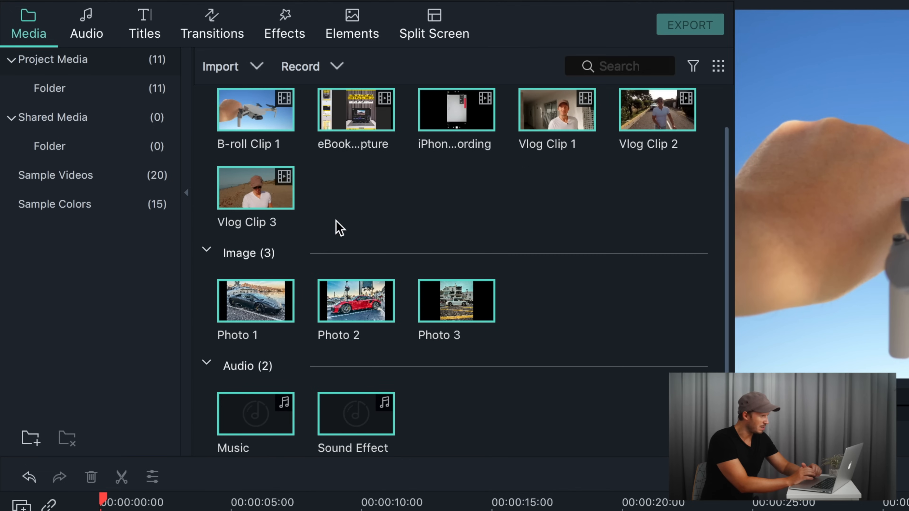
Step: Review the sorting options available for the media library
{"action": "scroll", "coordinate": [501, 251], "scroll_direction": "up", "scroll_amount": 2}
{"action": "left_click", "coordinate": [718, 68]}
{"action": "mouse_move", "coordinate": [740, 107]}
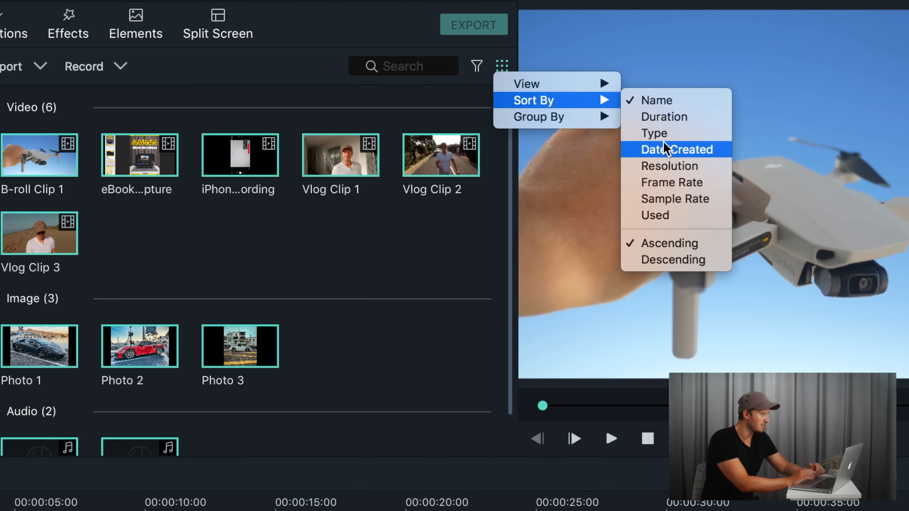
{"action": "left_click", "coordinate": [455, 80]}
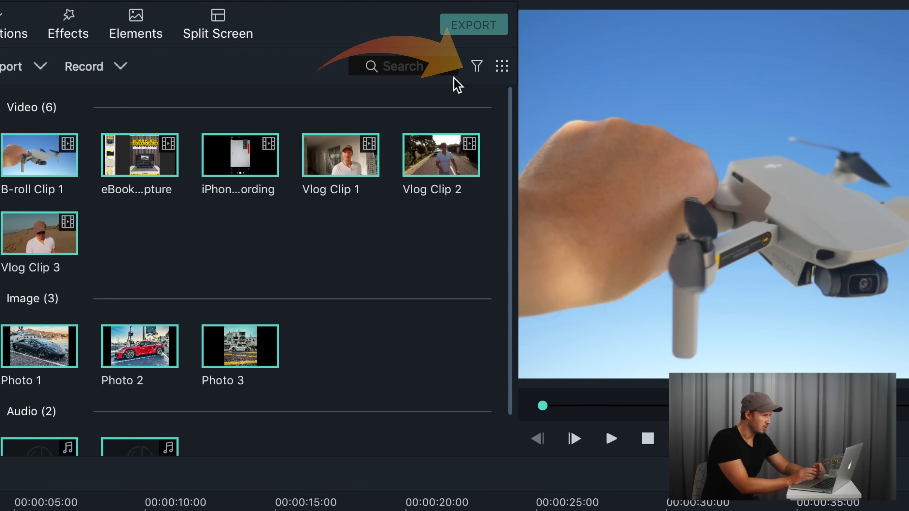
Step: Filter the media library to show only videos and restore it to all media types
{"action": "left_click", "coordinate": [477, 61]}
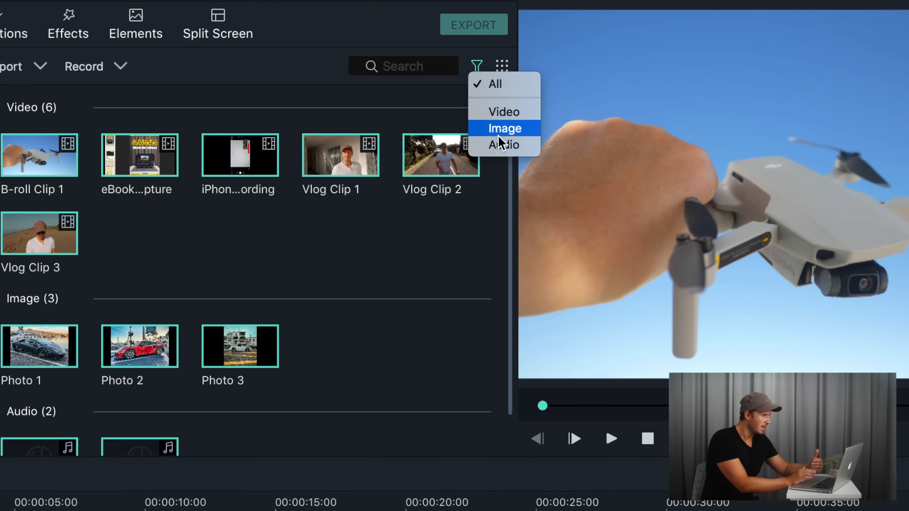
{"action": "left_click", "coordinate": [504, 111]}
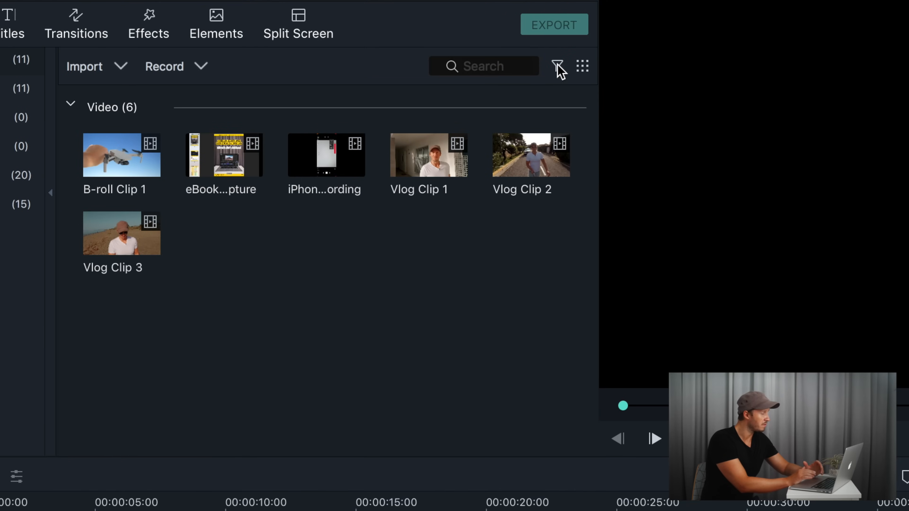
{"action": "left_click", "coordinate": [558, 66]}
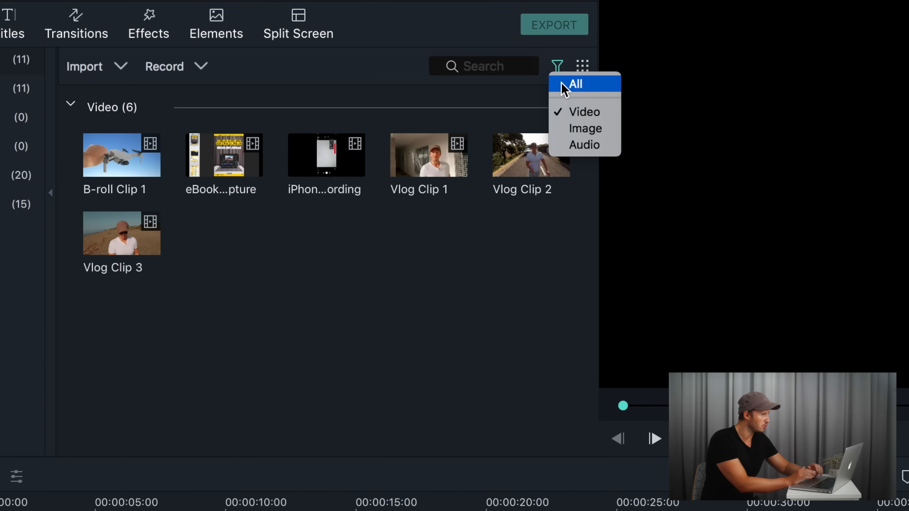
{"action": "left_click", "coordinate": [576, 85]}
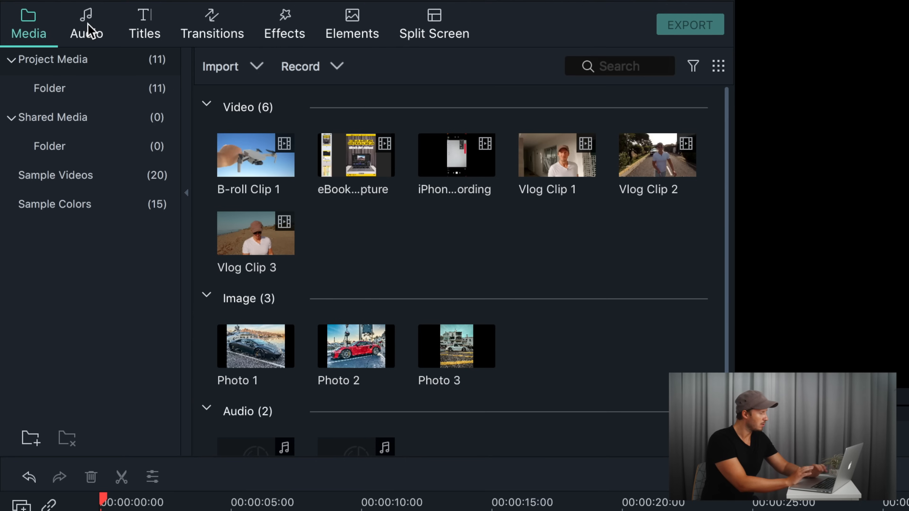
Step: Look through the Audio, Titles, Transitions, Effects, Elements and Split Screen libraries
{"action": "left_click", "coordinate": [89, 30]}
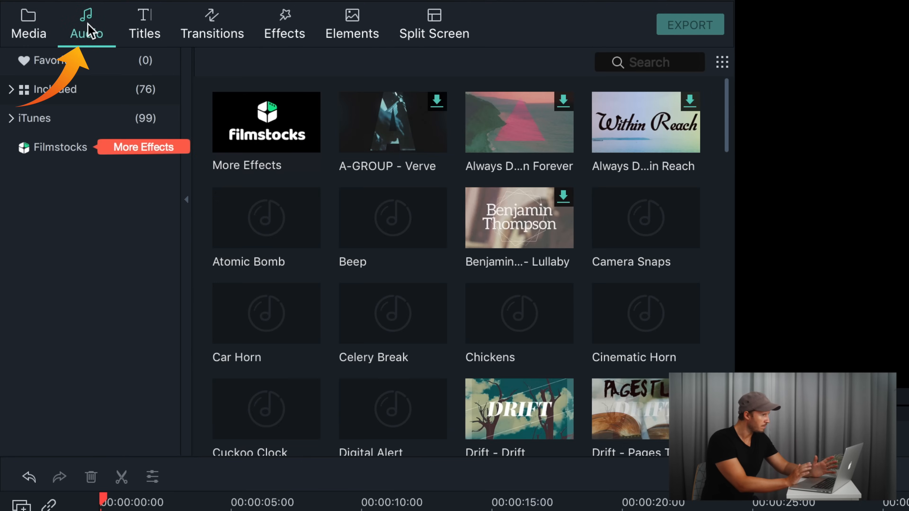
{"action": "left_click", "coordinate": [146, 34]}
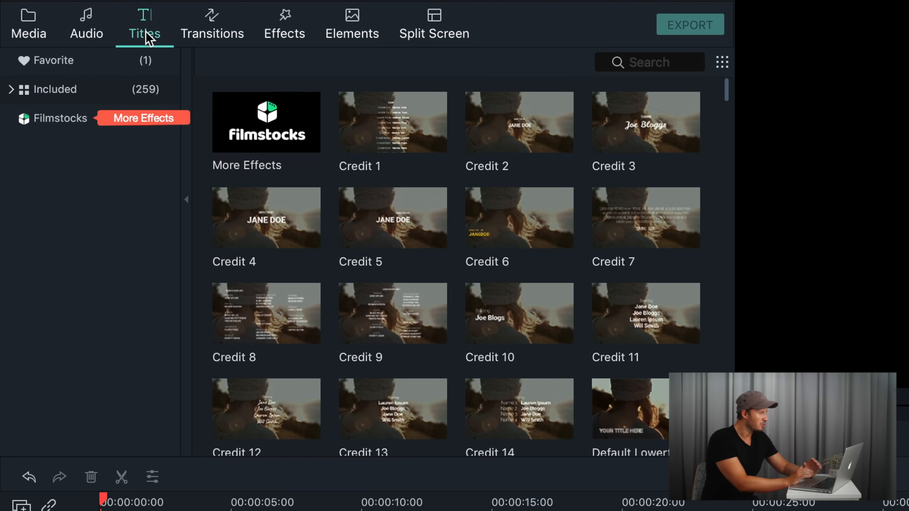
{"action": "left_click", "coordinate": [218, 39]}
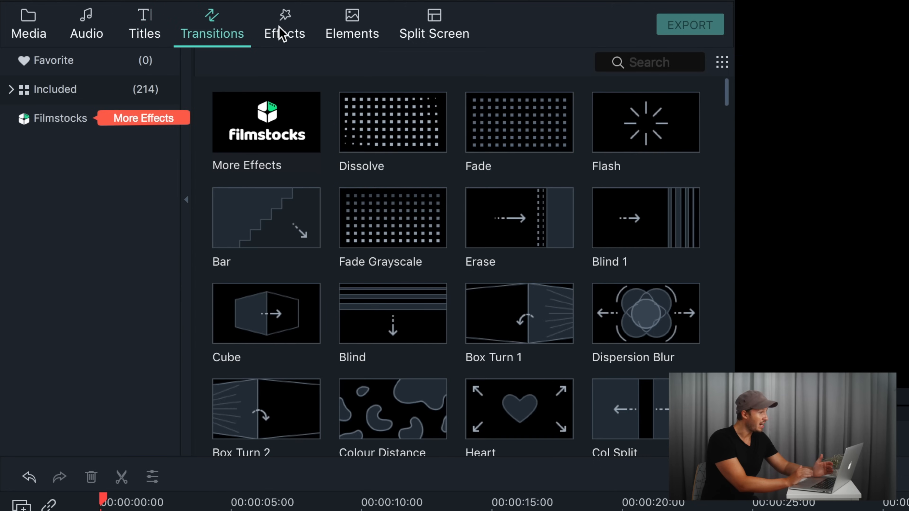
{"action": "left_click", "coordinate": [283, 34]}
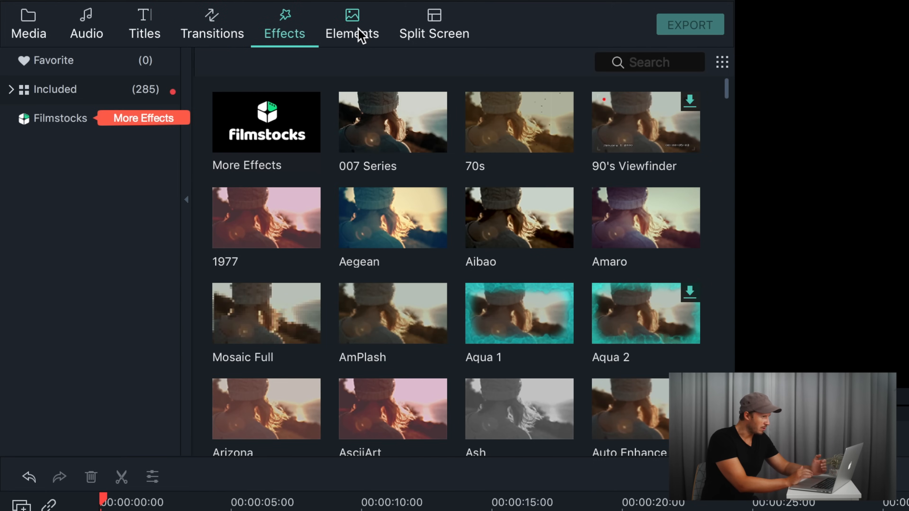
{"action": "left_click", "coordinate": [360, 35]}
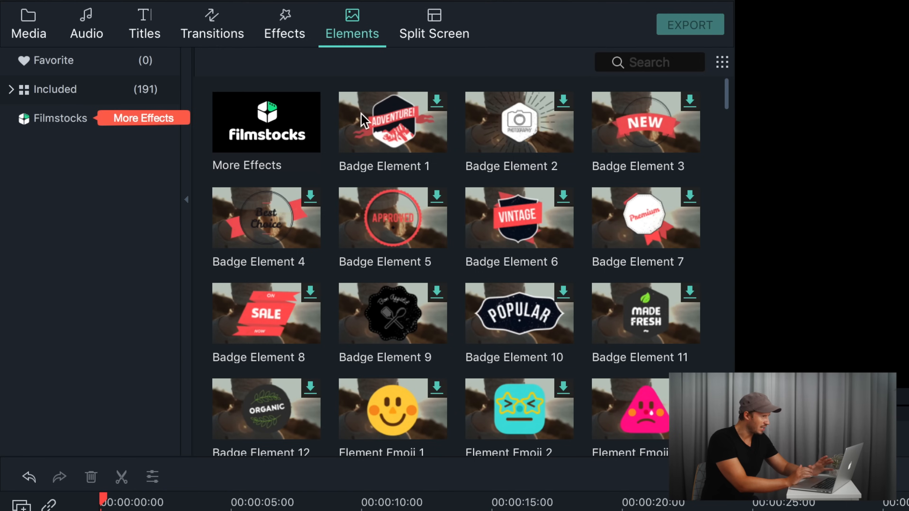
{"action": "left_click", "coordinate": [438, 28]}
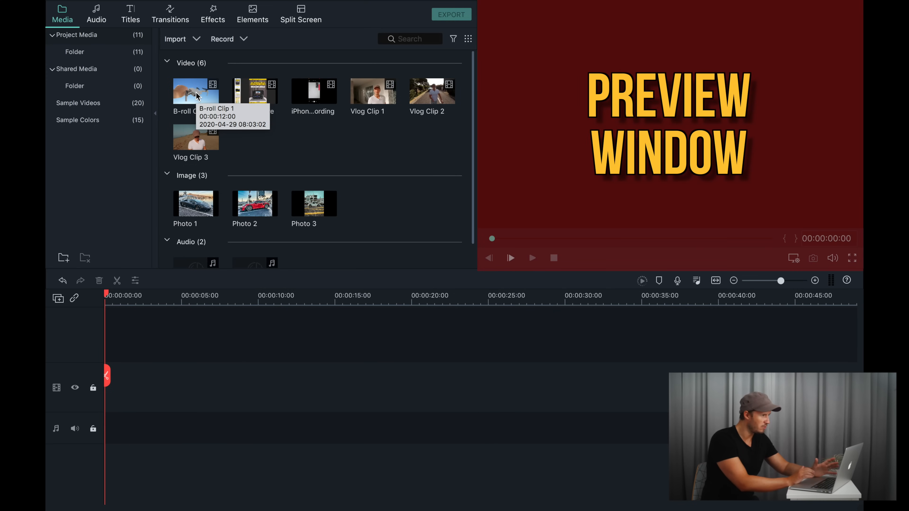
Step: Load B-roll Clip 1 from the project media into the preview and play it
{"action": "left_click", "coordinate": [196, 96]}
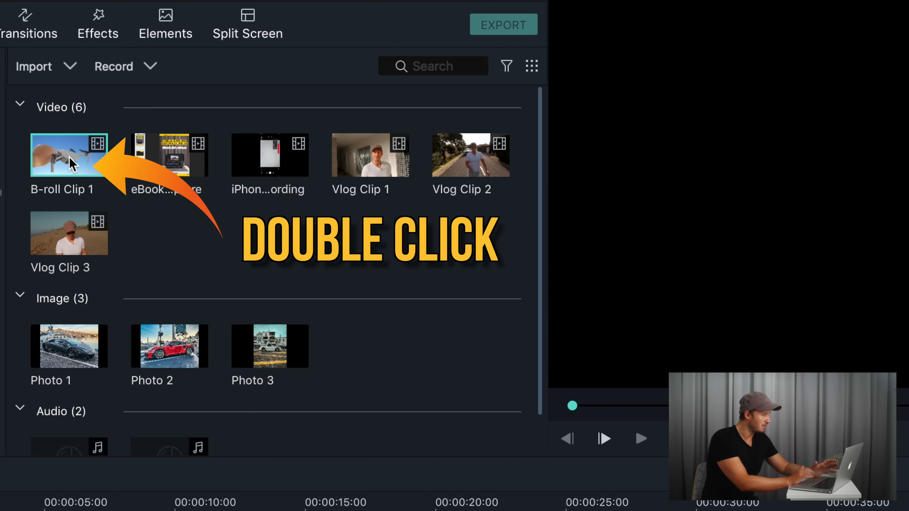
{"action": "double_click", "coordinate": [71, 163]}
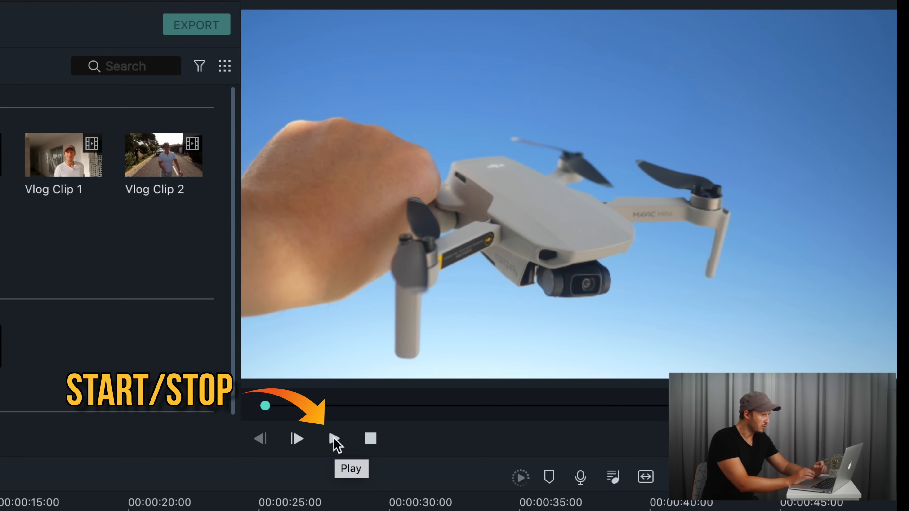
{"action": "left_click", "coordinate": [334, 439]}
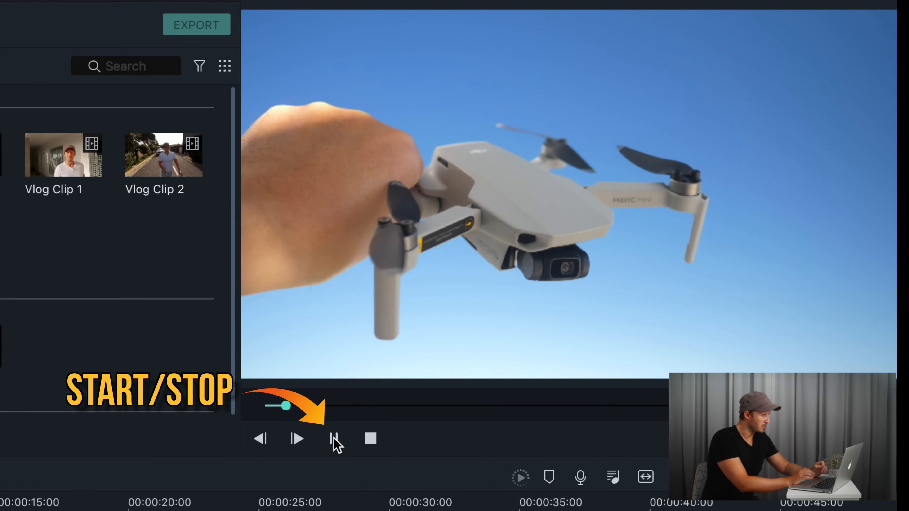
Step: Step through B-roll Clip 1 one frame forward and one frame back in the preview
{"action": "left_click", "coordinate": [296, 443]}
{"action": "left_click", "coordinate": [260, 445]}
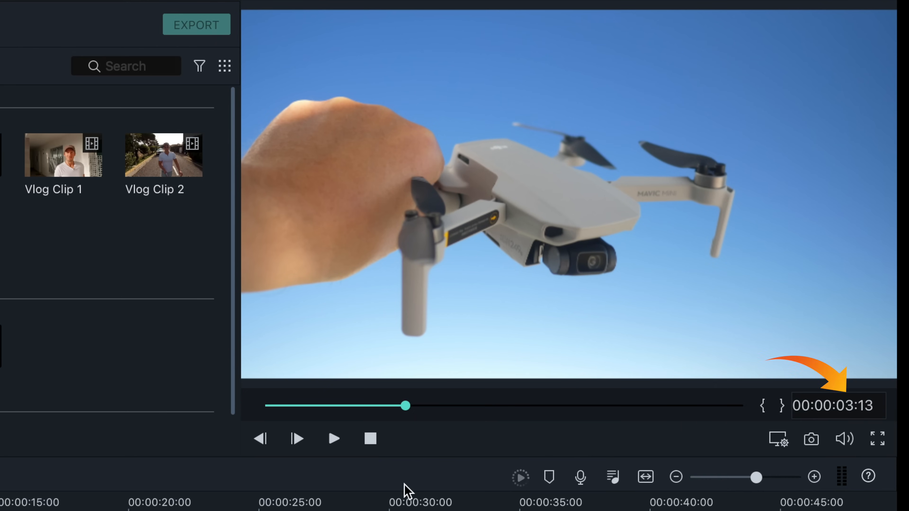
{"action": "left_click", "coordinate": [296, 441]}
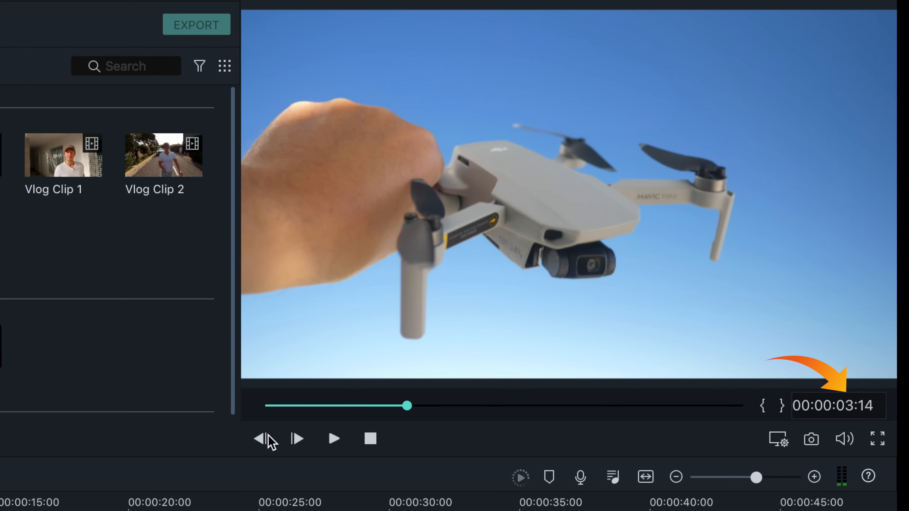
{"action": "left_click", "coordinate": [261, 439]}
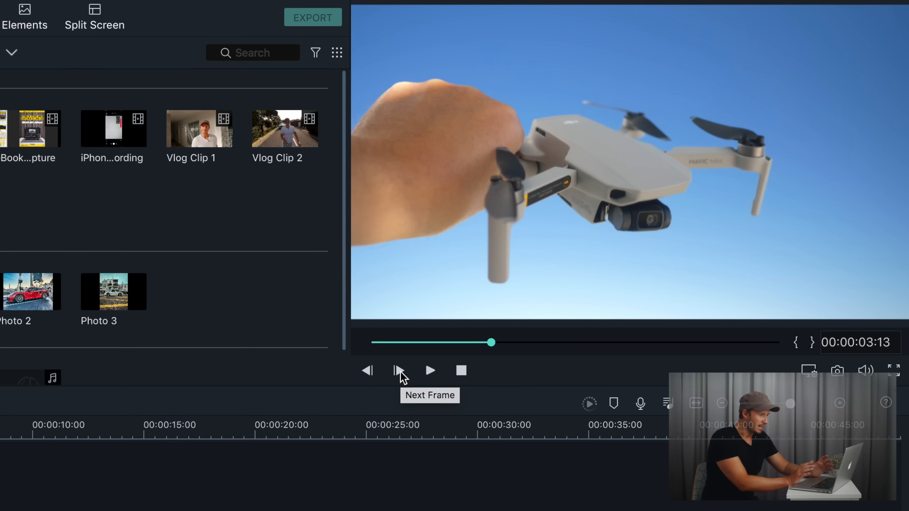
Step: Play B-roll Clip 1 on to 00:00:06:04, pause it, and move four frames forward and four frames back
{"action": "key", "text": "space"}
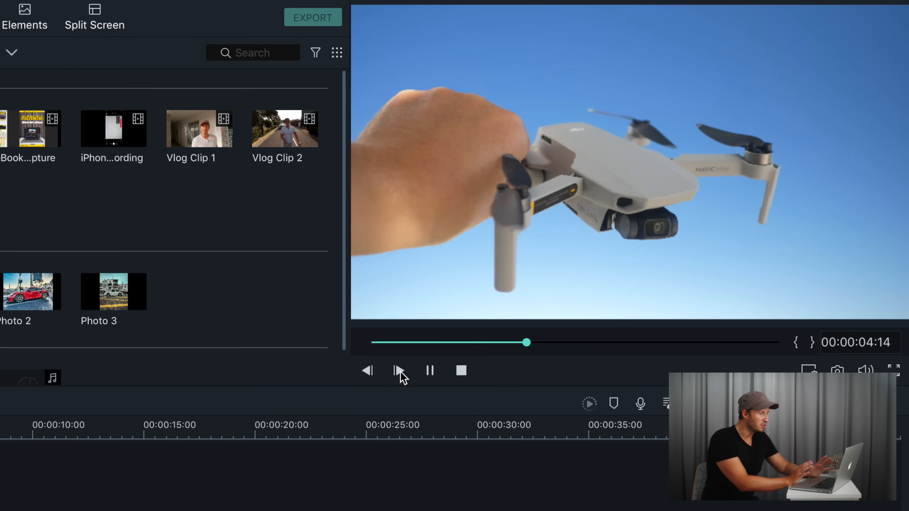
{"action": "key", "text": "space"}
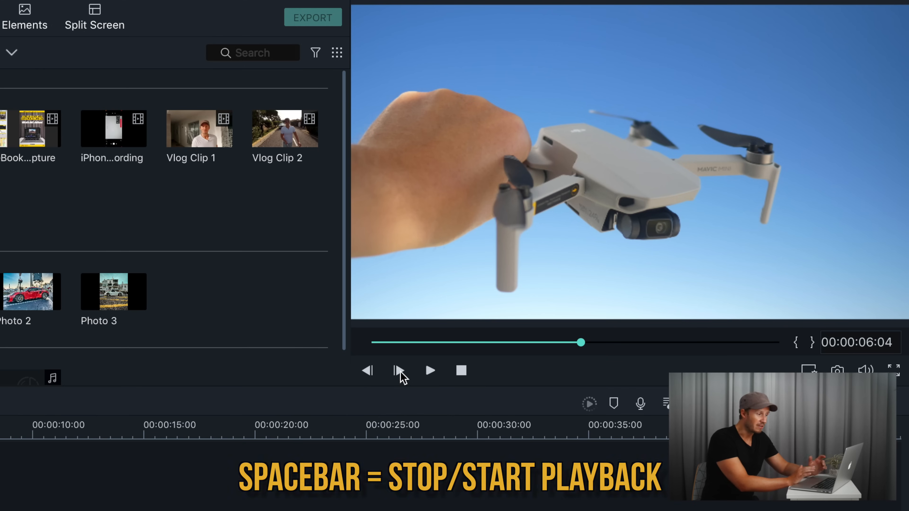
{"action": "key", "text": "Right"}
{"action": "key", "text": "Right"}
{"action": "key", "text": "Right"}
{"action": "key", "text": "Right"}
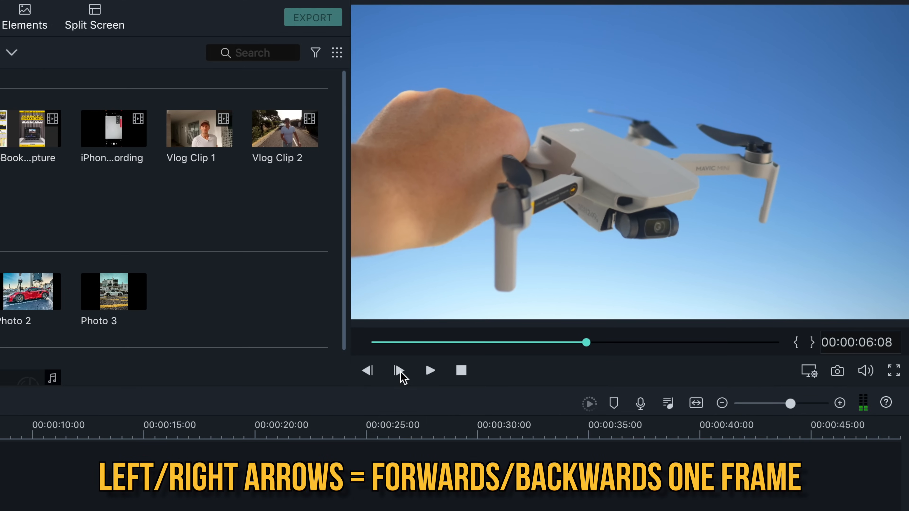
{"action": "key", "text": "Left"}
{"action": "key", "text": "Left"}
{"action": "key", "text": "Left"}
{"action": "key", "text": "Left"}
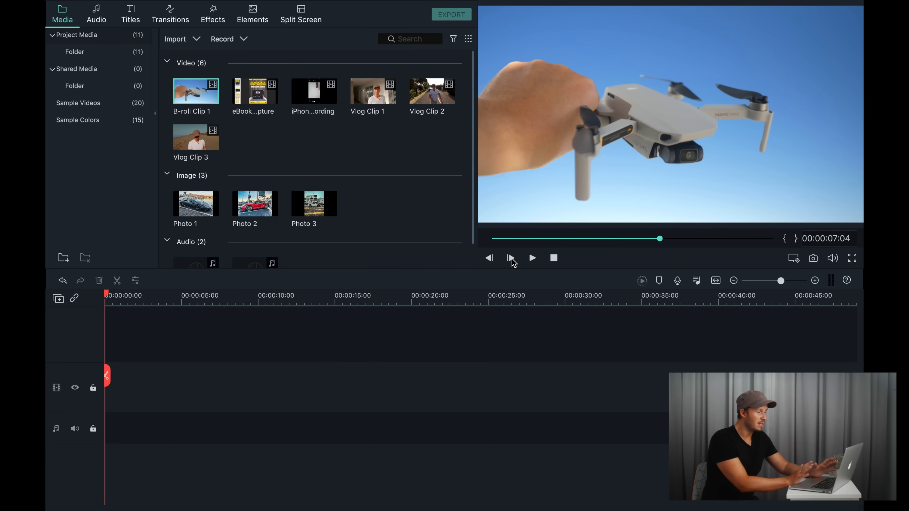
Step: Jump the preview playhead through B-roll Clip 1 in one-second increments
{"action": "key", "text": "shift+Left"}
{"action": "key", "text": "shift+Left"}
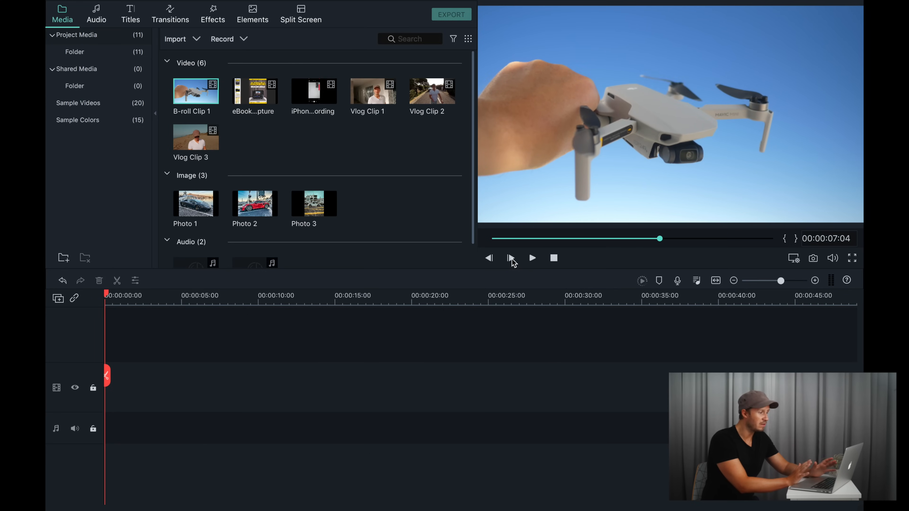
{"action": "key", "text": "shift+Left"}
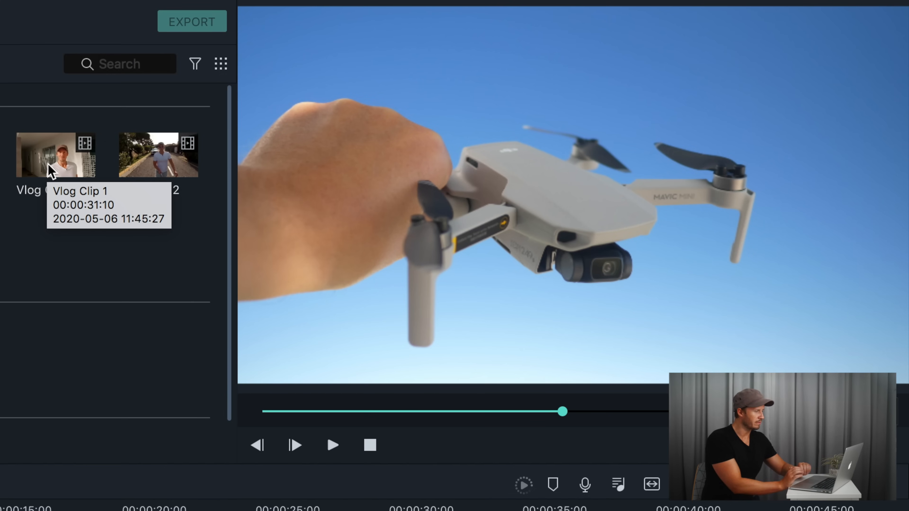
Step: Preview Vlog Clip 1 from the start and mark an in point where the man faces the camera in the hallway
{"action": "double_click", "coordinate": [49, 164]}
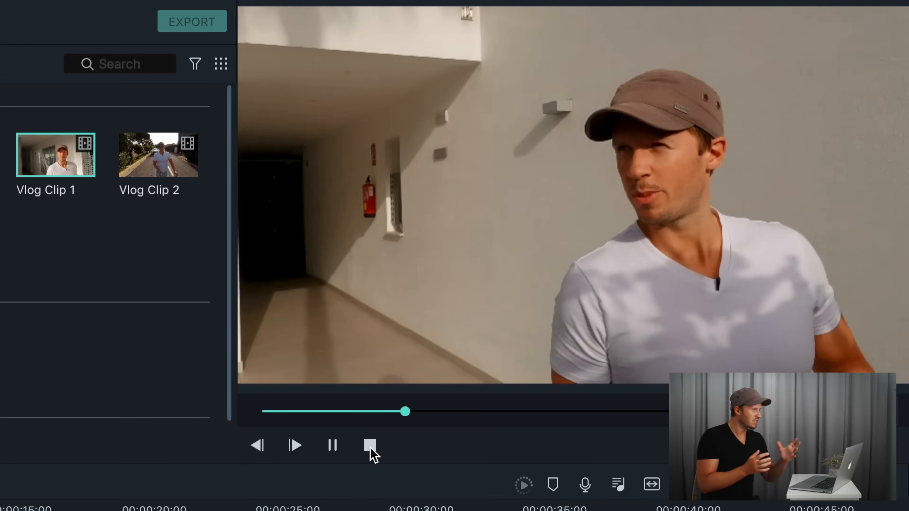
{"action": "left_click", "coordinate": [370, 446]}
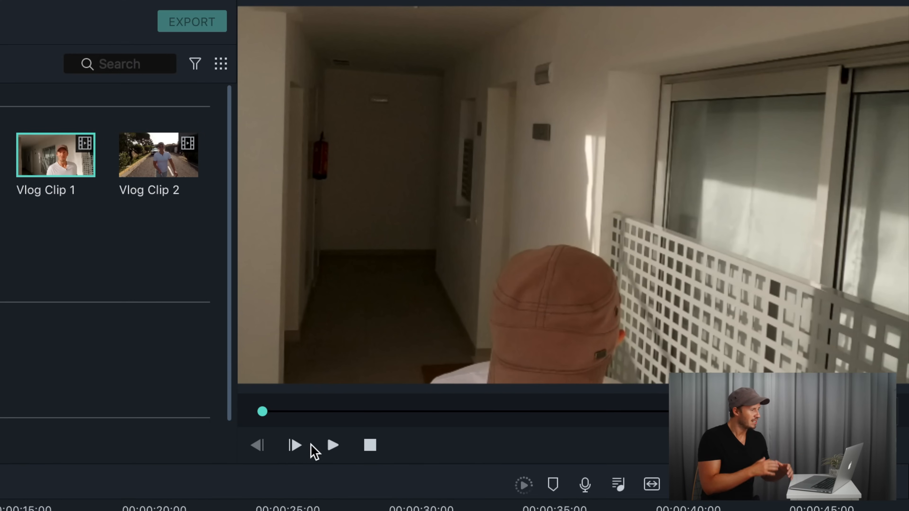
{"action": "left_click", "coordinate": [332, 448]}
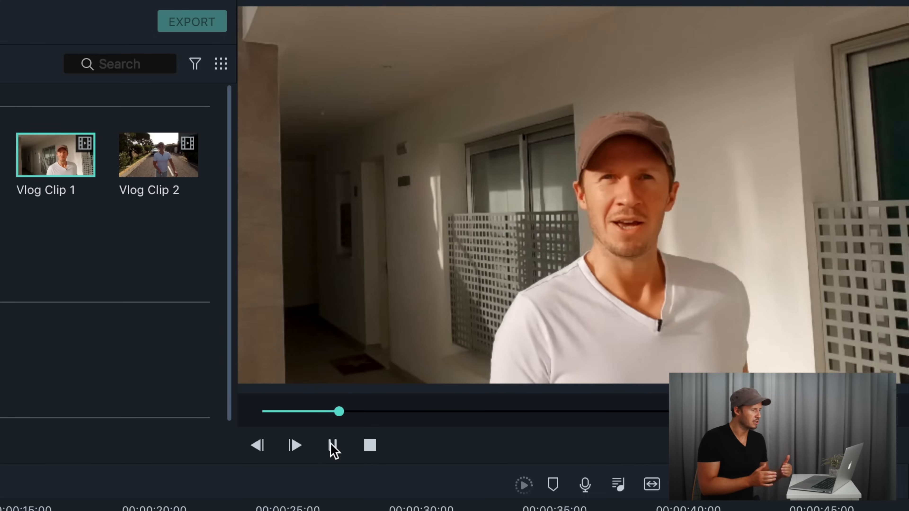
{"action": "left_click", "coordinate": [332, 447]}
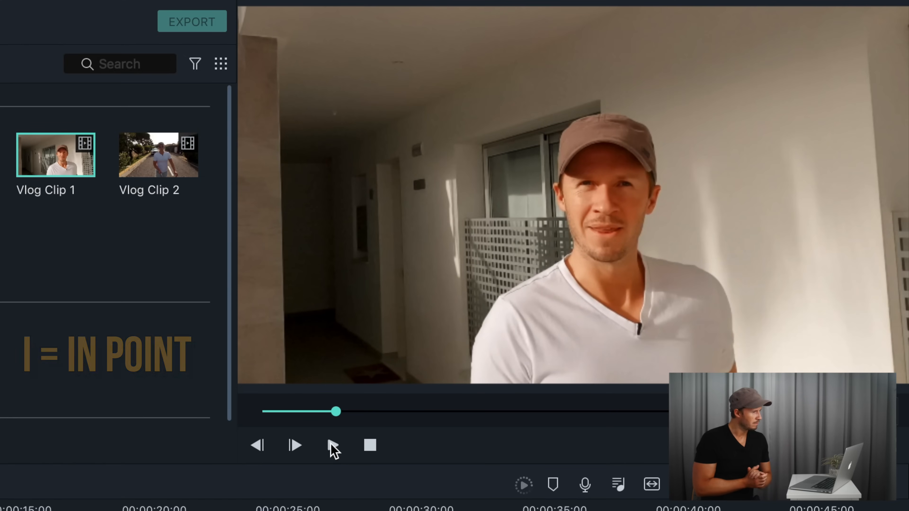
{"action": "key", "text": "i"}
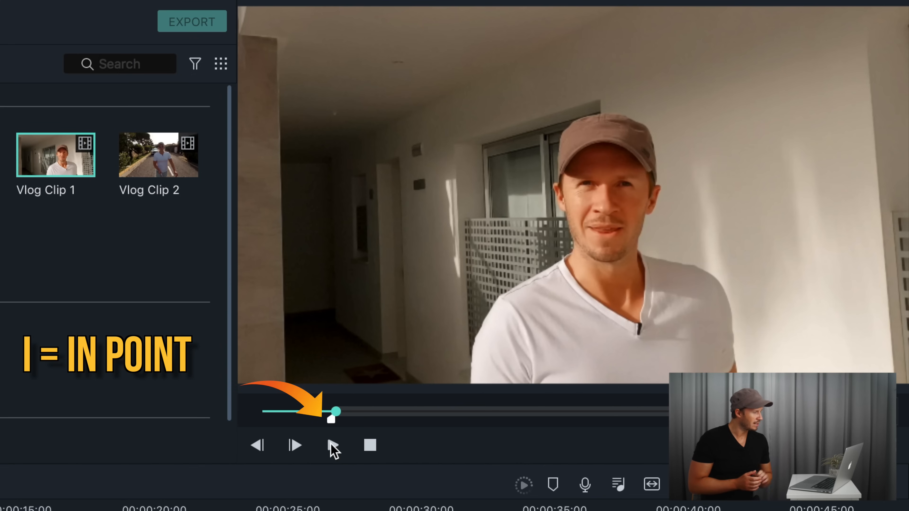
Step: Find the end of the usable footage in Vlog Clip 1 by playing on from 00:00:25:14 and pausing as the sunglasses appear
{"action": "left_click", "coordinate": [332, 447]}
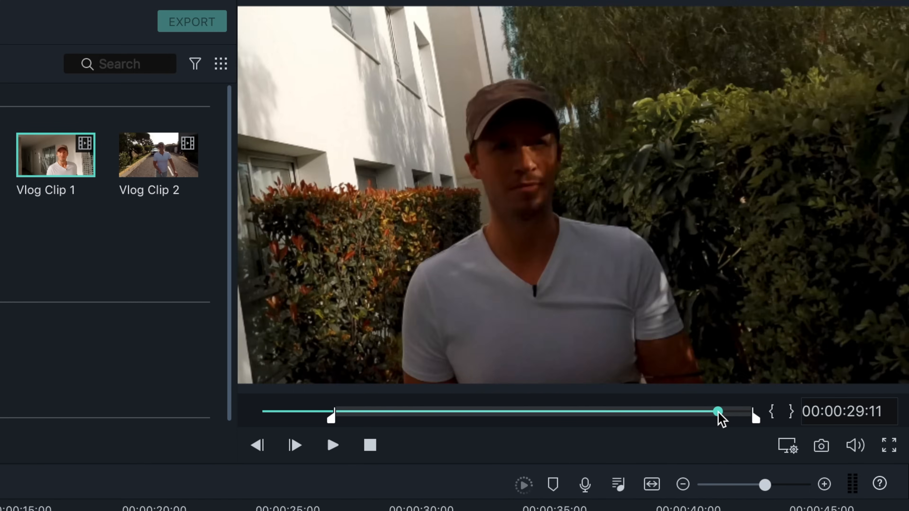
{"action": "left_click_drag", "start_coordinate": [717, 414], "coordinate": [661, 431]}
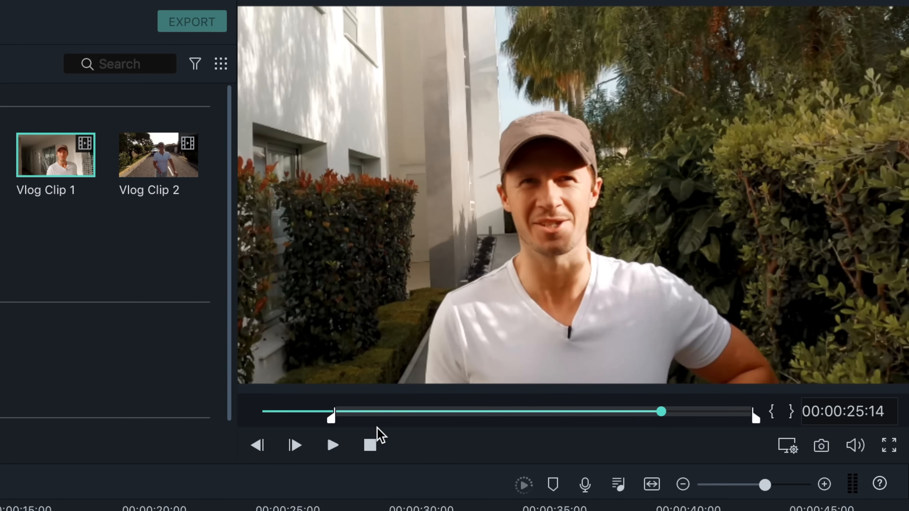
{"action": "left_click", "coordinate": [333, 448]}
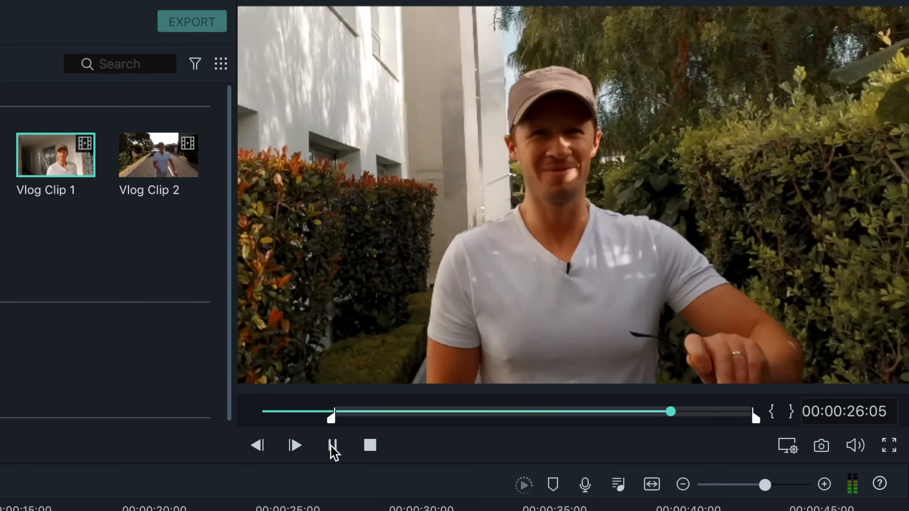
{"action": "left_click", "coordinate": [333, 448]}
Step: Go back frame by frame in Vlog Clip 1 to just before the sunglasses appear, at 00:00:25:23, and mark an out point
{"action": "key", "text": "Left"}
{"action": "key", "text": "Left"}
{"action": "key", "text": "Left"}
{"action": "key", "text": "Left"}
{"action": "key", "text": "Left"}
{"action": "key", "text": "Left"}
{"action": "key", "text": "Left"}
{"action": "key", "text": "Left"}
{"action": "key", "text": "Left"}
{"action": "key", "text": "Left"}
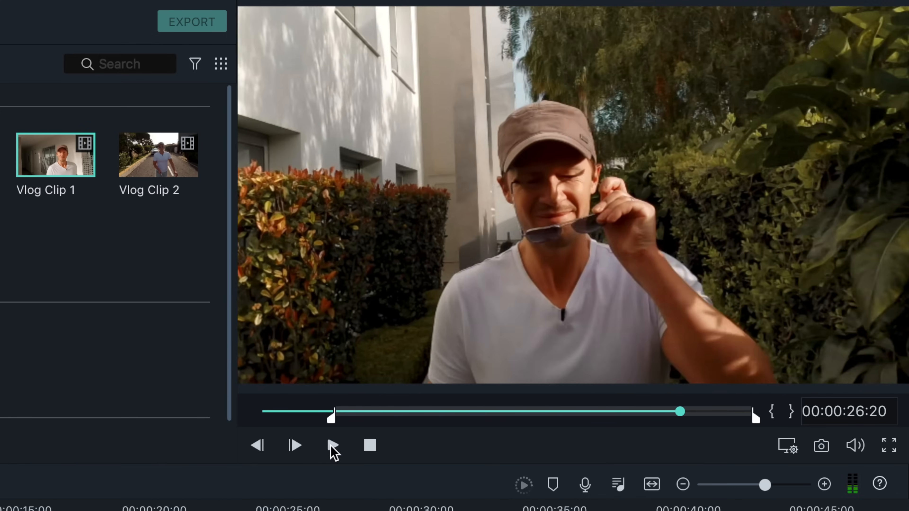
{"action": "key", "text": "Left"}
{"action": "key", "text": "Left"}
{"action": "key", "text": "Left"}
{"action": "key", "text": "Left"}
{"action": "key", "text": "Left"}
{"action": "key", "text": "Left"}
{"action": "key", "text": "Left"}
{"action": "key", "text": "Left"}
{"action": "key", "text": "Left"}
{"action": "key", "text": "Left"}
{"action": "key", "text": "Left"}
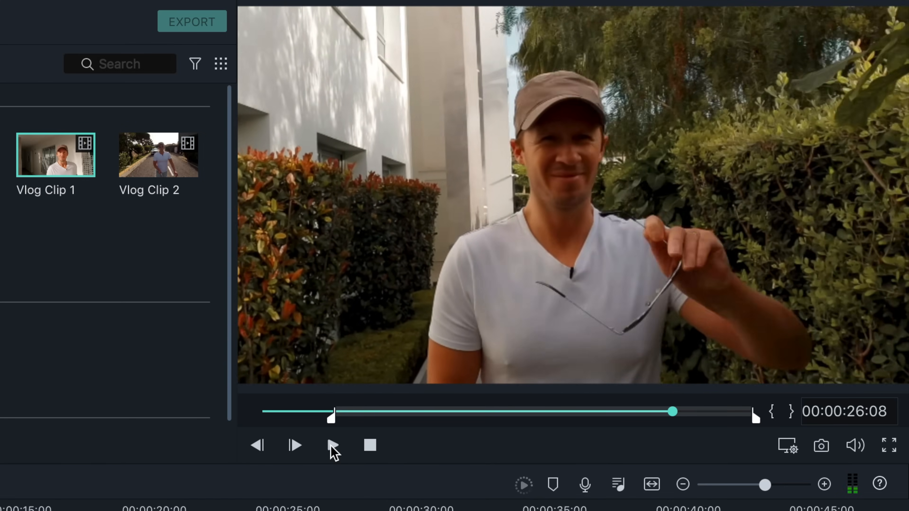
{"action": "key", "text": "Left"}
{"action": "key", "text": "Left"}
{"action": "key", "text": "Left"}
{"action": "key", "text": "Left"}
{"action": "key", "text": "Left"}
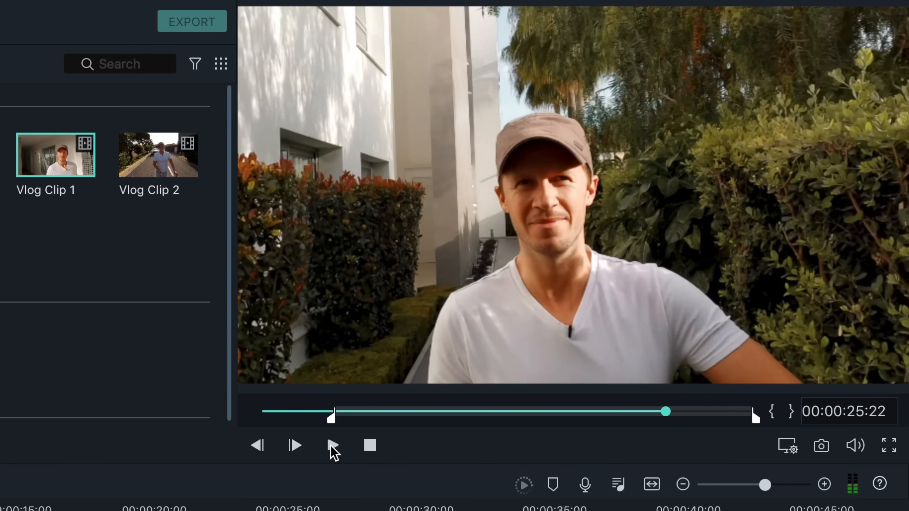
{"action": "key", "text": "Right"}
{"action": "key", "text": "Right"}
{"action": "key", "text": "Right"}
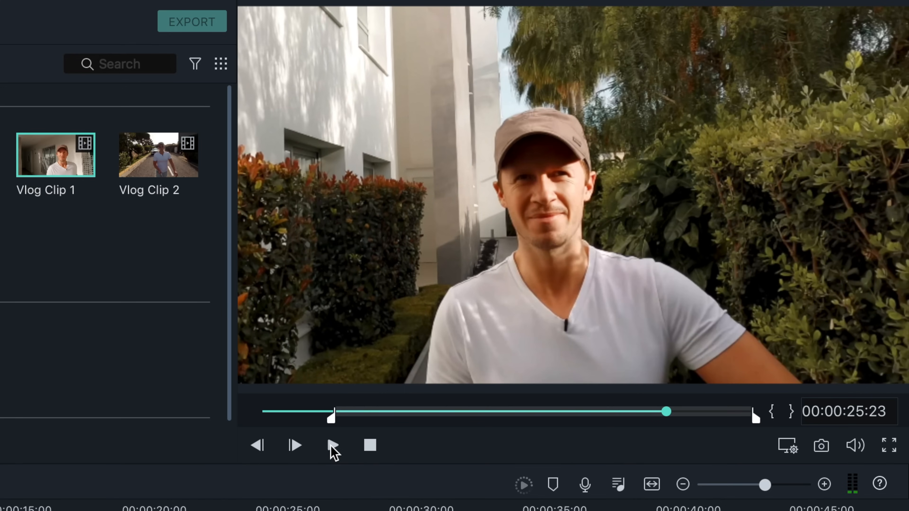
{"action": "key", "text": "o"}
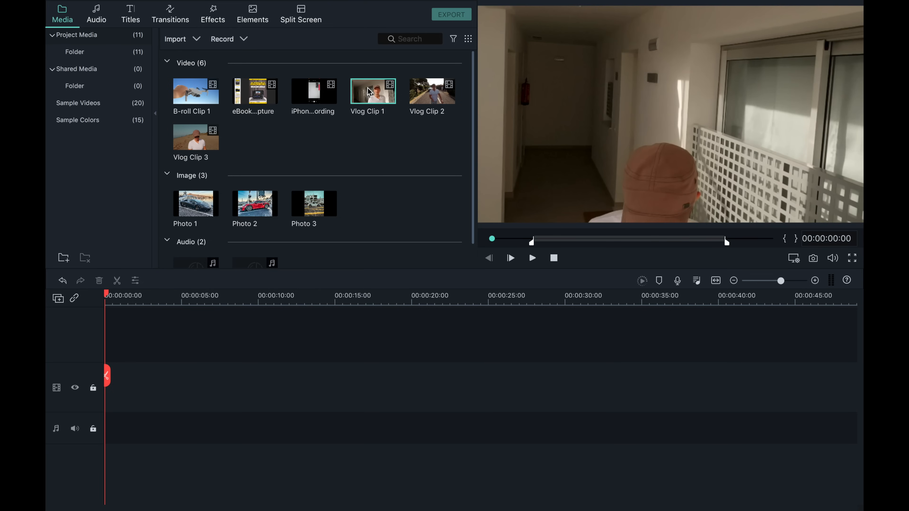
Step: Place the trimmed Vlog Clip 1 at the start of the timeline's video track and play it
{"action": "left_click_drag", "start_coordinate": [322, 183], "coordinate": [105, 386]}
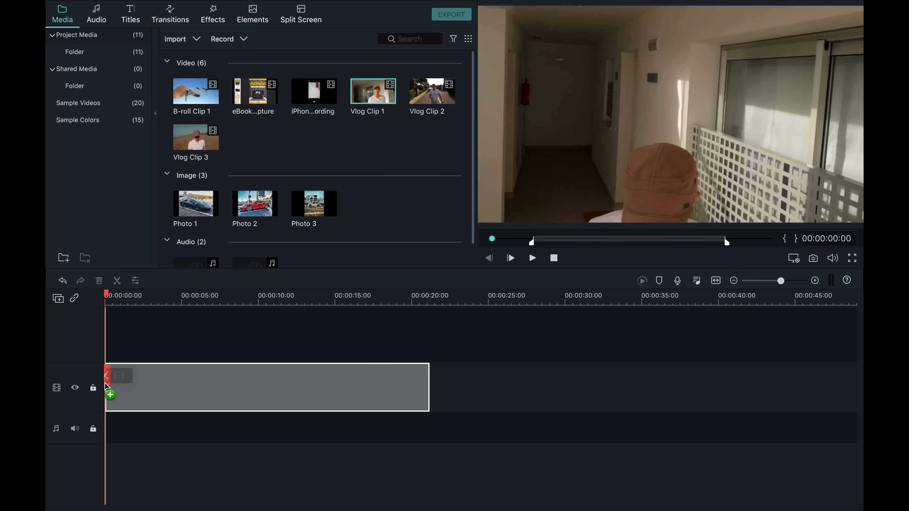
{"action": "left_click_drag", "start_coordinate": [104, 386], "coordinate": [105, 385]}
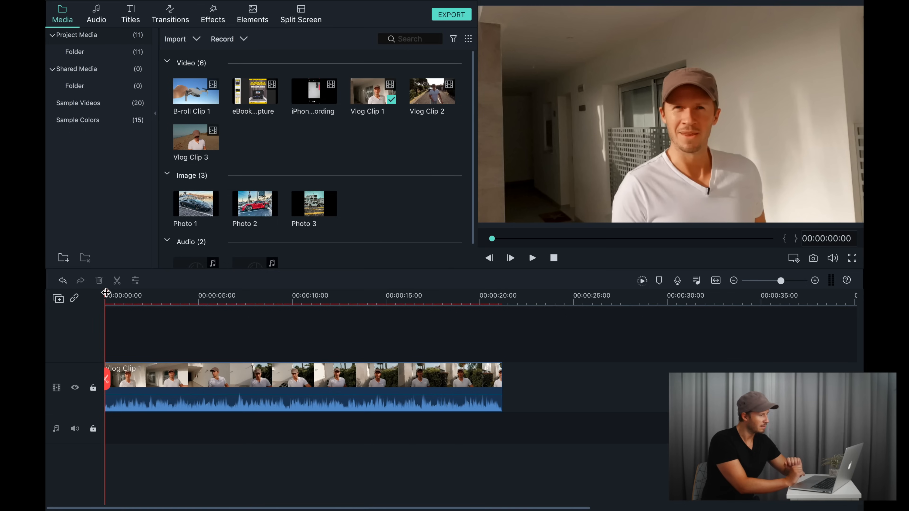
{"action": "key", "text": "space"}
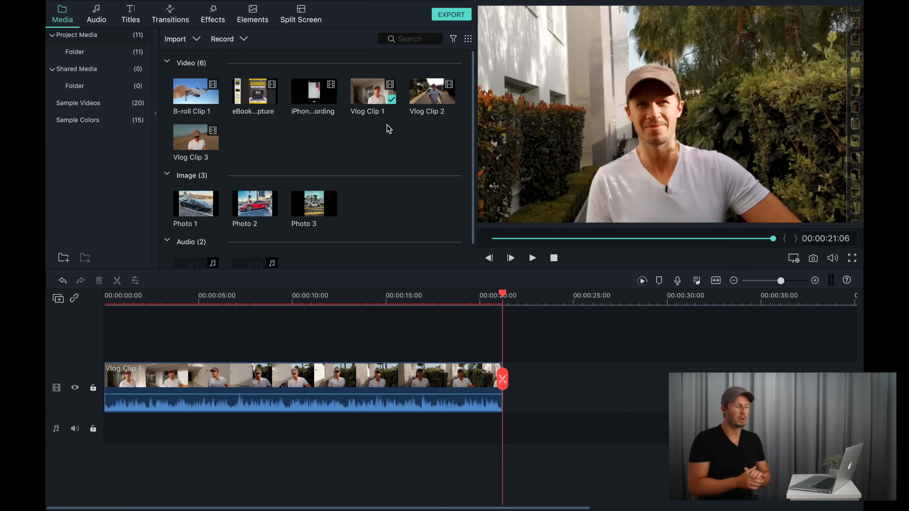
Step: Add Vlog Clip 2 directly after Vlog Clip 1 on the video track and play it on to 00:00:28:04
{"action": "left_click", "coordinate": [424, 96]}
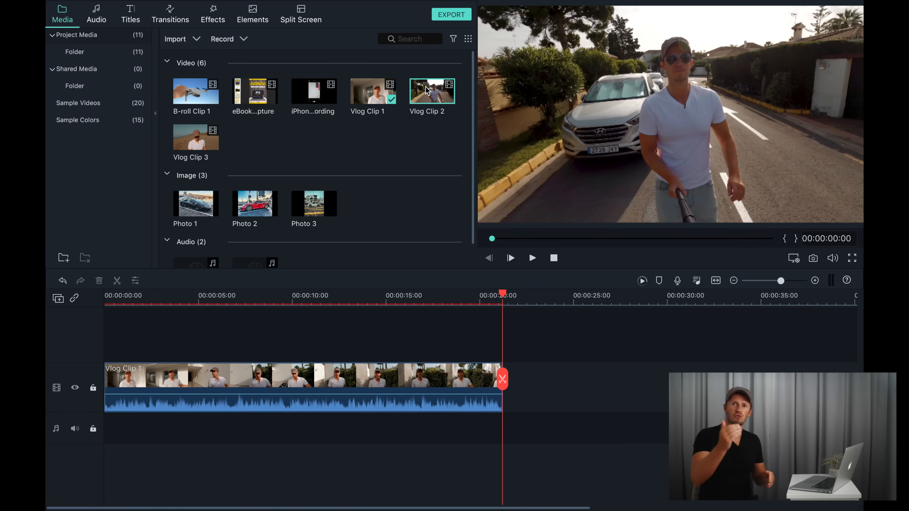
{"action": "left_click_drag", "start_coordinate": [500, 233], "coordinate": [505, 397]}
{"action": "key", "text": "space"}
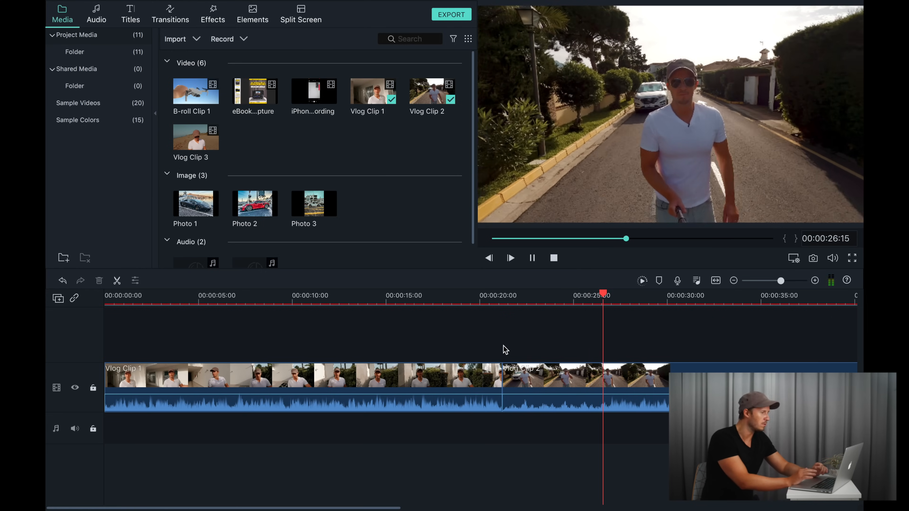
{"action": "key", "text": "space"}
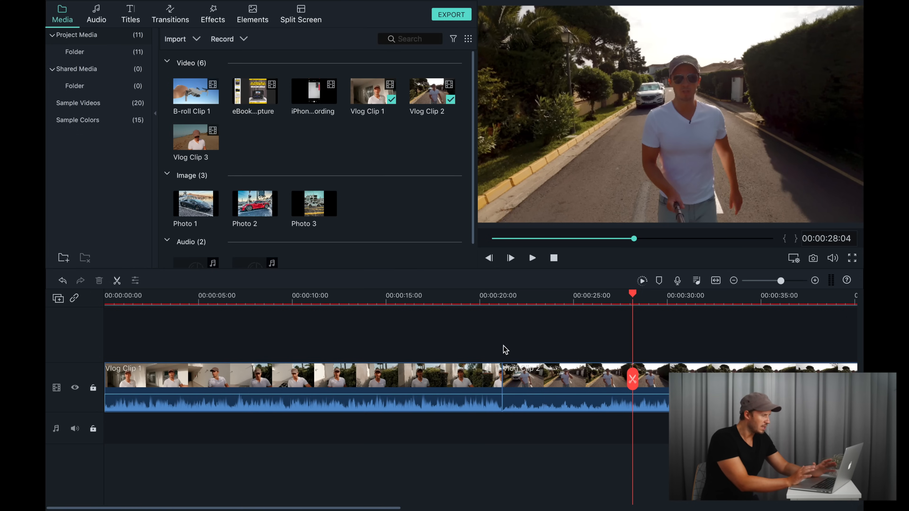
Step: Move the timeline playhead back through Vlog Clip 2 frame by frame to 00:00:26:10
{"action": "key", "text": "shift+Left"}
{"action": "key", "text": "Left"}
{"action": "key", "text": "Left"}
{"action": "key", "text": "Left"}
{"action": "key", "text": "Left"}
{"action": "key", "text": "Left"}
{"action": "key", "text": "Left"}
{"action": "key", "text": "Left"}
{"action": "key", "text": "Left"}
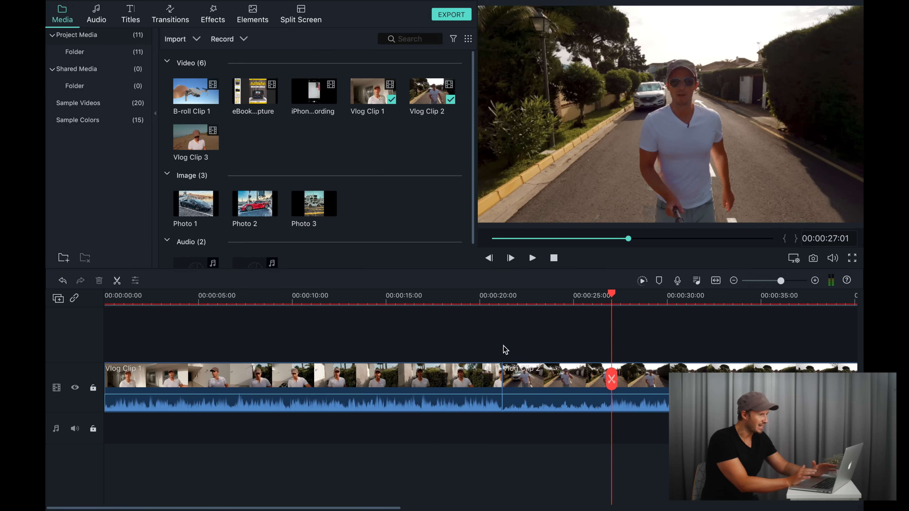
{"action": "key", "text": "Left"}
{"action": "key", "text": "Left"}
{"action": "key", "text": "Left"}
{"action": "key", "text": "Left"}
{"action": "key", "text": "Left"}
{"action": "key", "text": "Left"}
{"action": "key", "text": "Left"}
{"action": "key", "text": "Left"}
{"action": "key", "text": "Left"}
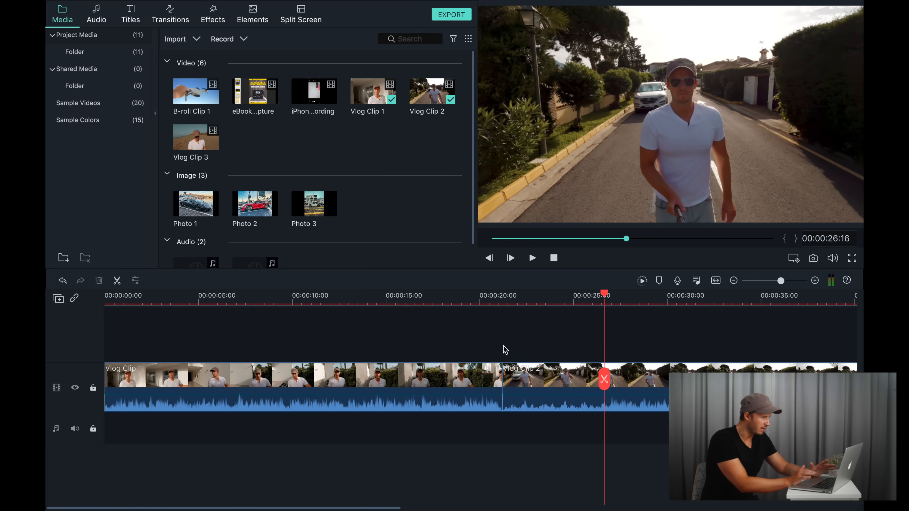
{"action": "key", "text": "Left"}
{"action": "key", "text": "Left"}
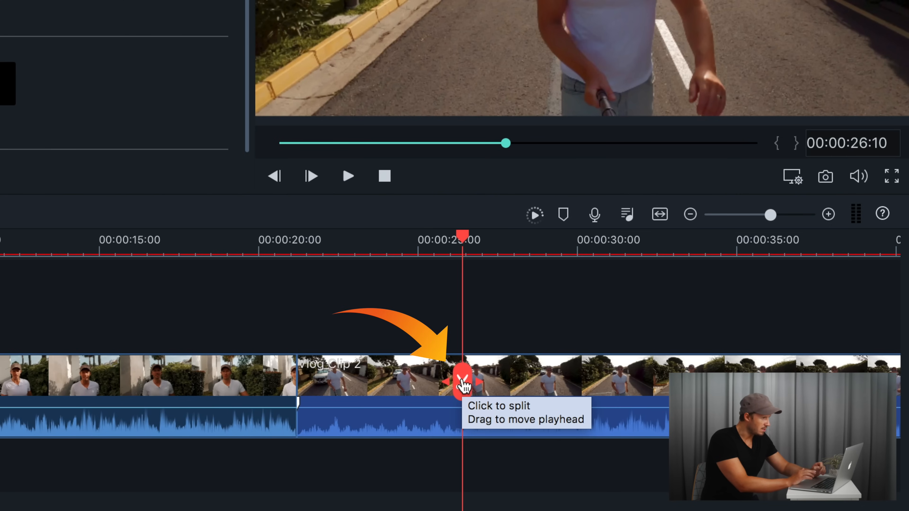
Step: Try splitting Vlog Clip 2 at 00:00:26:10 and deleting its opening part, and undo both edits
{"action": "left_click", "coordinate": [464, 385]}
{"action": "left_click", "coordinate": [401, 385]}
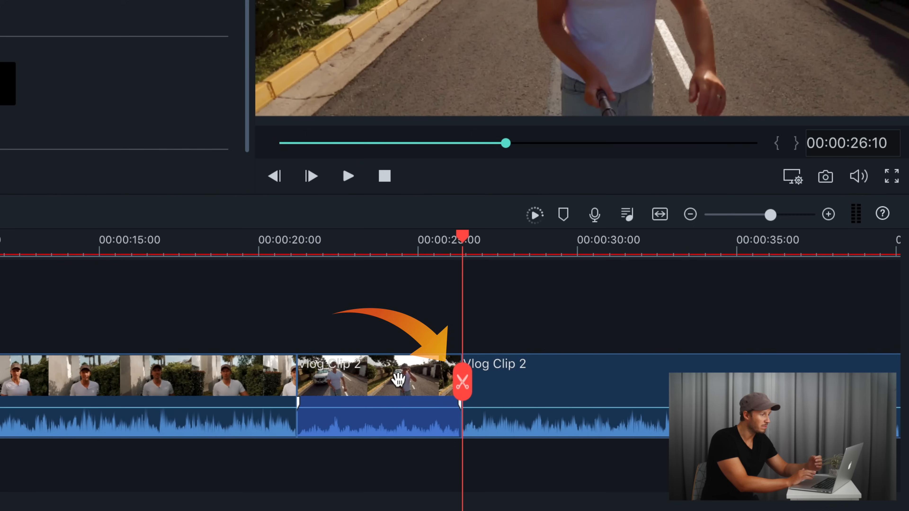
{"action": "key", "text": "Delete"}
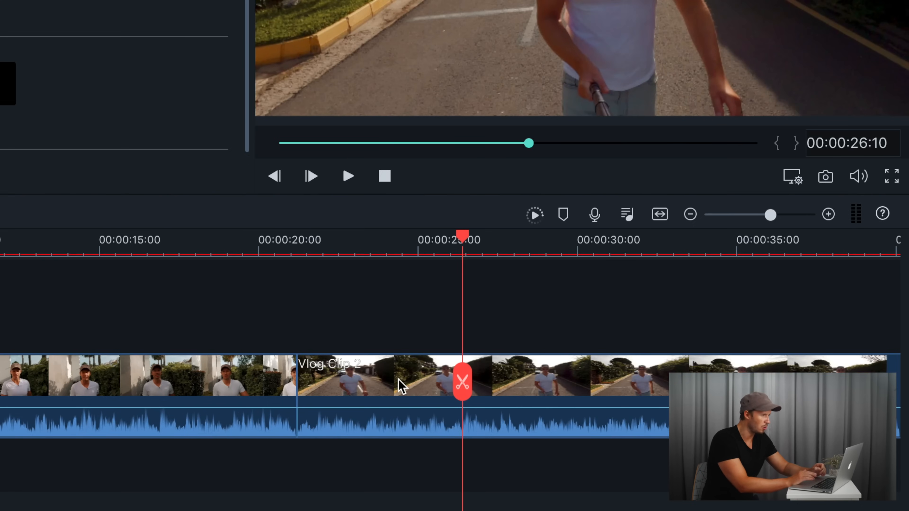
{"action": "key", "text": "super+z"}
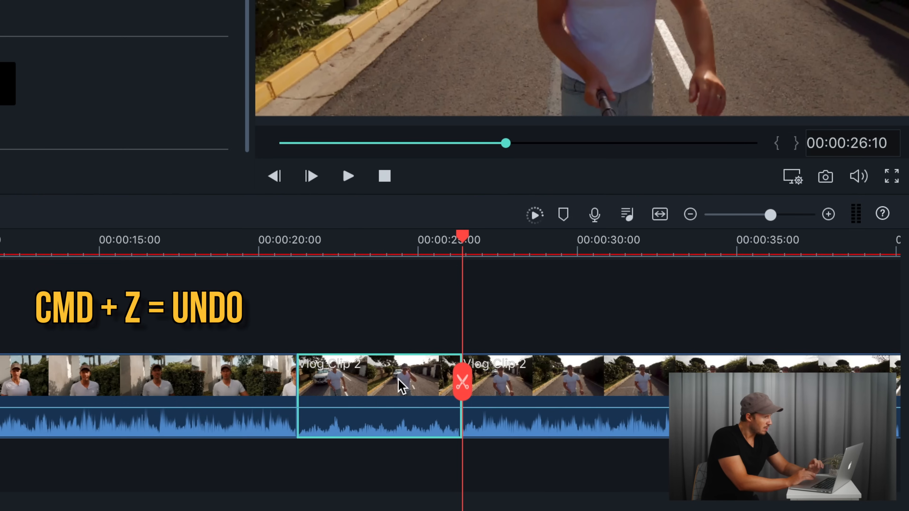
{"action": "key", "text": "super+z"}
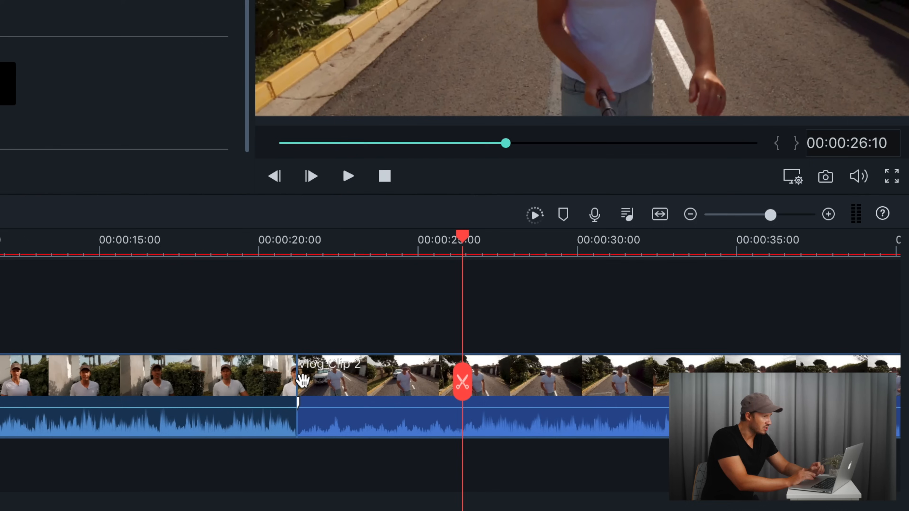
Step: Try trimming the start of Vlog Clip 2 to the playhead and splitting it at 00:00:26:10, and undo the split
{"action": "left_click_drag", "start_coordinate": [298, 376], "coordinate": [459, 363]}
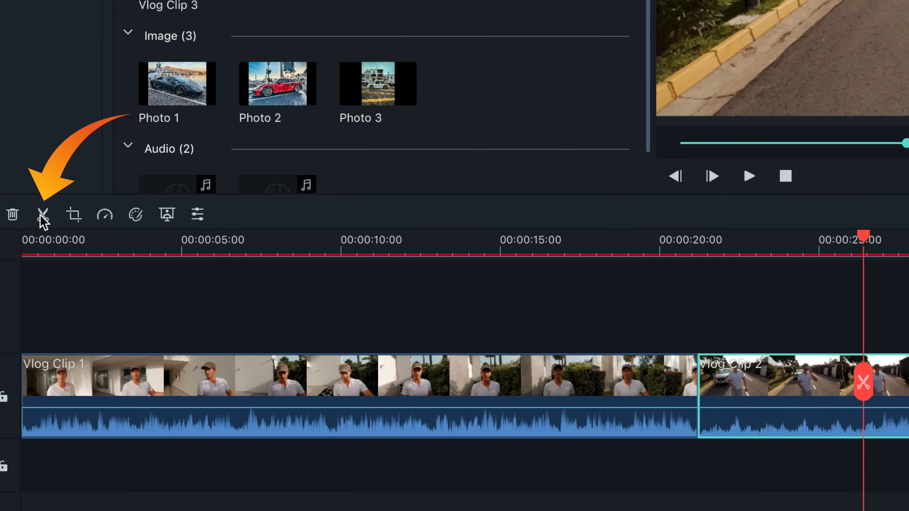
{"action": "left_click", "coordinate": [43, 216]}
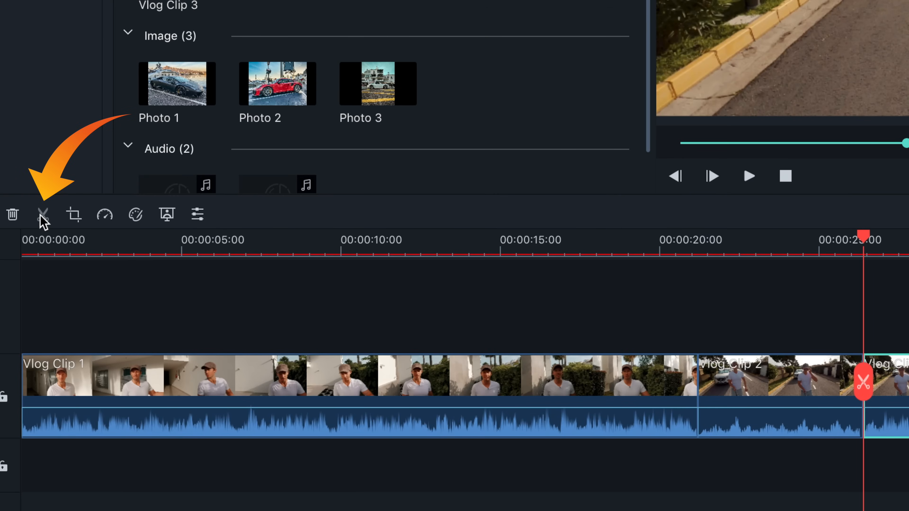
{"action": "key", "text": "super+z"}
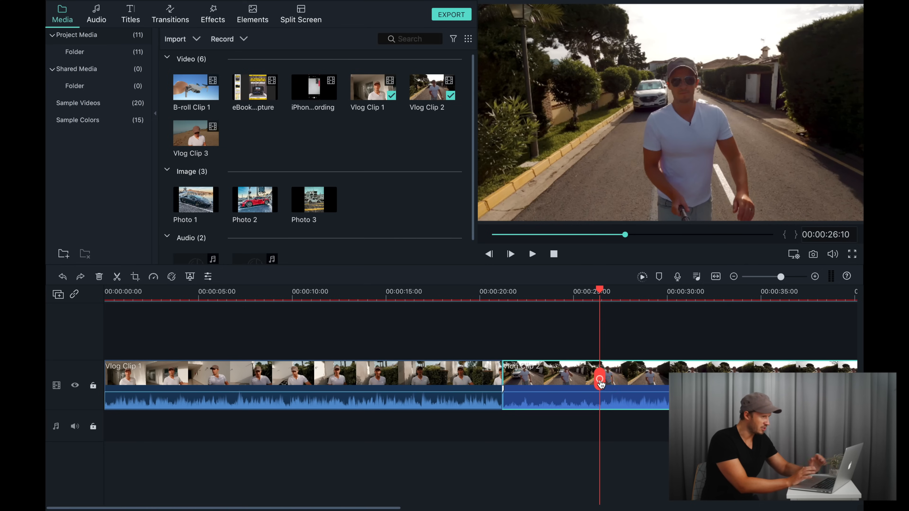
Step: Split Vlog Clip 2 at 00:00:26:10 and delete the part before the cut, closing the gap
{"action": "left_click", "coordinate": [600, 380]}
{"action": "left_click", "coordinate": [565, 376]}
{"action": "key", "text": "Delete"}
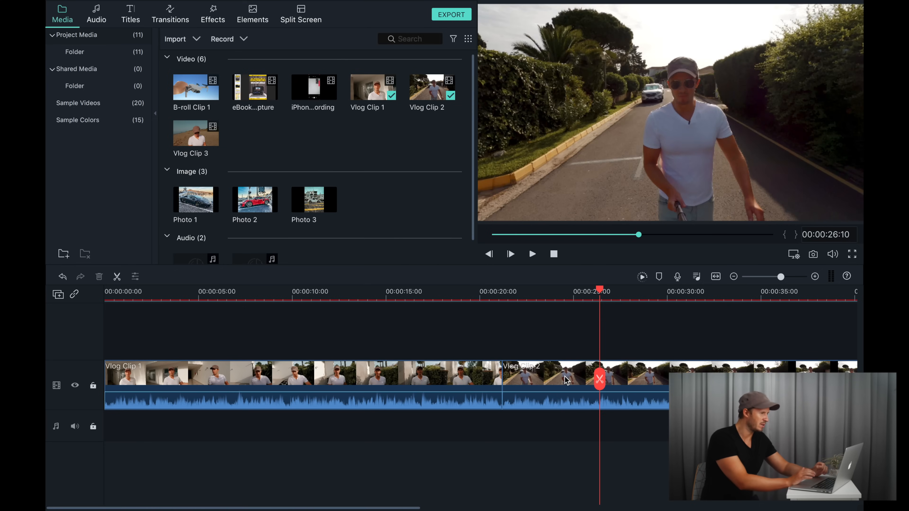
Step: Jump the playhead to the start of Vlog Clip 2 at 00:00:21:06 and play from there
{"action": "mouse_move", "coordinate": [606, 315]}
{"action": "left_mouse_down"}
{"action": "mouse_move", "coordinate": [499, 317]}
{"action": "mouse_move", "coordinate": [560, 309]}
{"action": "mouse_move", "coordinate": [544, 318]}
{"action": "mouse_move", "coordinate": [582, 327]}
{"action": "mouse_move", "coordinate": [600, 315]}
{"action": "left_mouse_up"}
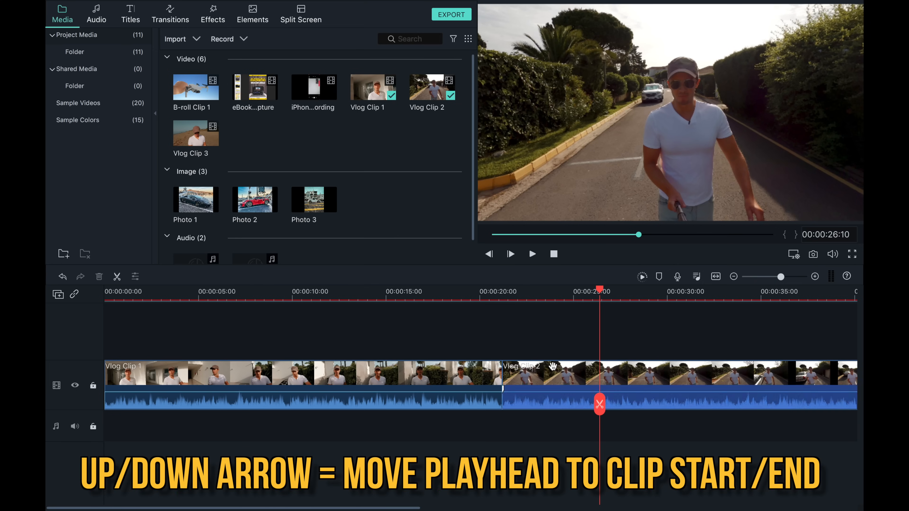
{"action": "key", "text": "Up"}
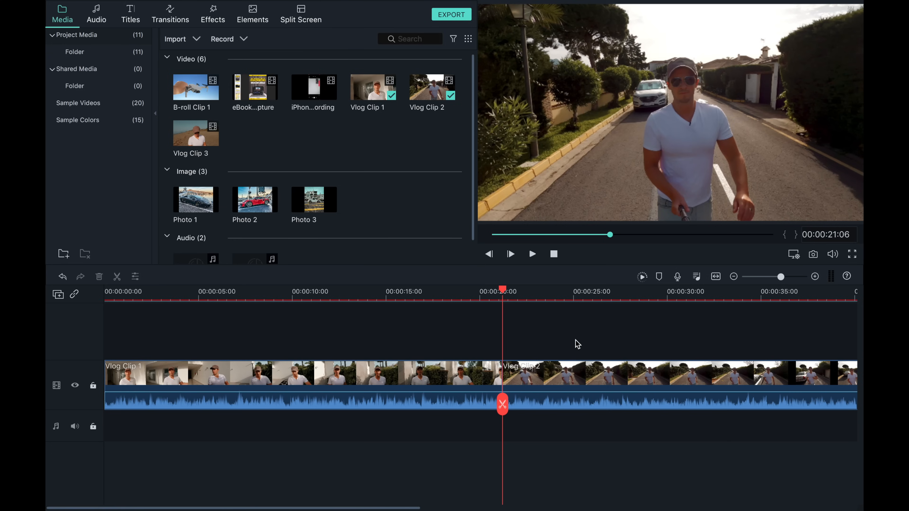
{"action": "key", "text": "space"}
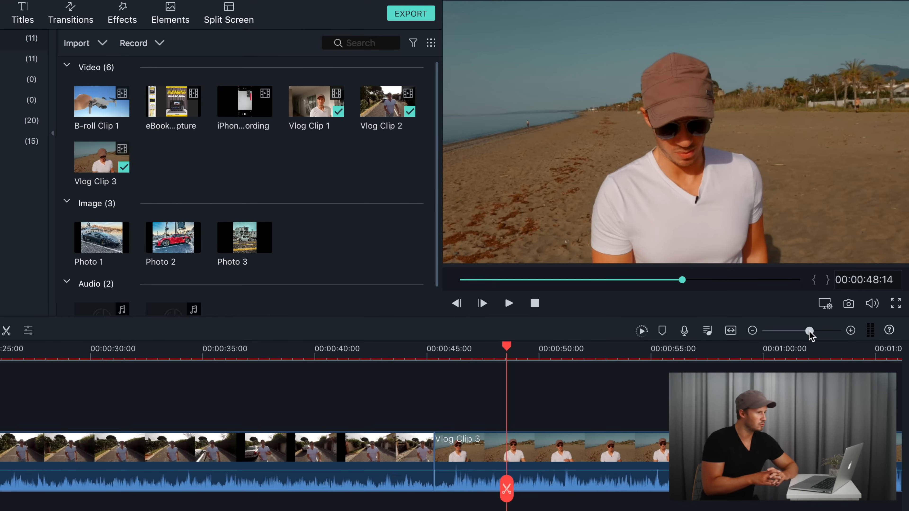
Step: Zoom the timeline out and in, and scale it so that all three vlog clips fit in view
{"action": "left_click_drag", "start_coordinate": [780, 277], "coordinate": [776, 278]}
{"action": "mouse_move", "coordinate": [805, 332]}
{"action": "left_mouse_down"}
{"action": "mouse_move", "coordinate": [794, 333]}
{"action": "mouse_move", "coordinate": [808, 331]}
{"action": "left_mouse_up"}
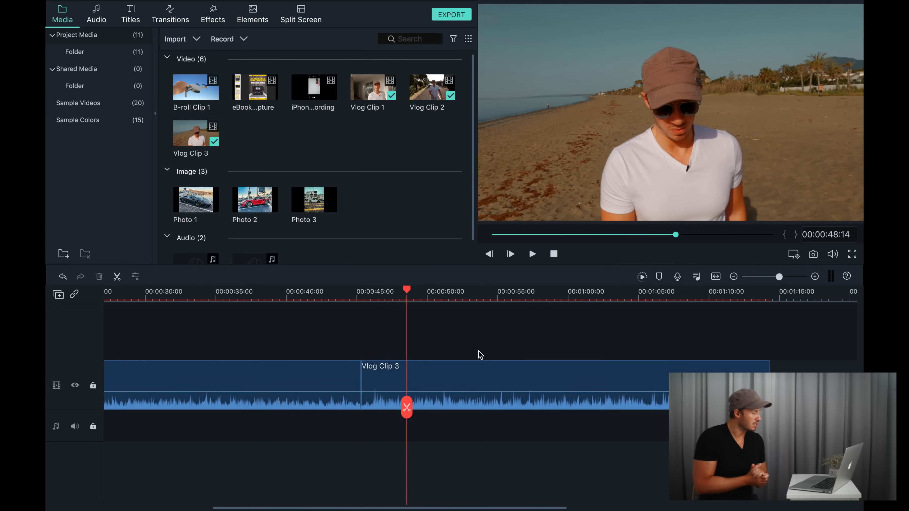
{"action": "key", "text": "super+minus"}
{"action": "key", "text": "super+minus"}
{"action": "key", "text": "super+minus"}
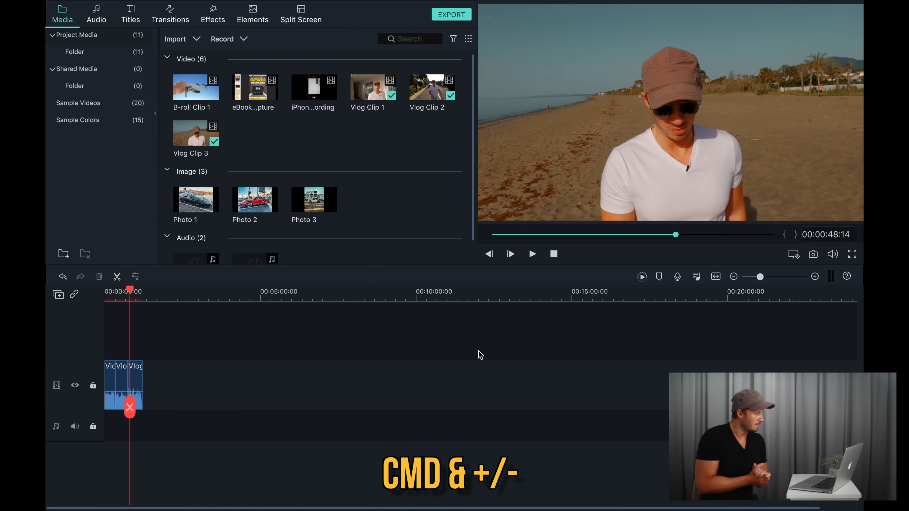
{"action": "key", "text": "super+equal"}
{"action": "key", "text": "super+equal"}
{"action": "key", "text": "super+equal"}
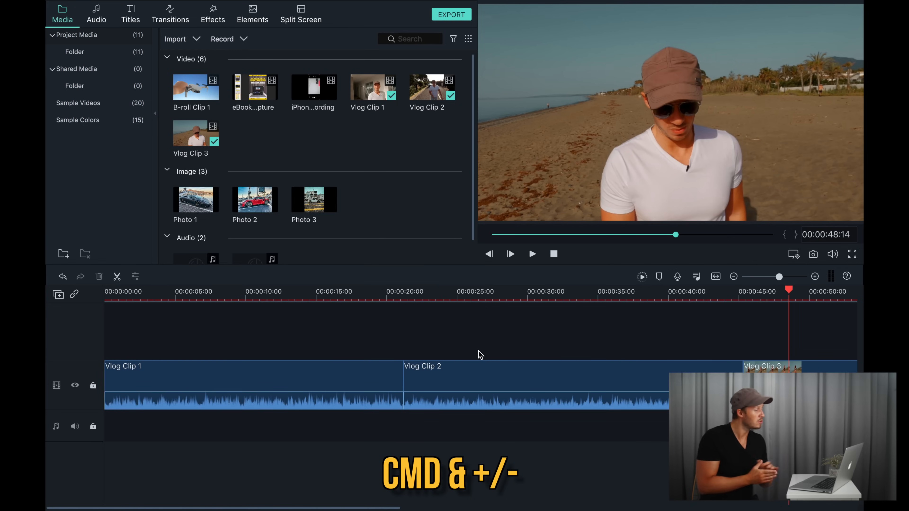
{"action": "left_click_drag", "start_coordinate": [404, 294], "coordinate": [238, 294]}
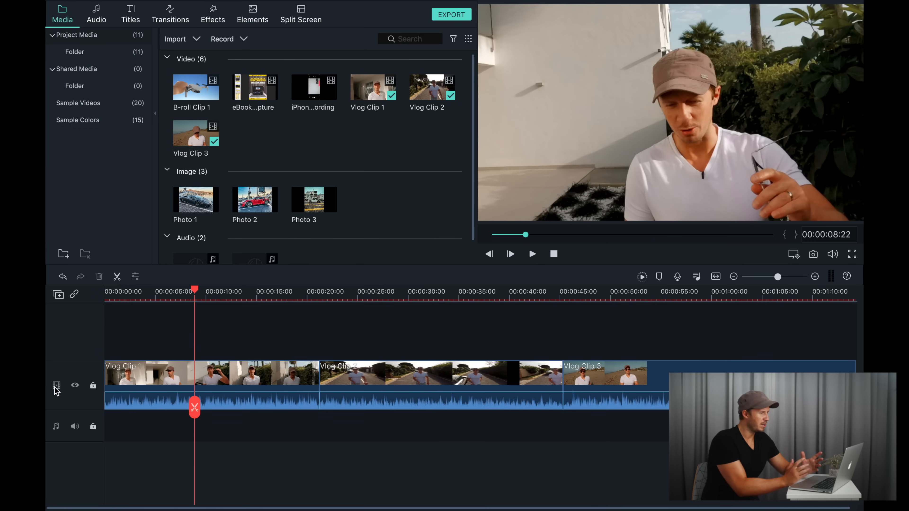
Step: Try moving Vlog Clip 2 ahead of Vlog Clip 1 on the video track, and undo the rearrangement
{"action": "left_click", "coordinate": [121, 382]}
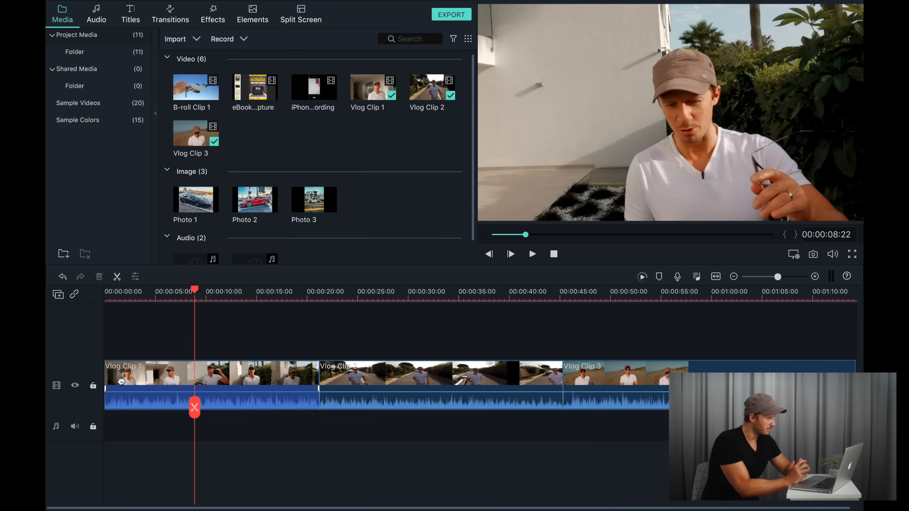
{"action": "left_click", "coordinate": [340, 365]}
{"action": "left_click_drag", "start_coordinate": [436, 378], "coordinate": [258, 377]}
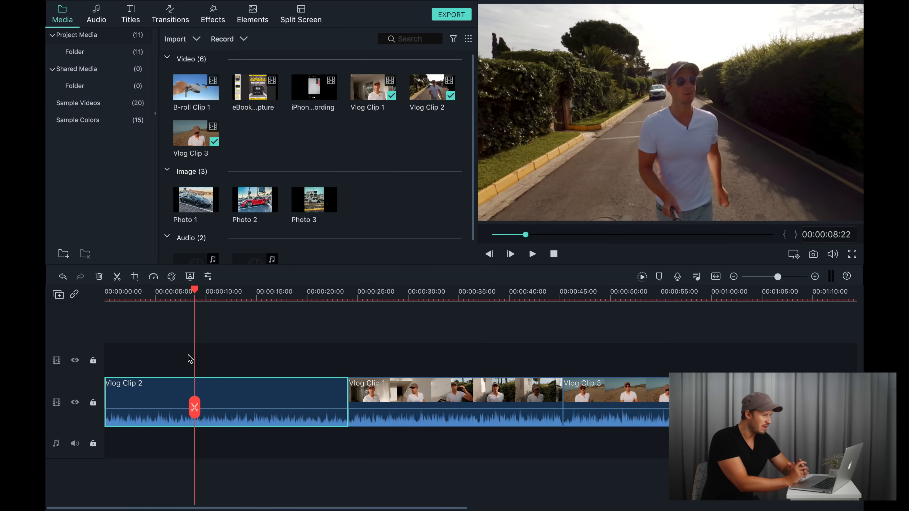
{"action": "key", "text": "ctrl+z"}
{"action": "key", "text": "ctrl+z"}
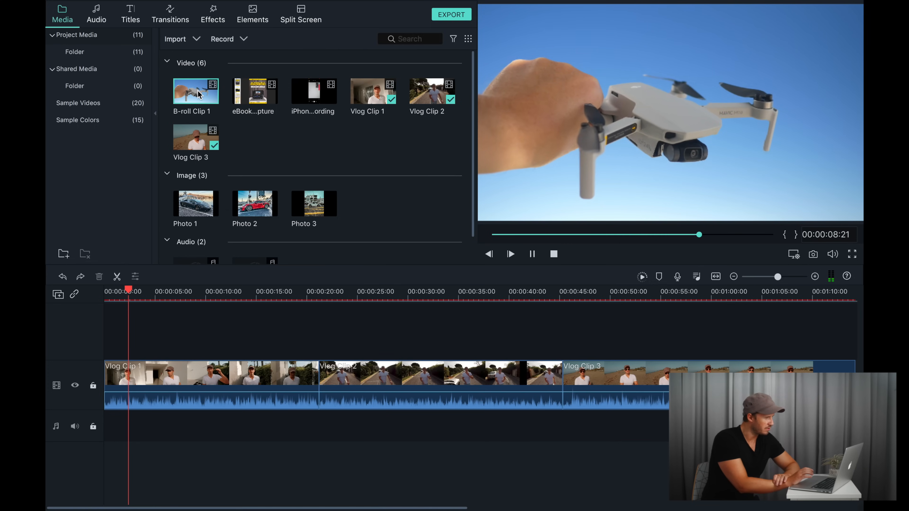
Step: Mark an out point in B-roll Clip 1 at 00:00:09:16, after the drone has left the frame
{"action": "mouse_move", "coordinate": [726, 234]}
{"action": "left_mouse_down"}
{"action": "mouse_move", "coordinate": [756, 236]}
{"action": "mouse_move", "coordinate": [717, 235]}
{"action": "left_mouse_up"}
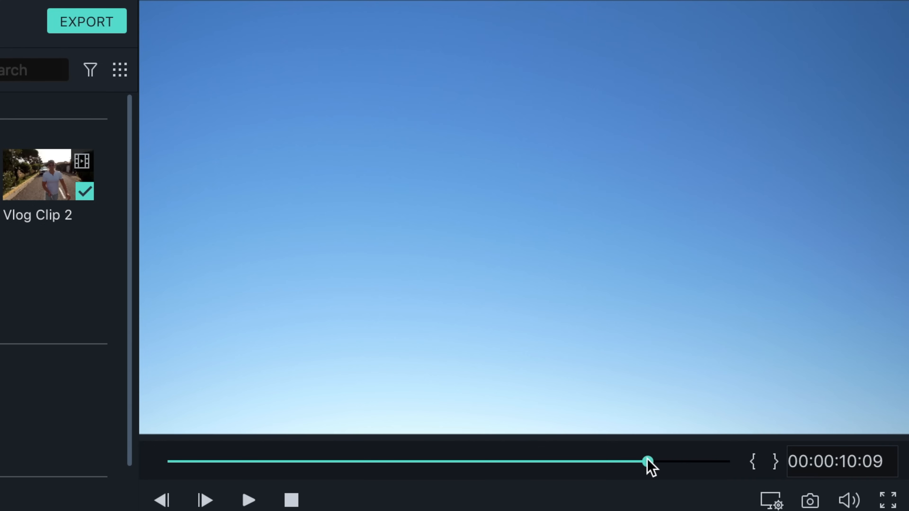
{"action": "mouse_move", "coordinate": [617, 465]}
{"action": "left_mouse_down"}
{"action": "mouse_move", "coordinate": [588, 466]}
{"action": "mouse_move", "coordinate": [615, 463]}
{"action": "left_mouse_up"}
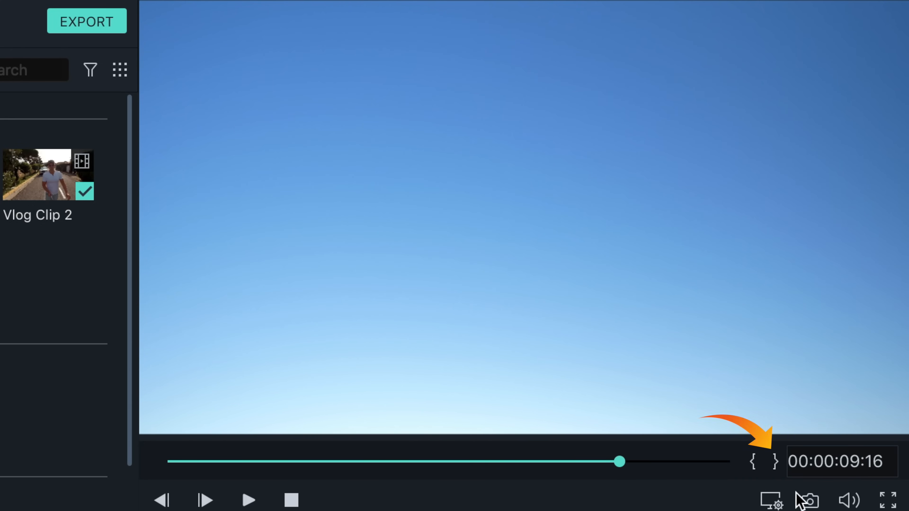
{"action": "left_click", "coordinate": [775, 462]}
Step: Mark an in point in B-roll Clip 1 at 00:00:08:04 and place the clip above Vlog Clip 1 at about 9 seconds
{"action": "left_click_drag", "start_coordinate": [620, 464], "coordinate": [551, 466]}
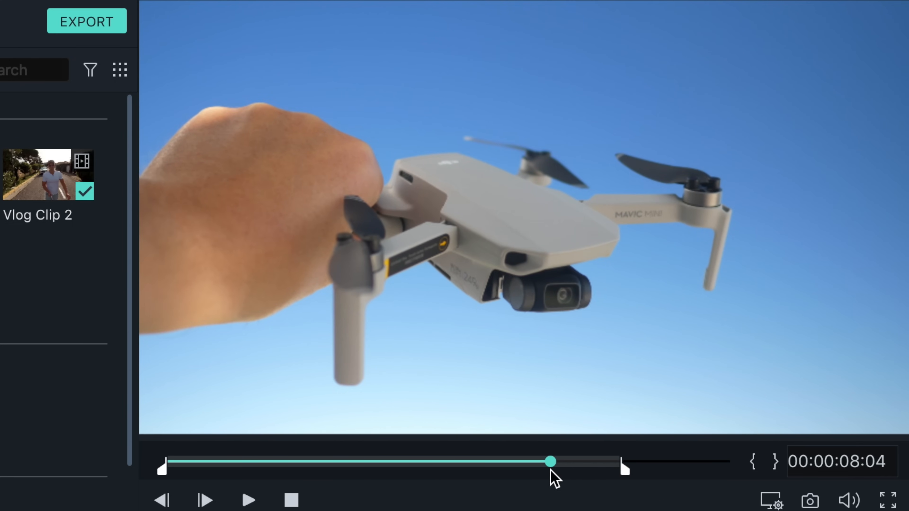
{"action": "left_click", "coordinate": [754, 463]}
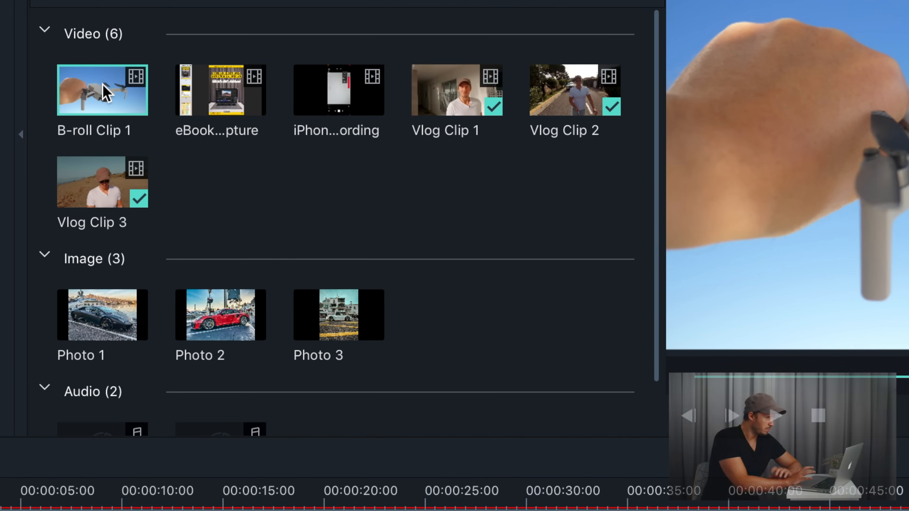
{"action": "left_click_drag", "start_coordinate": [106, 93], "coordinate": [103, 510]}
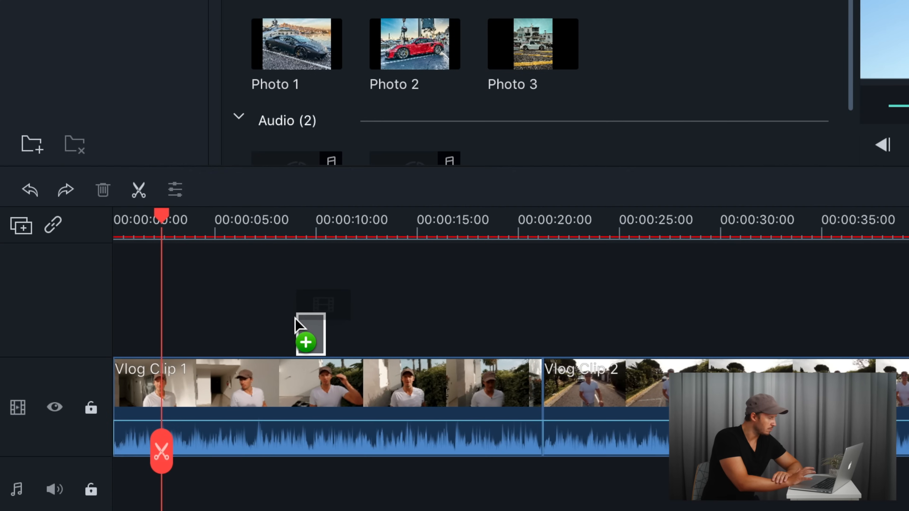
{"action": "left_click_drag", "start_coordinate": [295, 319], "coordinate": [299, 324]}
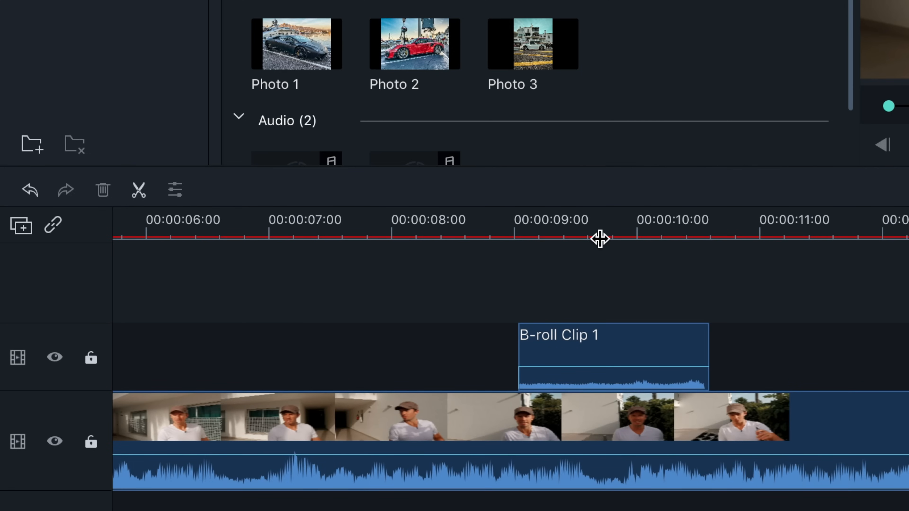
Step: Silence the audio of B-roll Clip 1 on the timeline and reverse its playback
{"action": "left_click", "coordinate": [602, 228]}
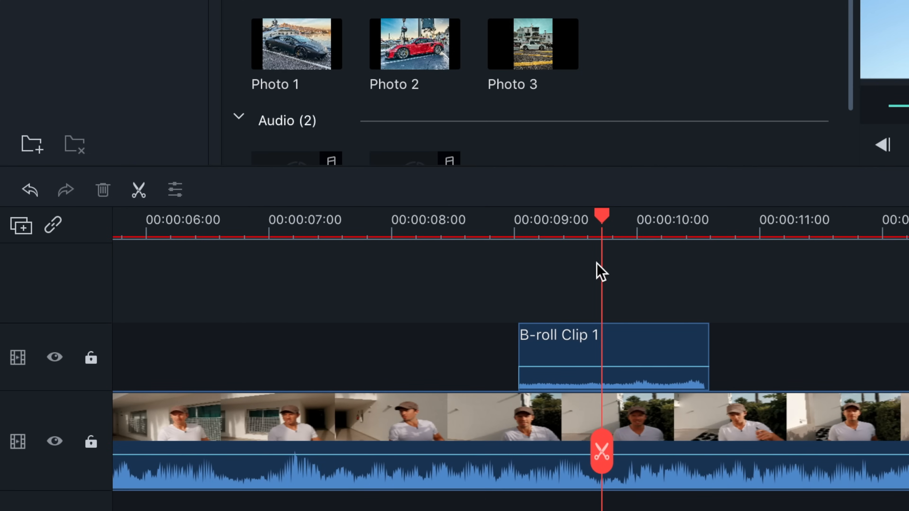
{"action": "left_click_drag", "start_coordinate": [603, 366], "coordinate": [597, 405]}
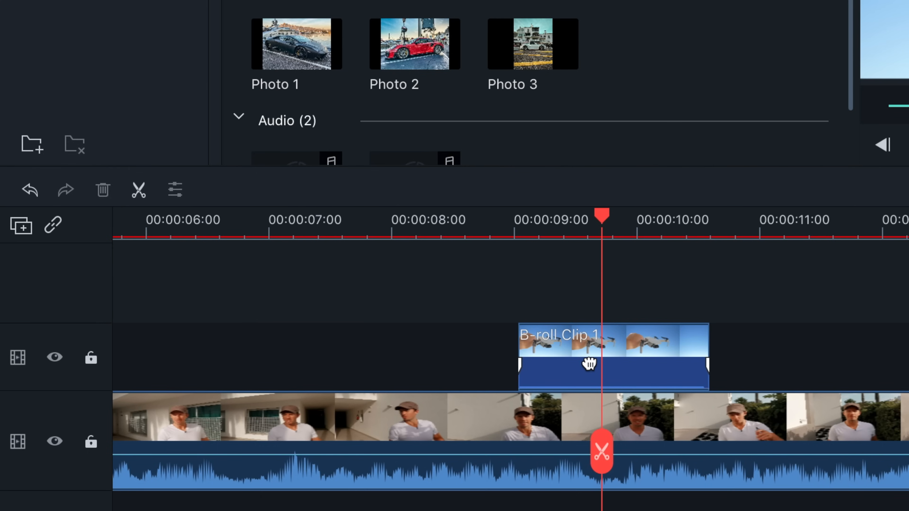
{"action": "left_click", "coordinate": [589, 358]}
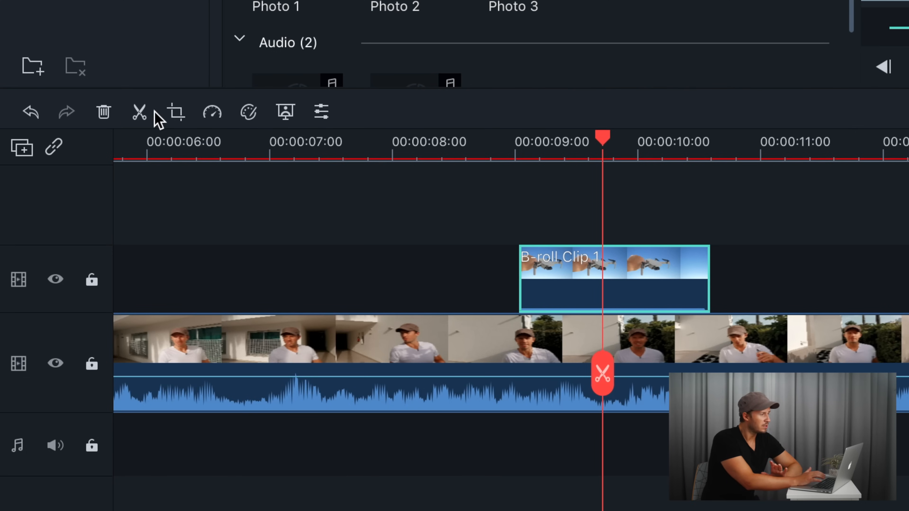
{"action": "left_click", "coordinate": [214, 114]}
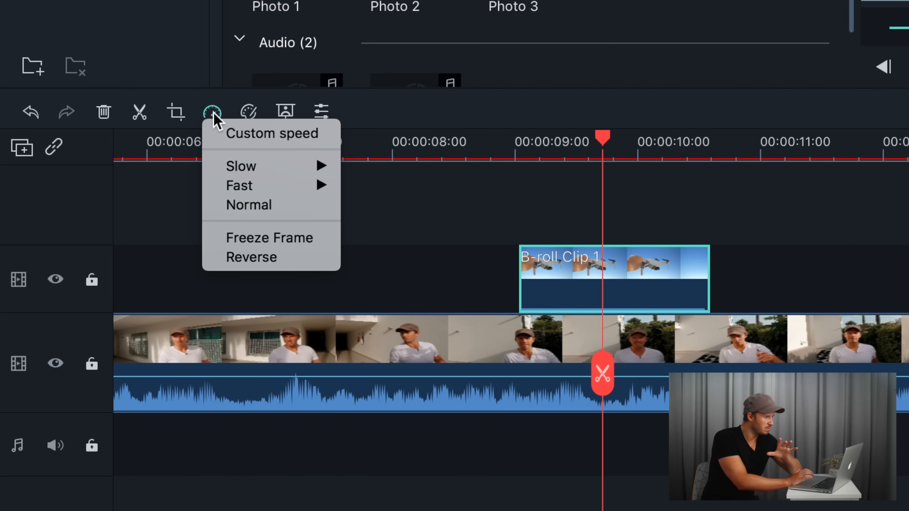
{"action": "mouse_move", "coordinate": [242, 164]}
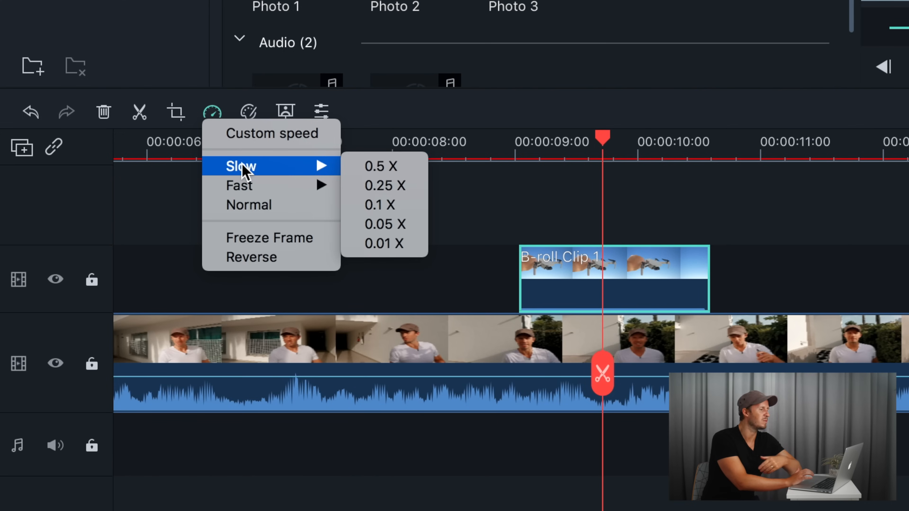
{"action": "mouse_move", "coordinate": [243, 187]}
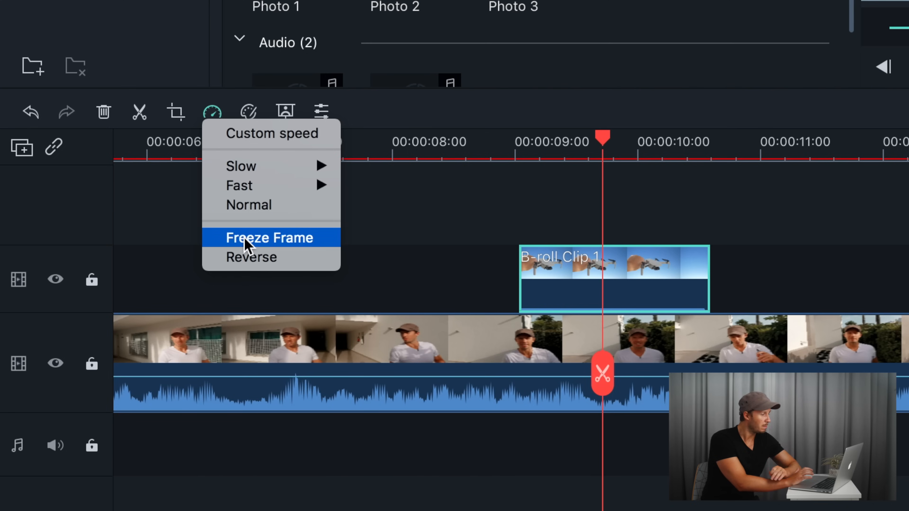
{"action": "left_click", "coordinate": [240, 261]}
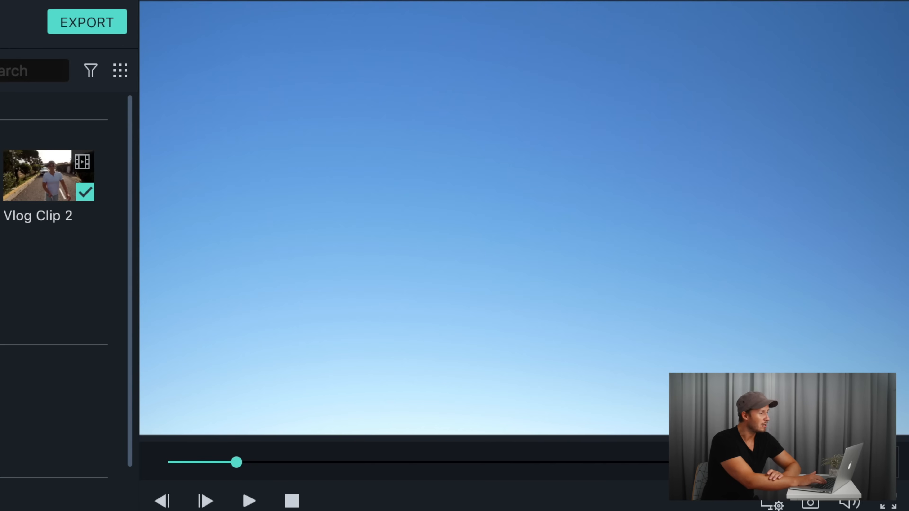
Step: Play back the reversed B-roll clip over Vlog Clip 1 and replay it to check the drone shot
{"action": "key", "text": "space"}
{"action": "key", "text": "space"}
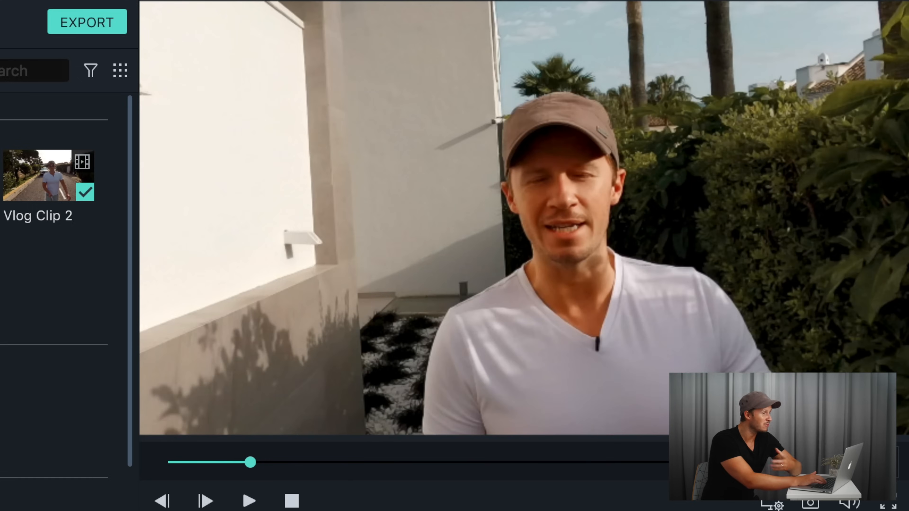
{"action": "key", "text": "Up"}
{"action": "key", "text": "space"}
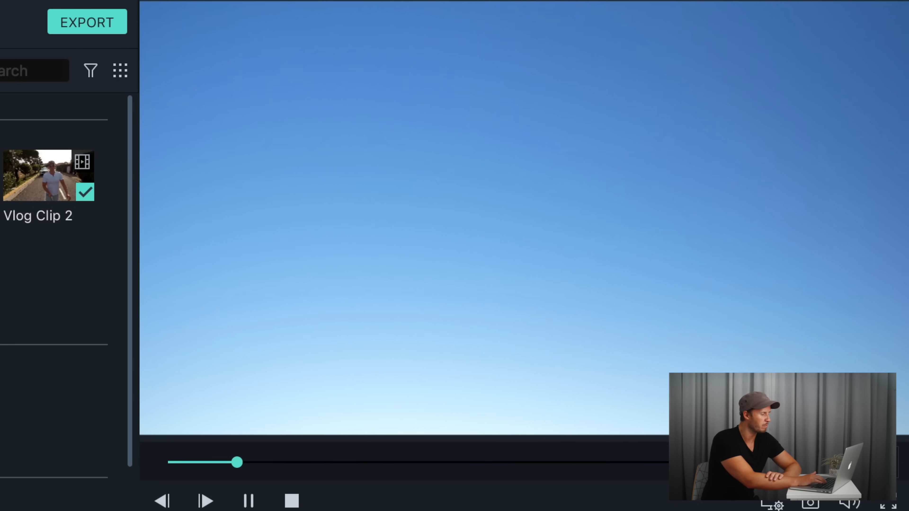
{"action": "key", "text": "space"}
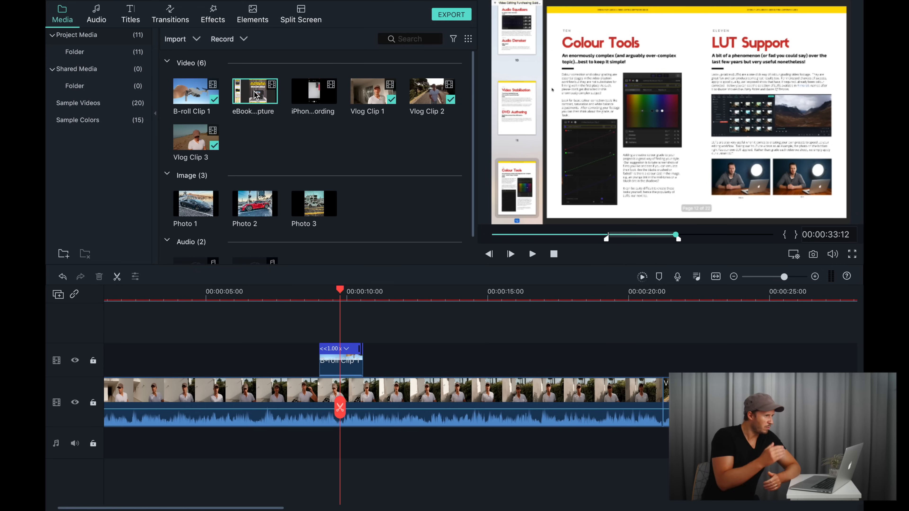
Step: Place the eBook screen capture on the track above Vlog Clip 1 at about 12 seconds and silence its audio
{"action": "left_click_drag", "start_coordinate": [255, 91], "coordinate": [401, 351]}
{"action": "left_click", "coordinate": [399, 299]}
{"action": "key", "text": "space"}
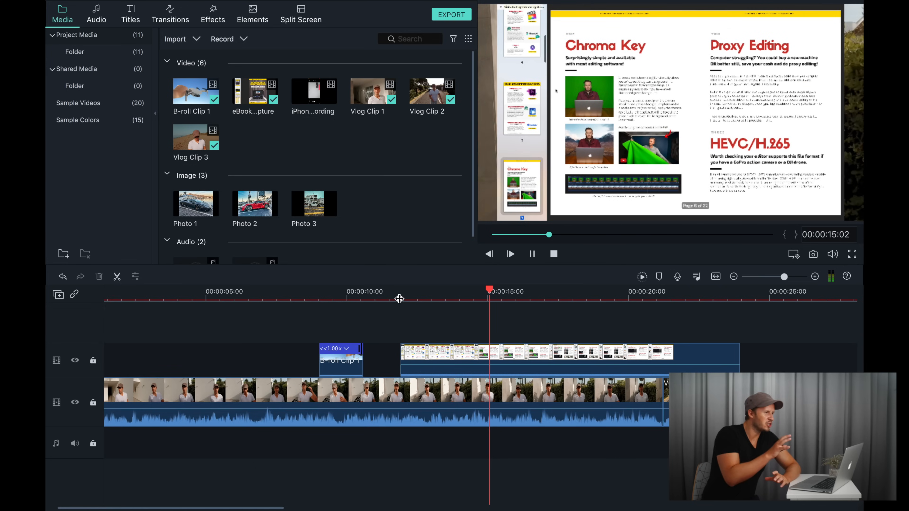
{"action": "key", "text": "space"}
{"action": "left_click", "coordinate": [542, 368]}
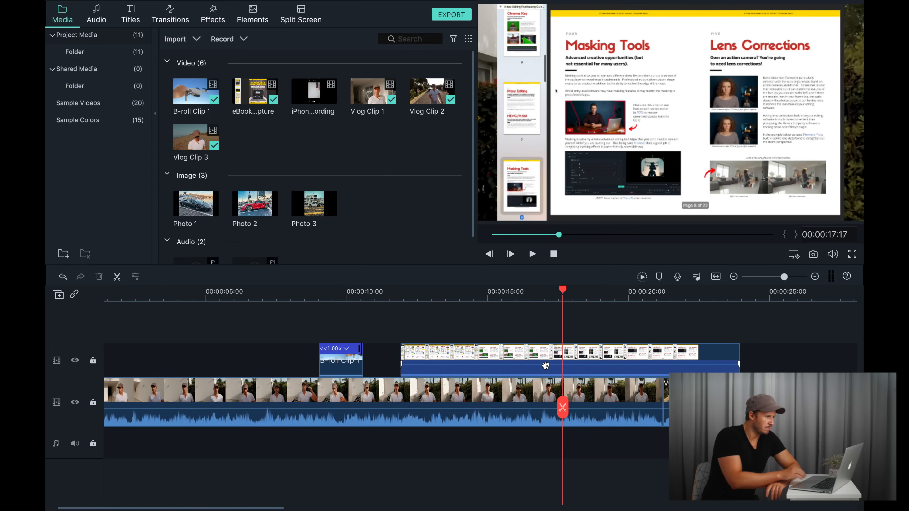
{"action": "left_click", "coordinate": [538, 330]}
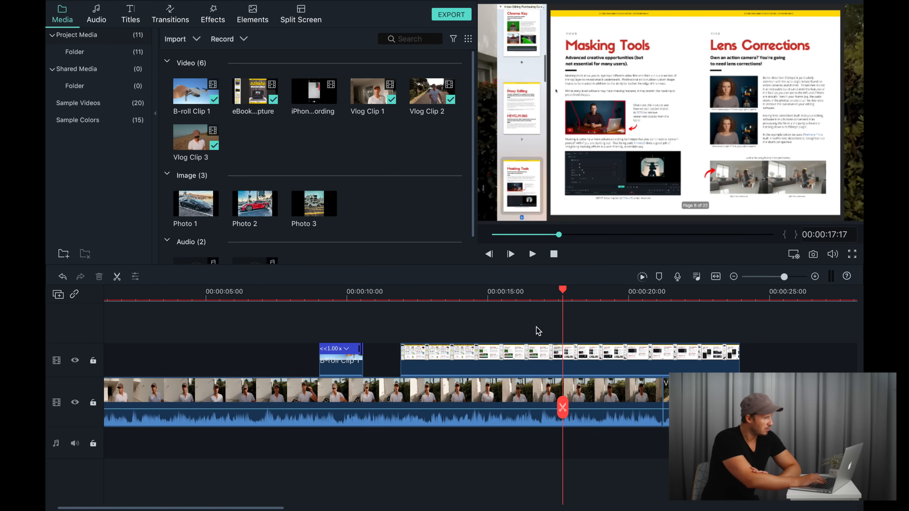
Step: Scale the eBook screen capture down to 42.4% so Vlog Clip 1 shows behind it
{"action": "scroll", "coordinate": [536, 328], "scroll_direction": "right", "scroll_amount": 2}
{"action": "left_click", "coordinate": [483, 298]}
{"action": "left_click", "coordinate": [479, 350]}
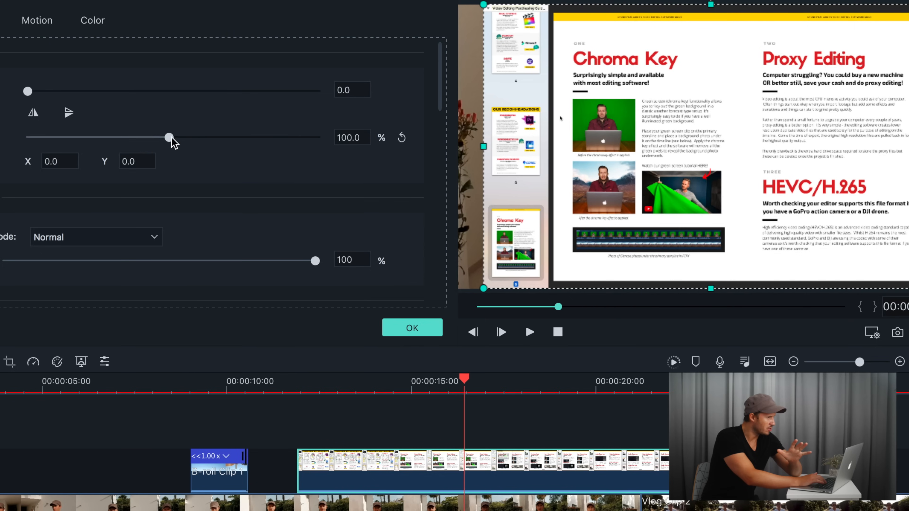
{"action": "left_click_drag", "start_coordinate": [170, 142], "coordinate": [85, 145]}
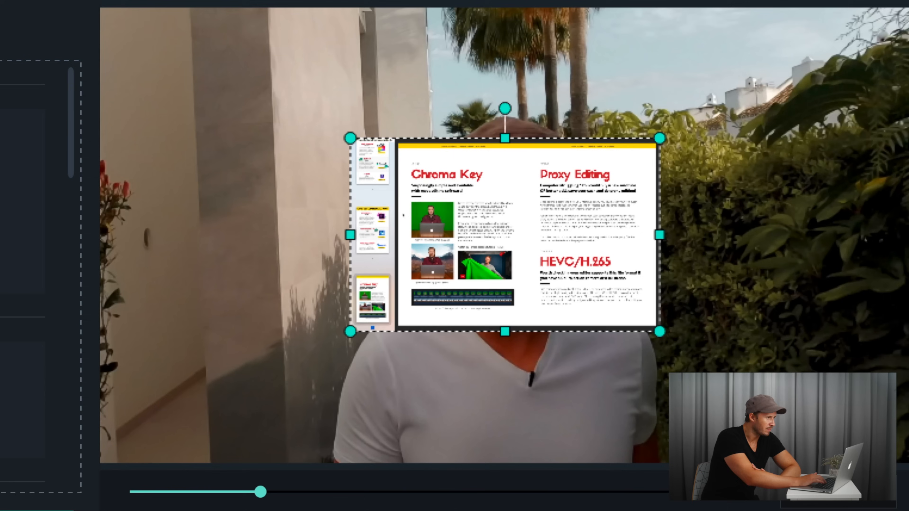
Step: Try stretching and rotating the eBook overlay with its frame handles in the preview, and undo both changes
{"action": "left_click_drag", "start_coordinate": [350, 239], "coordinate": [310, 253]}
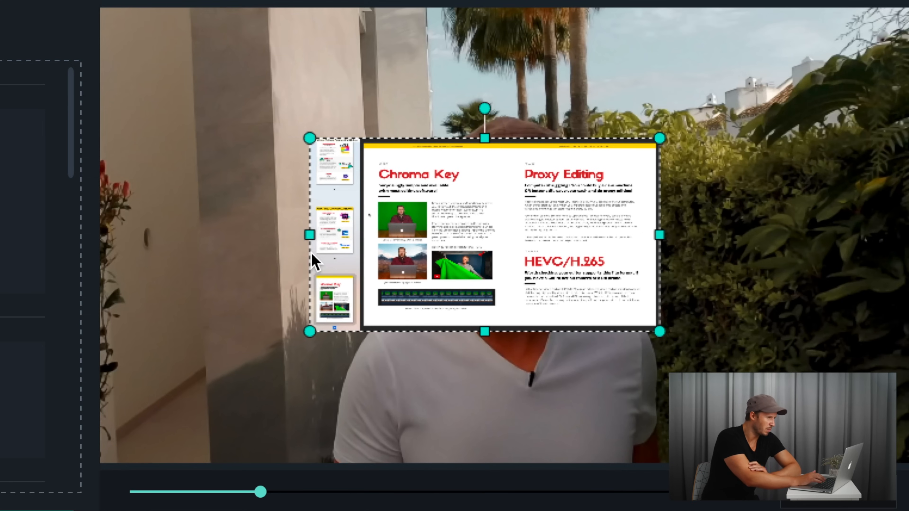
{"action": "key", "text": "super+z"}
{"action": "left_click_drag", "start_coordinate": [505, 107], "coordinate": [467, 112]}
{"action": "key", "text": "super+z"}
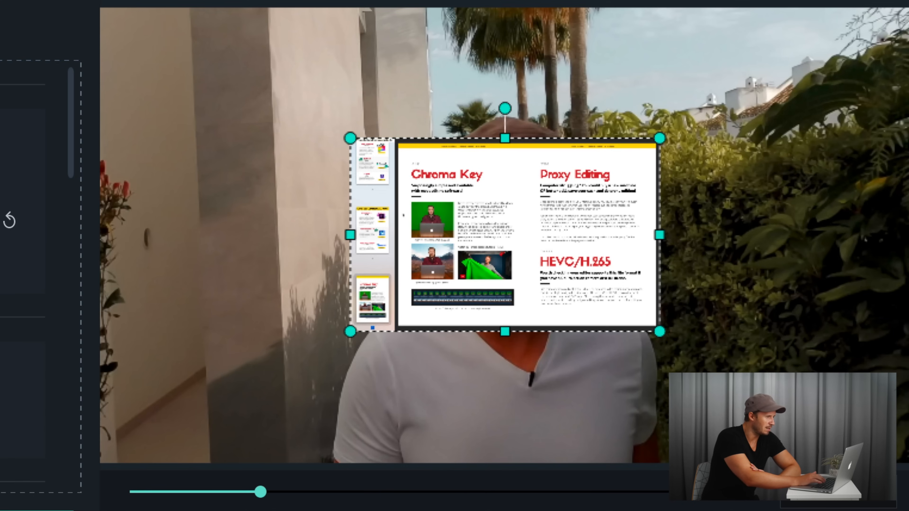
Step: Move the eBook overlay to position X -1113.6, Y 540.0 in the upper corner of the frame and play it back
{"action": "left_click_drag", "start_coordinate": [480, 208], "coordinate": [247, 96]}
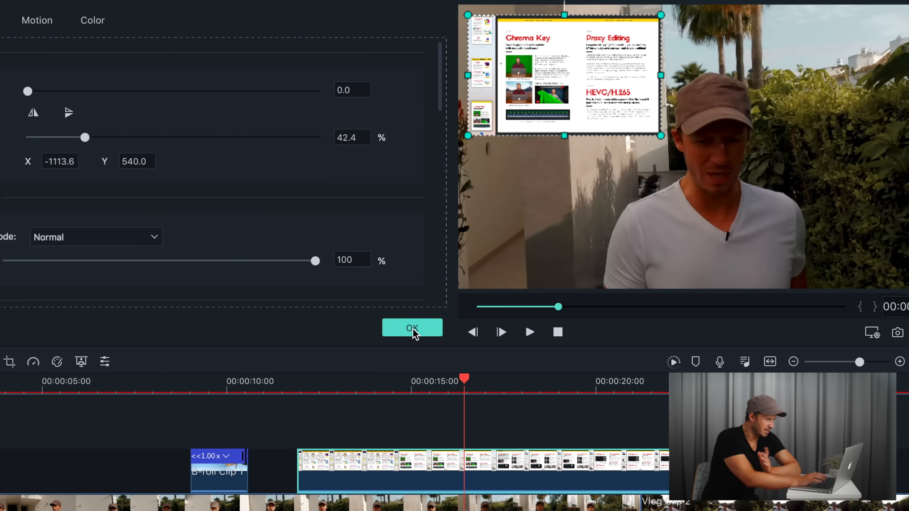
{"action": "left_click", "coordinate": [414, 328]}
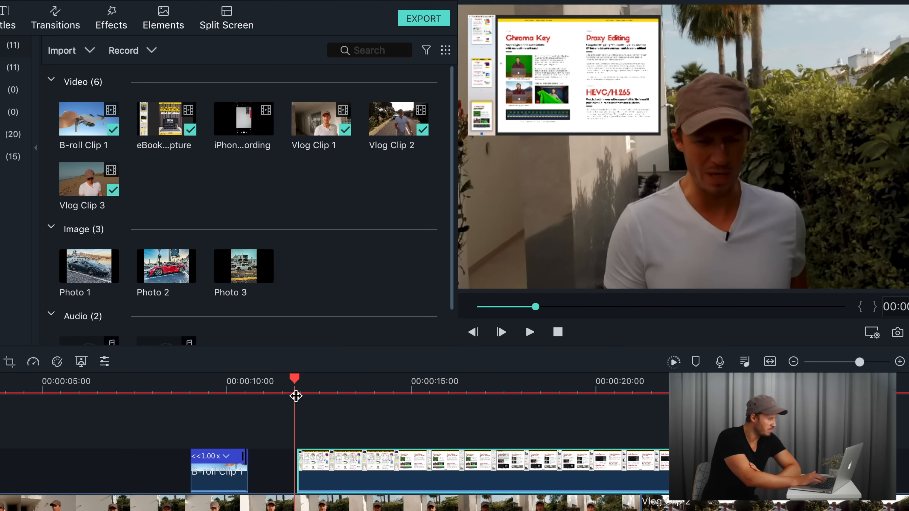
{"action": "key", "text": "space"}
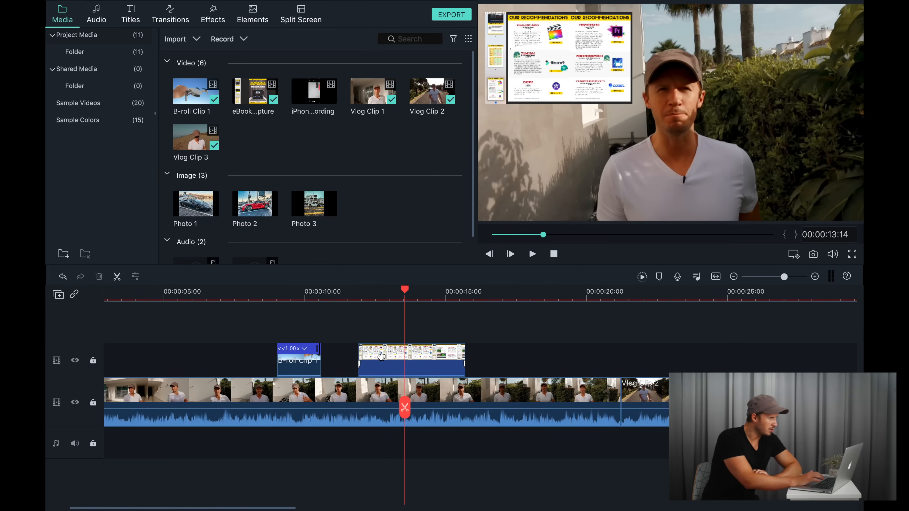
Step: Apply the Fade motion preset to the eBook overlay and preview it from the start of the clip
{"action": "double_click", "coordinate": [381, 356]}
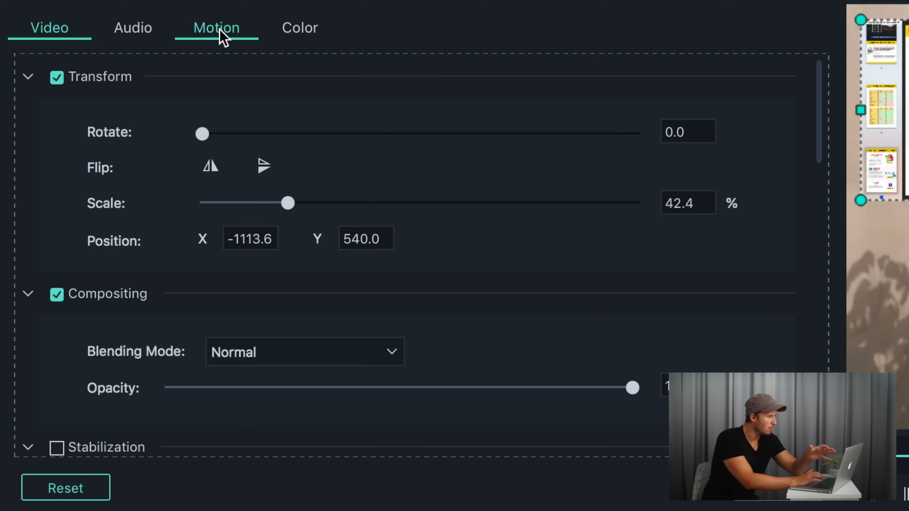
{"action": "left_click", "coordinate": [222, 32]}
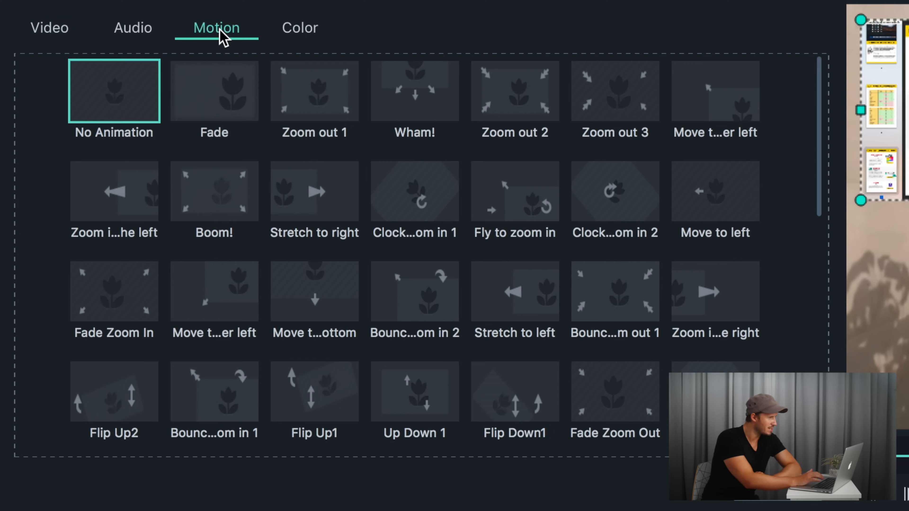
{"action": "left_click", "coordinate": [218, 92]}
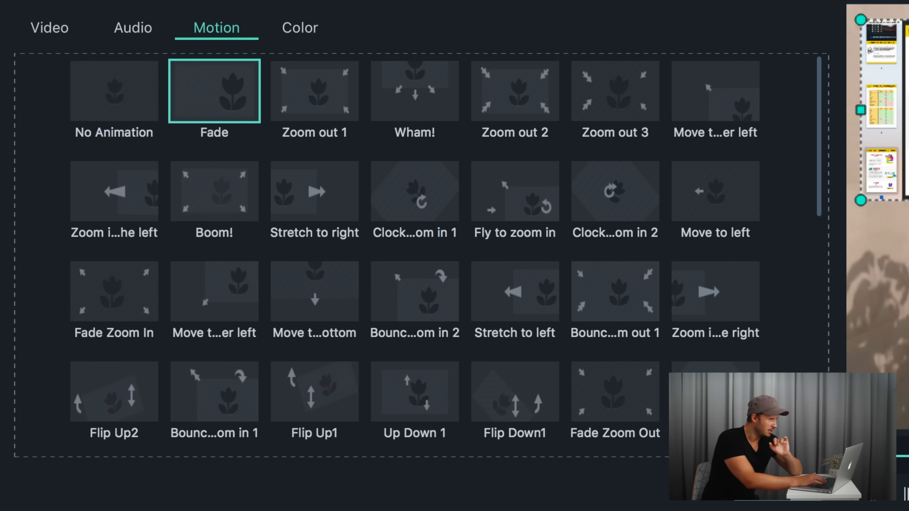
{"action": "left_click", "coordinate": [345, 334]}
{"action": "key", "text": "space"}
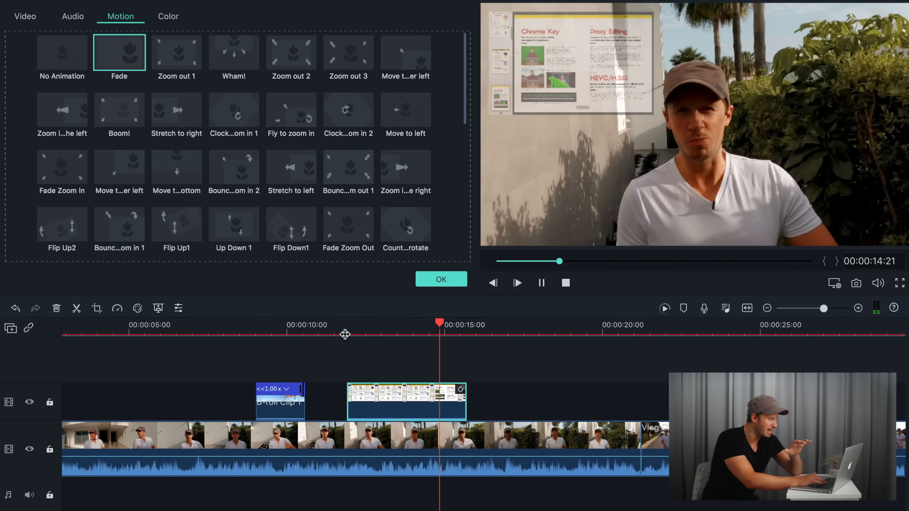
{"action": "key", "text": "space"}
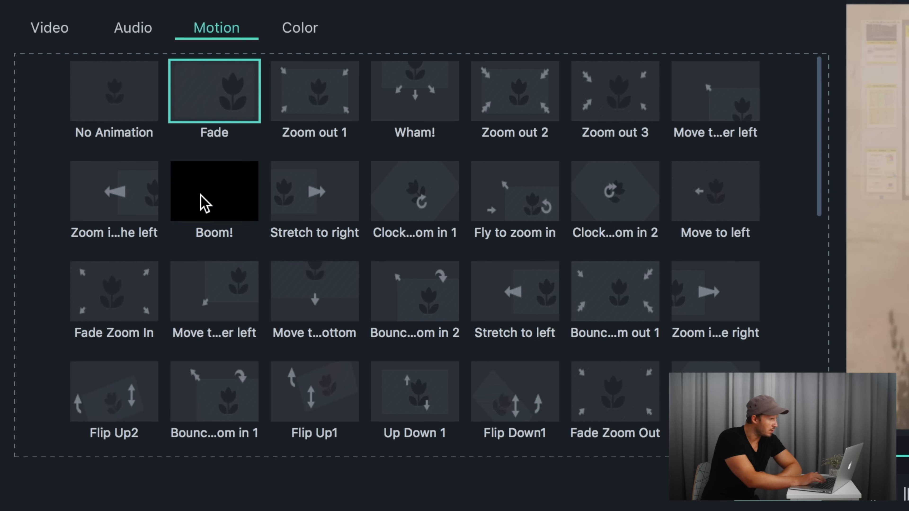
Step: Change the eBook overlay's motion preset to Boom! and preview the animation from the start of the clip
{"action": "left_click", "coordinate": [111, 112]}
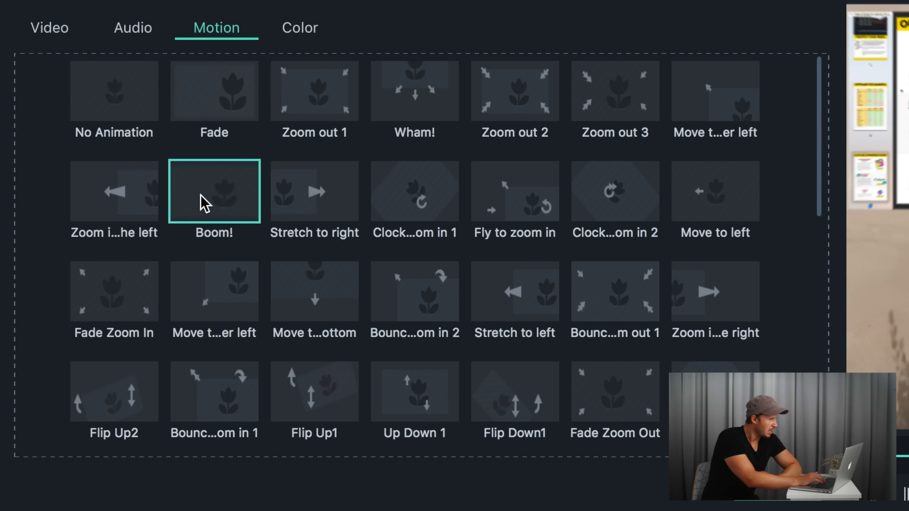
{"action": "left_click", "coordinate": [356, 296]}
{"action": "key", "text": "space"}
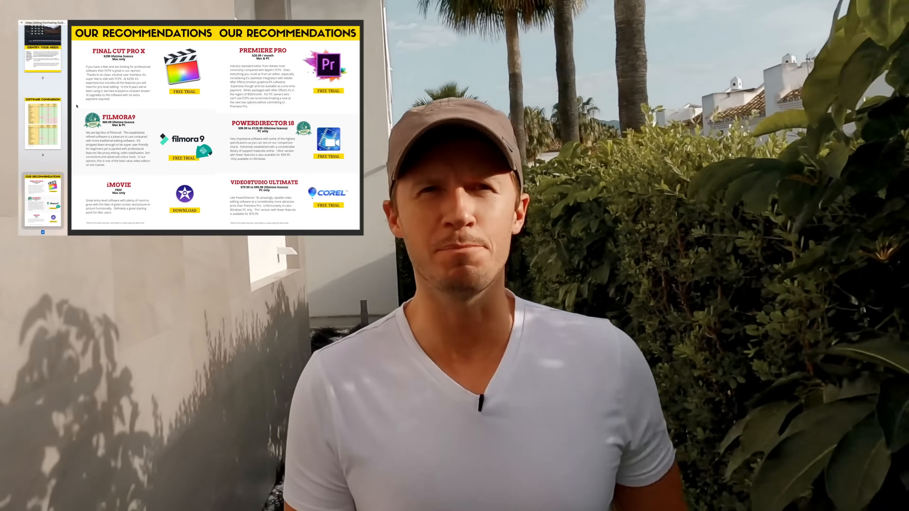
{"action": "scroll", "coordinate": [86, 108], "scroll_direction": "down", "scroll_amount": 1}
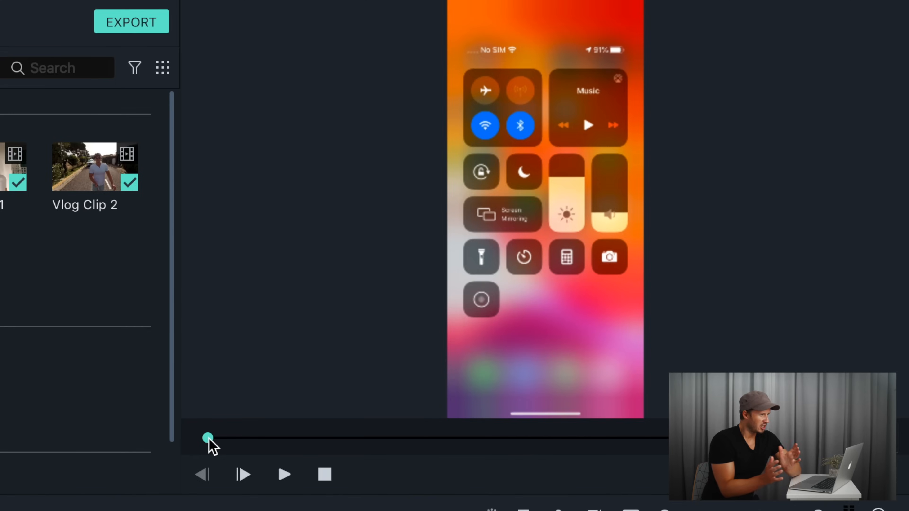
Step: Mark in and out points in the iPhone screen recording and place the selected section on the track above the vlog footage
{"action": "left_click_drag", "start_coordinate": [209, 438], "coordinate": [562, 447]}
{"action": "key", "text": "i"}
{"action": "key", "text": "o"}
{"action": "left_click_drag", "start_coordinate": [311, 92], "coordinate": [305, 361]}
Step: Rotate the iPhone screen recording overlay to 270 degrees and adjust its horizontal position over Vlog Clip 2
{"action": "left_click", "coordinate": [421, 302]}
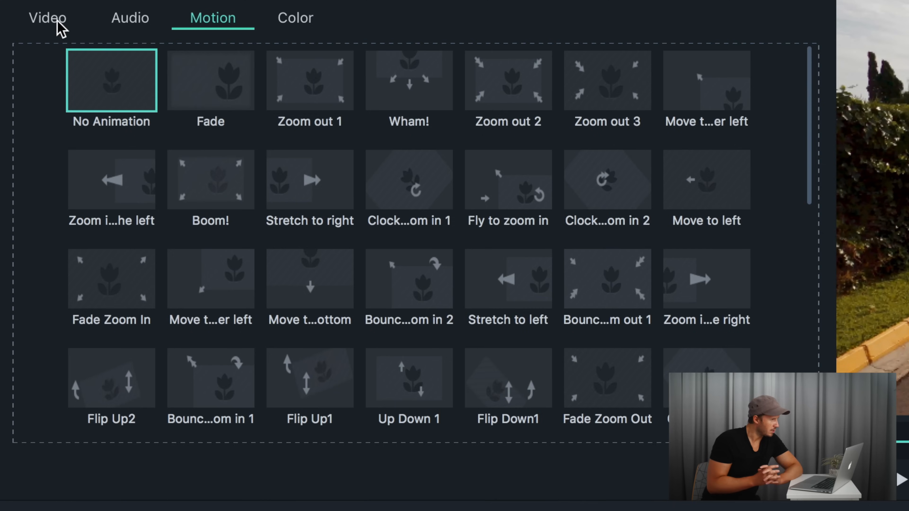
{"action": "left_click", "coordinate": [57, 23]}
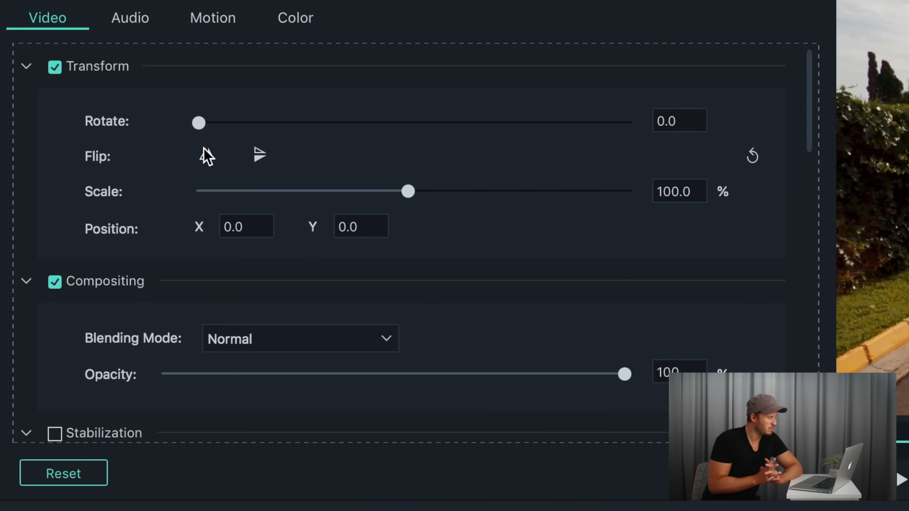
{"action": "left_click", "coordinate": [665, 122]}
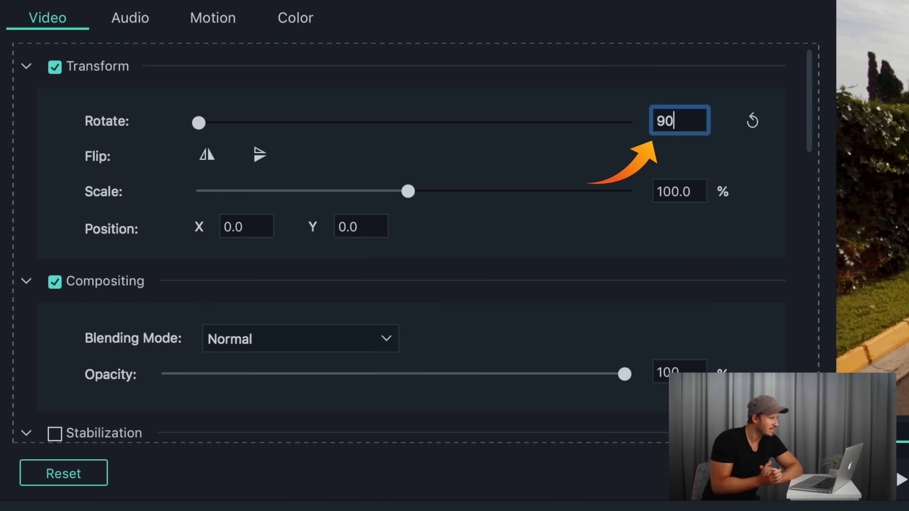
{"action": "type", "text": "90"}
{"action": "key", "text": "Return"}
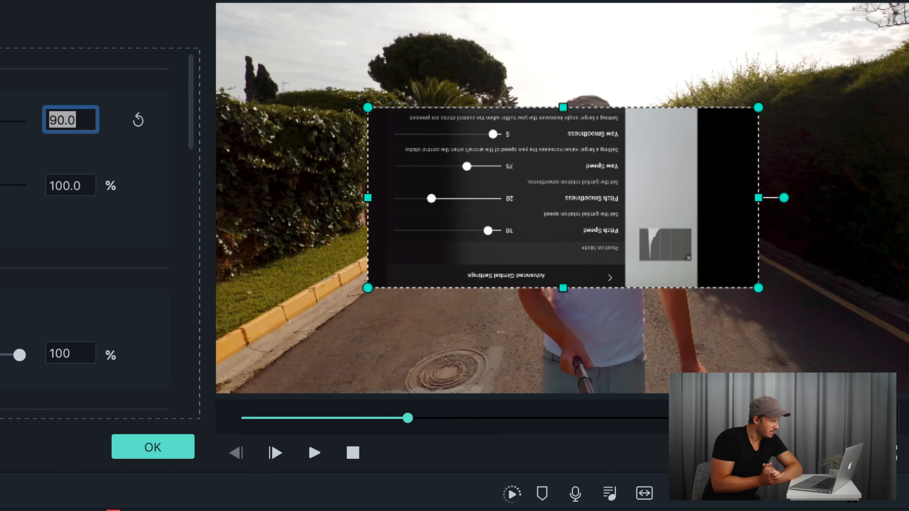
{"action": "type", "text": "270"}
{"action": "key", "text": "Return"}
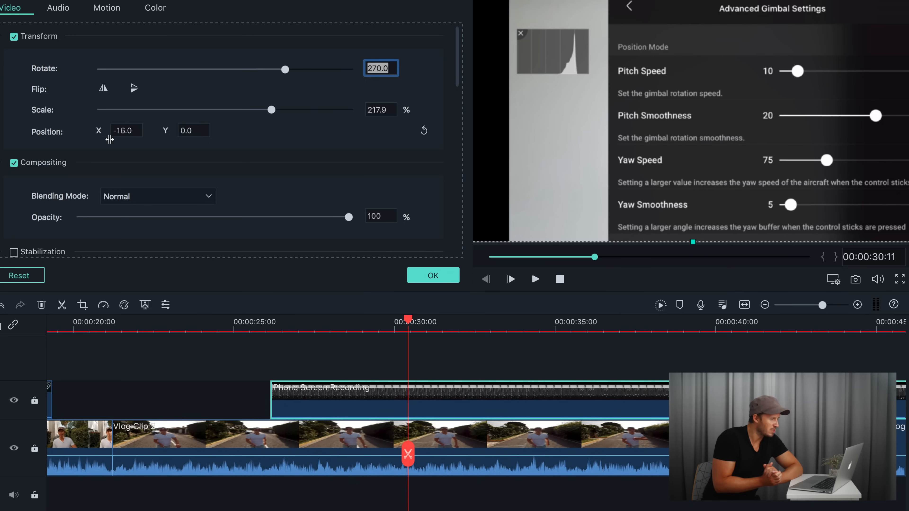
{"action": "left_click_drag", "start_coordinate": [110, 139], "coordinate": [6, 131]}
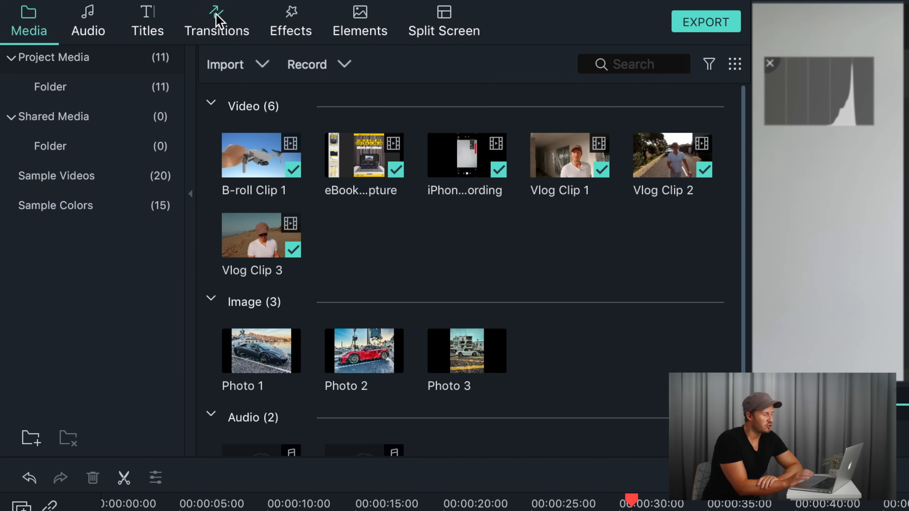
Step: Add the Fade transition to the start of Vlog Clip 1 and play the opening back from the beginning
{"action": "left_click", "coordinate": [216, 20]}
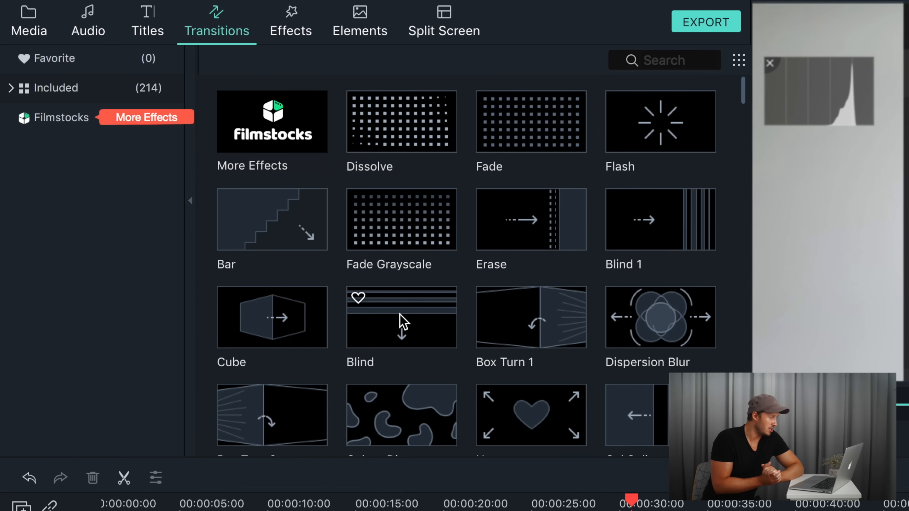
{"action": "double_click", "coordinate": [403, 149]}
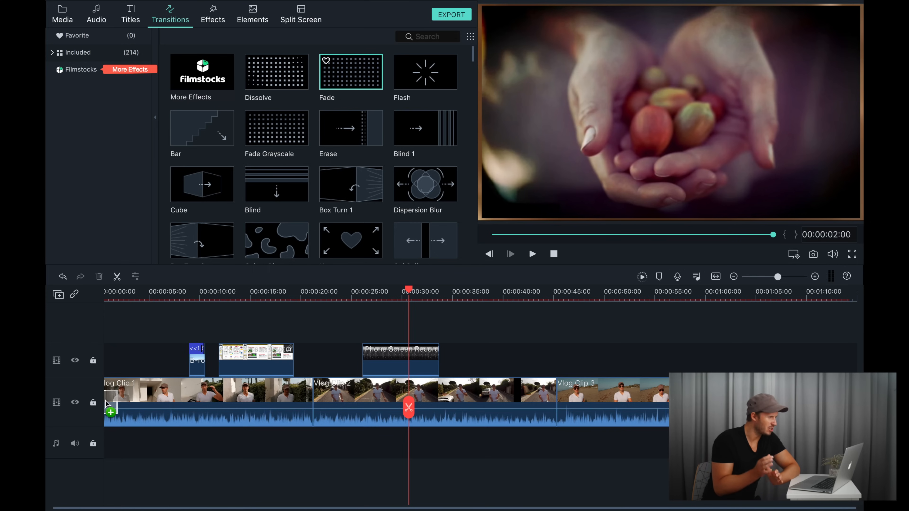
{"action": "left_click_drag", "start_coordinate": [101, 406], "coordinate": [104, 404]}
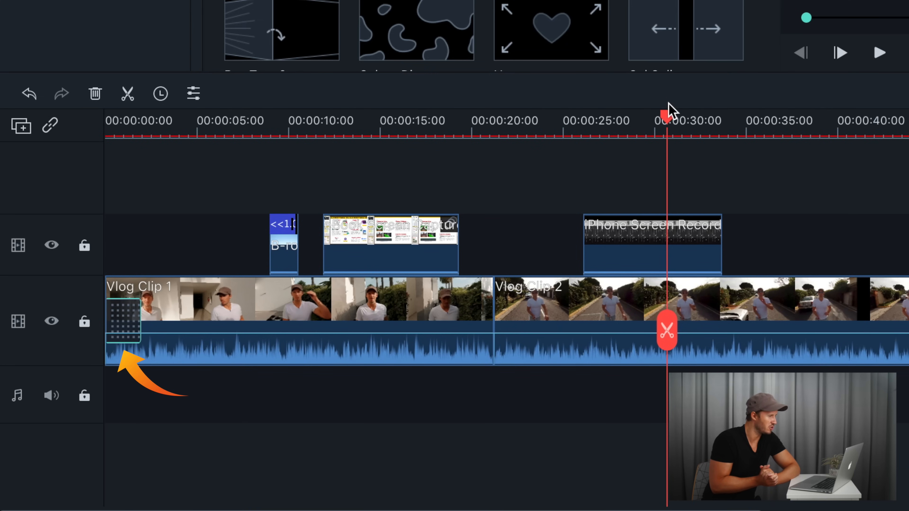
{"action": "left_click_drag", "start_coordinate": [669, 112], "coordinate": [109, 141]}
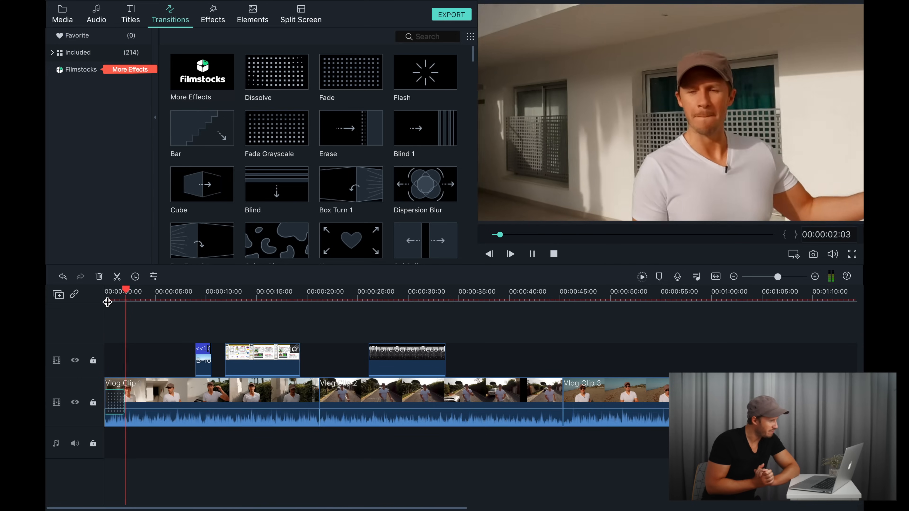
{"action": "key", "text": "space"}
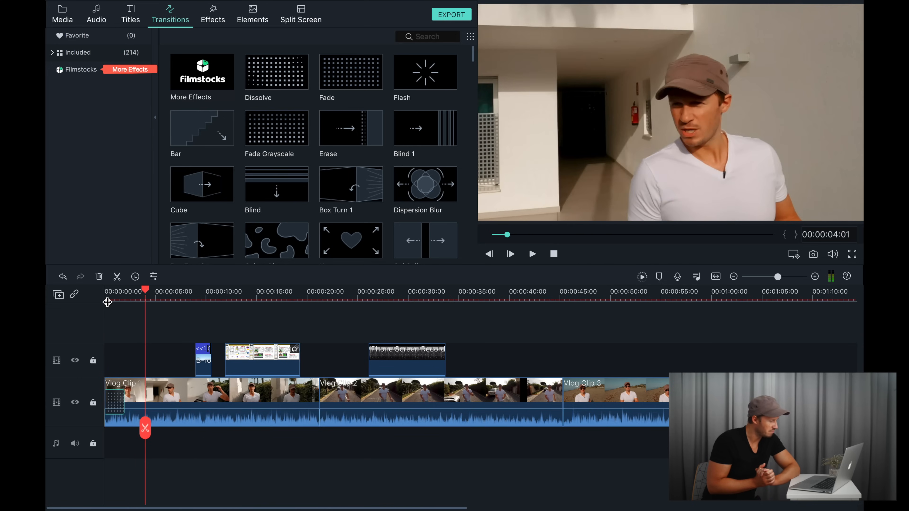
Step: Shorten the Fade transition at the start of Vlog Clip 1 to about 21 frames on the timeline
{"action": "left_click", "coordinate": [132, 395]}
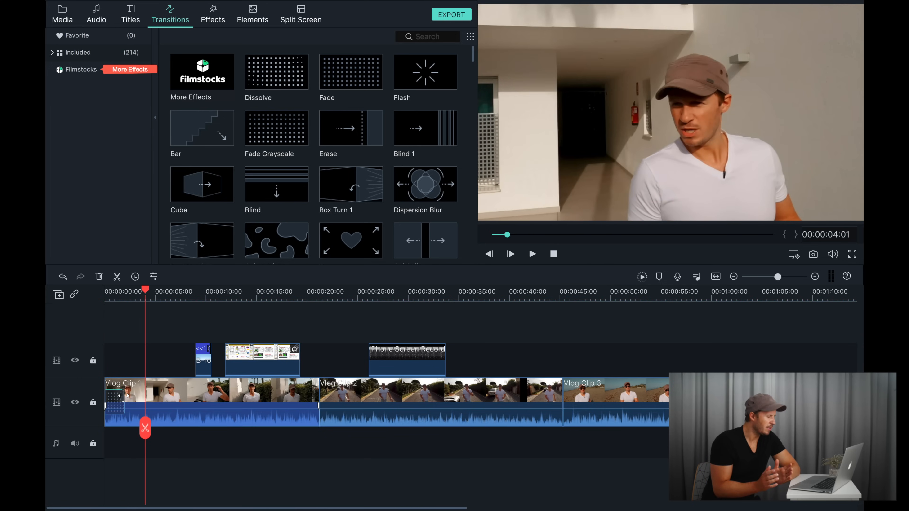
{"action": "key", "text": "super+equal"}
{"action": "key", "text": "super+equal"}
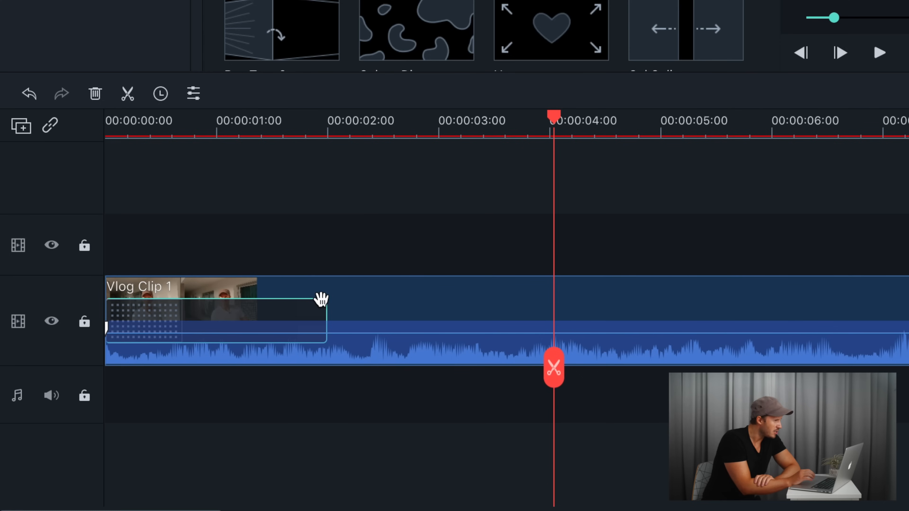
{"action": "left_click_drag", "start_coordinate": [228, 395], "coordinate": [203, 398]}
{"action": "left_click_drag", "start_coordinate": [280, 311], "coordinate": [195, 311]}
{"action": "left_click_drag", "start_coordinate": [200, 310], "coordinate": [197, 311]}
{"action": "left_click", "coordinate": [130, 237]}
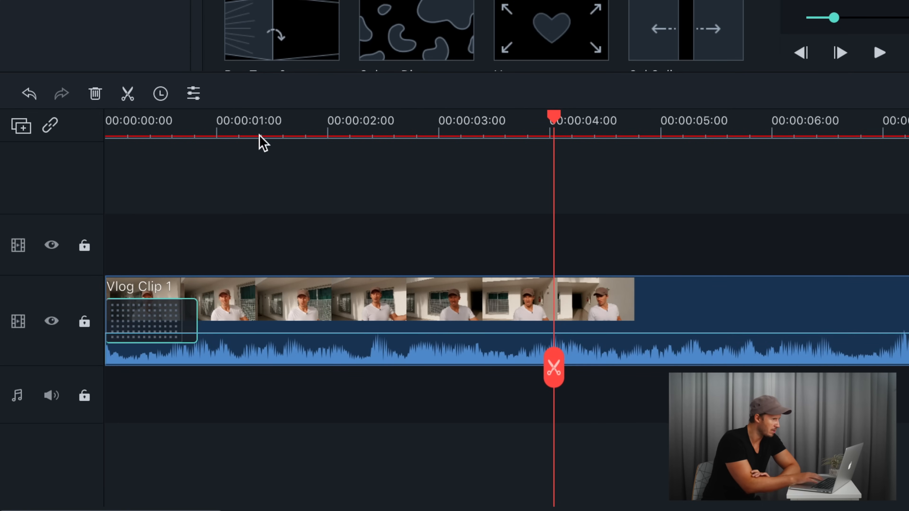
Step: Play back the shortened fade from the start of the timeline and open the transition's duration setting
{"action": "left_click_drag", "start_coordinate": [554, 122], "coordinate": [95, 158]}
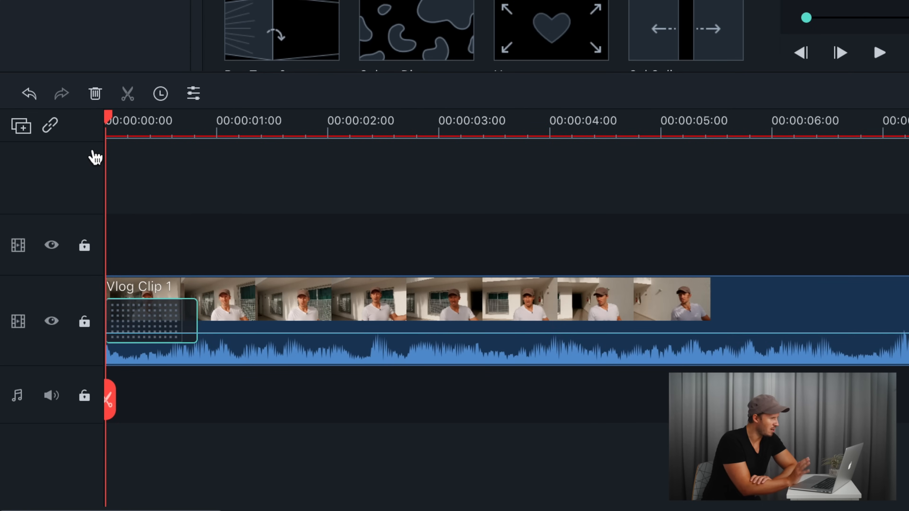
{"action": "key", "text": "space"}
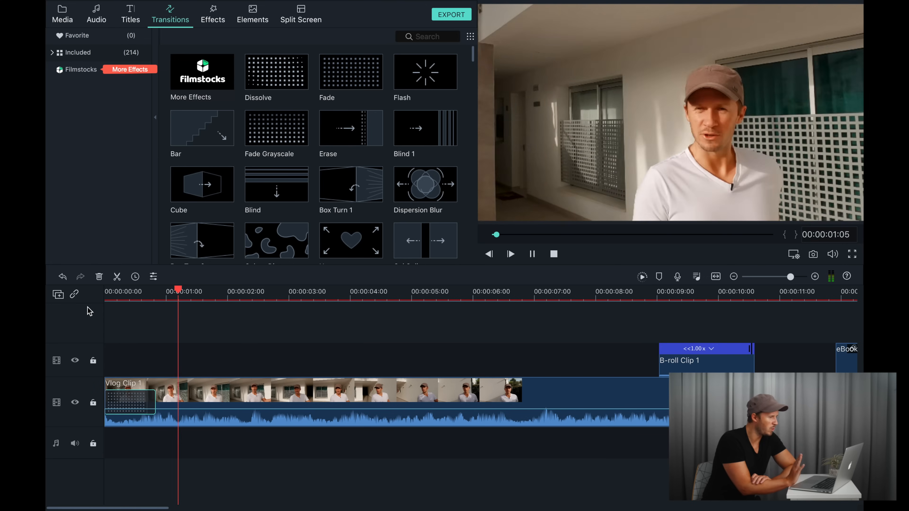
{"action": "key", "text": "space"}
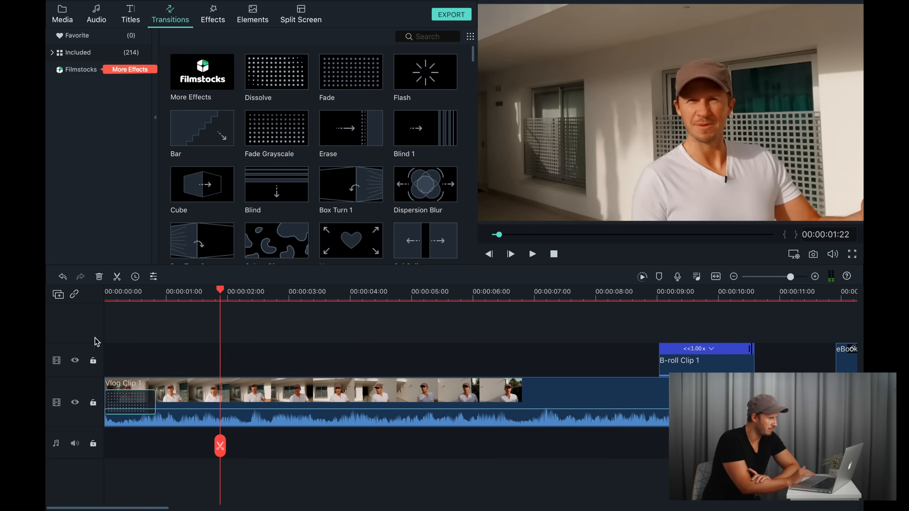
{"action": "double_click", "coordinate": [129, 400]}
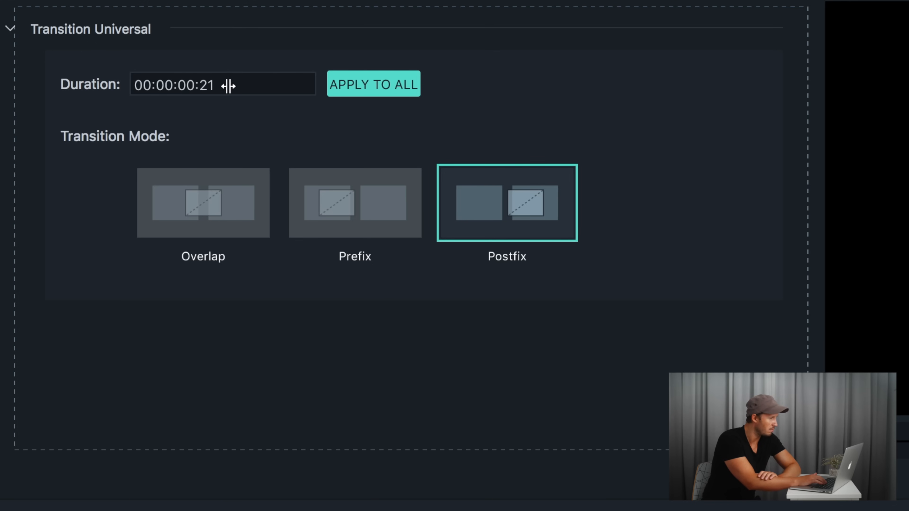
{"action": "left_click", "coordinate": [228, 86]}
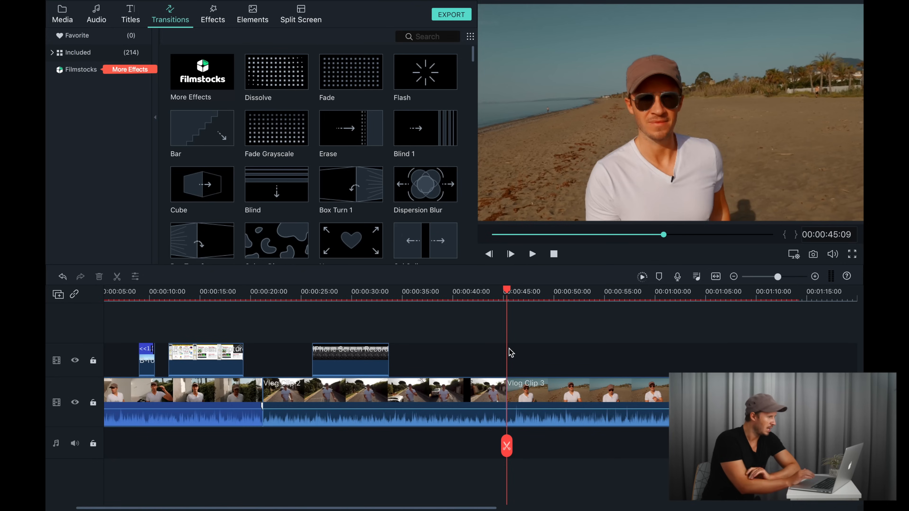
Step: Step one frame back and forth across the cut between Vlog Clip 2 and Vlog Clip 3 to compare the shots
{"action": "key", "text": "Left"}
{"action": "key", "text": "Right"}
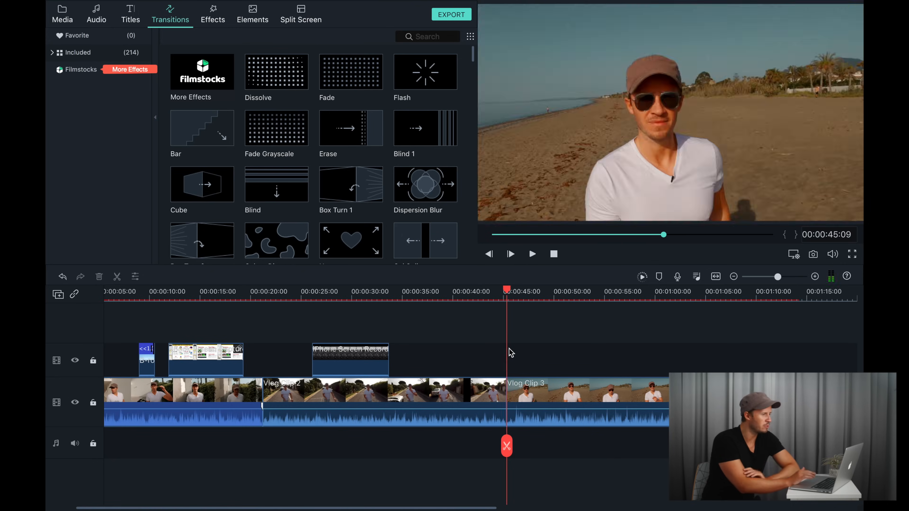
{"action": "key", "text": "Left"}
{"action": "key", "text": "Right"}
{"action": "key", "text": "Left"}
{"action": "key", "text": "Right"}
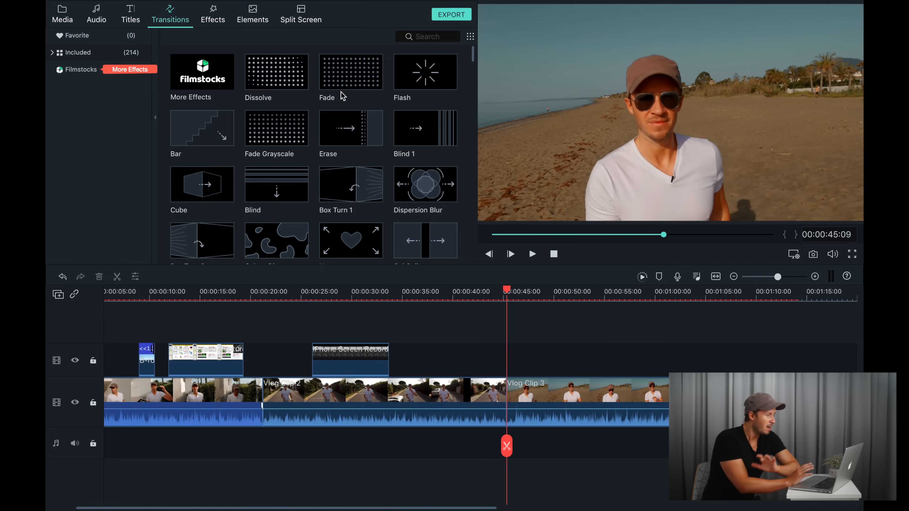
Step: Place the Warp Zoom 6 transition on the cut between Vlog Clip 2 and Vlog Clip 3 and play it back
{"action": "scroll", "coordinate": [345, 167], "scroll_direction": "down", "scroll_amount": 6}
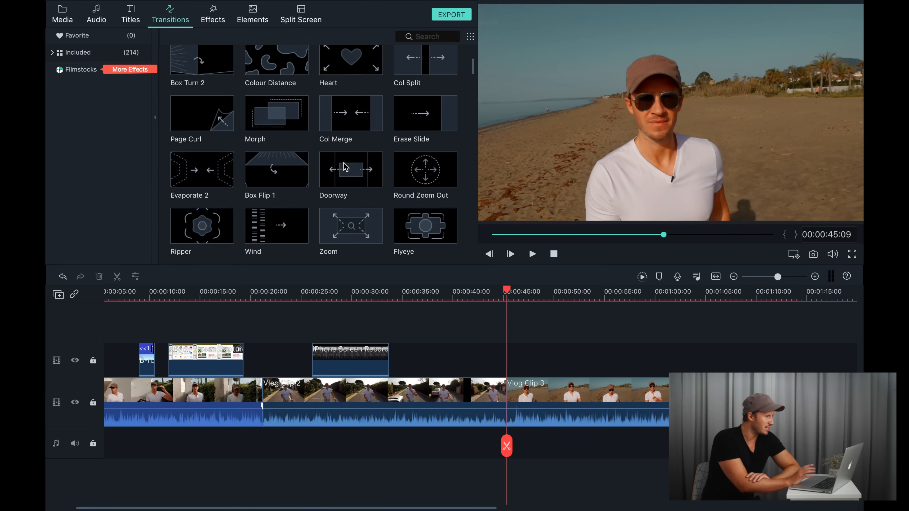
{"action": "scroll", "coordinate": [344, 167], "scroll_direction": "down", "scroll_amount": 3}
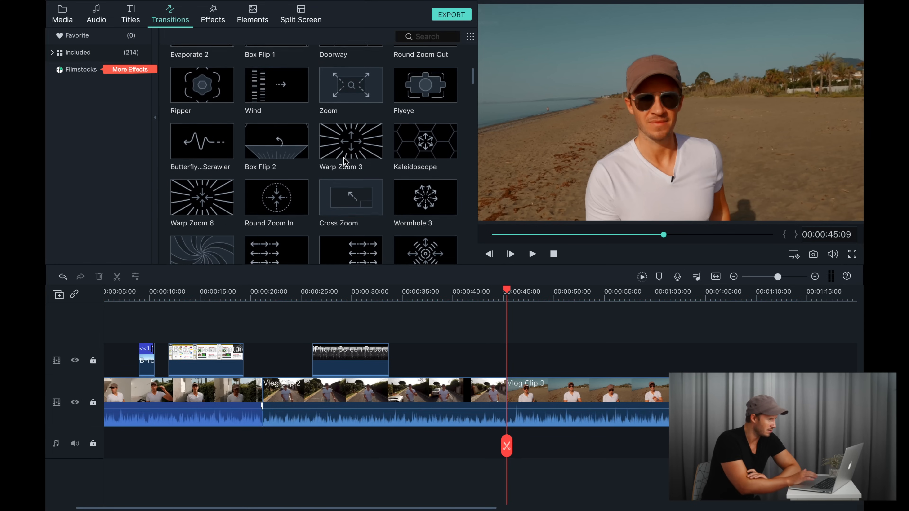
{"action": "scroll", "coordinate": [345, 158], "scroll_direction": "down", "scroll_amount": 2}
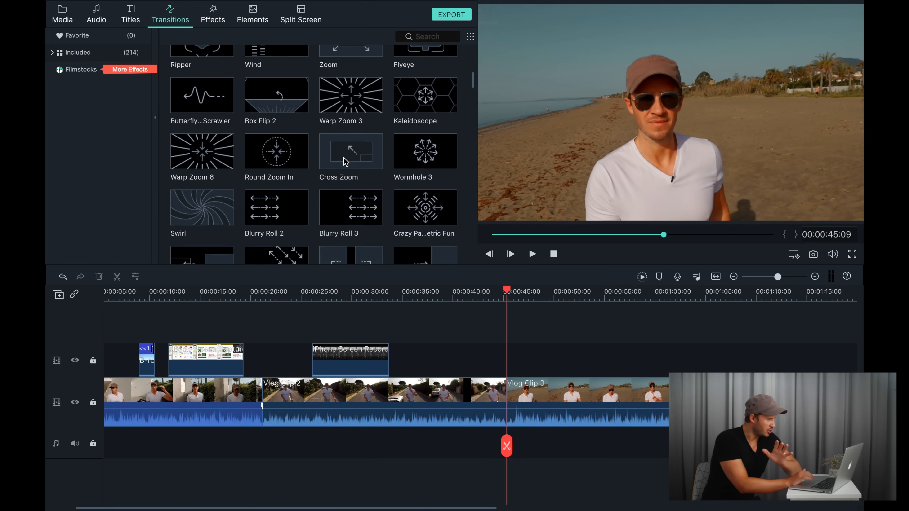
{"action": "left_click", "coordinate": [203, 156]}
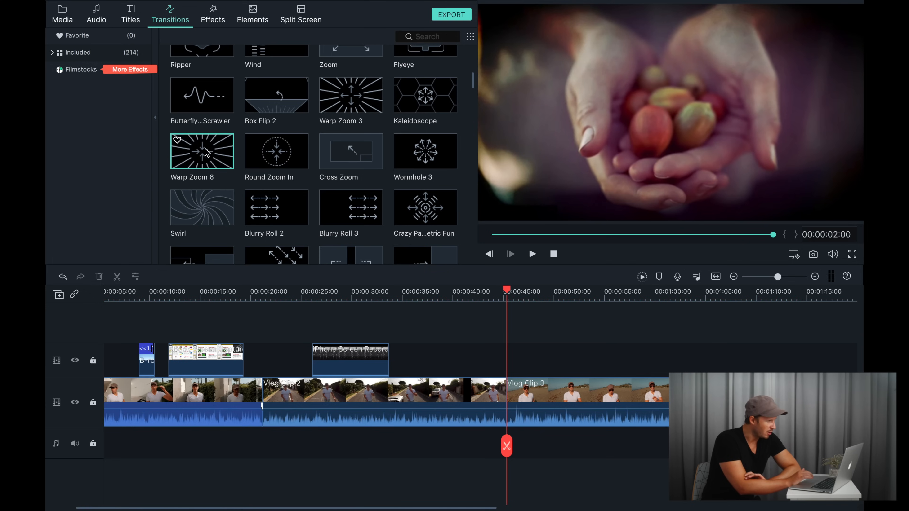
{"action": "left_click_drag", "start_coordinate": [496, 394], "coordinate": [496, 399]}
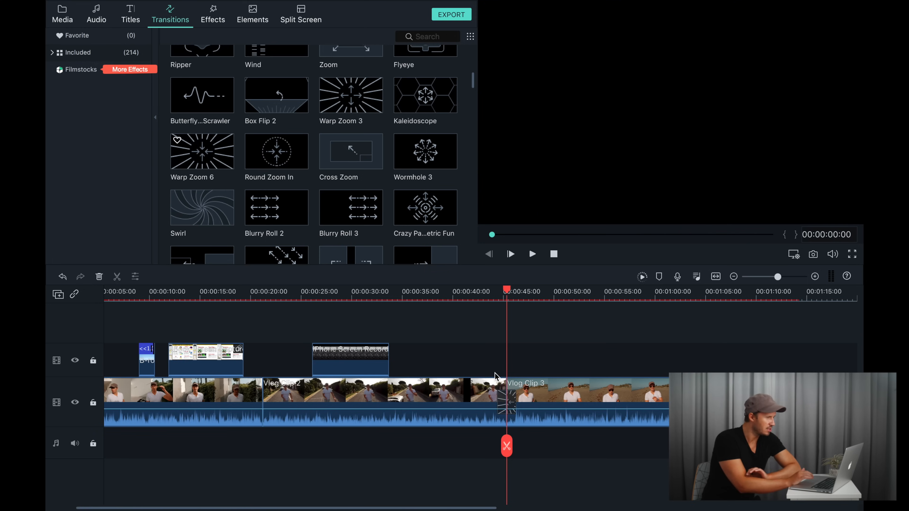
{"action": "left_click_drag", "start_coordinate": [509, 292], "coordinate": [496, 295]}
{"action": "key", "text": "space"}
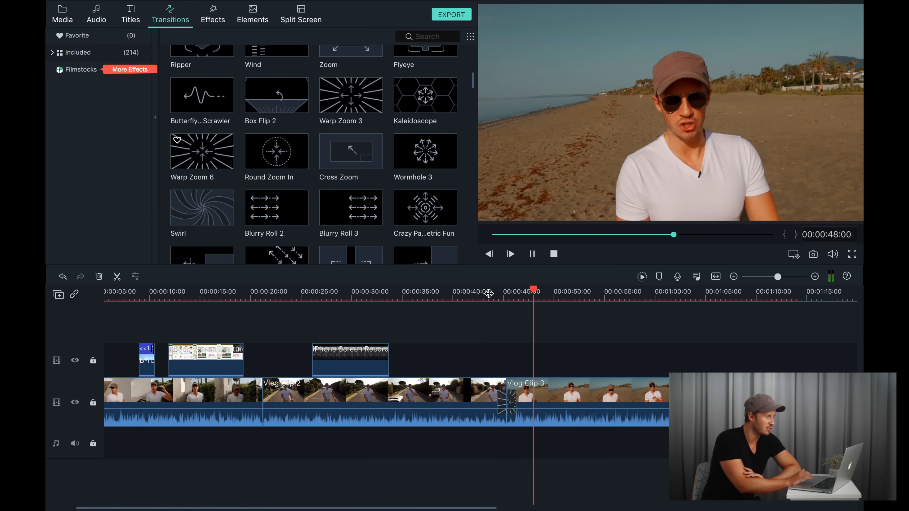
{"action": "left_click", "coordinate": [489, 293]}
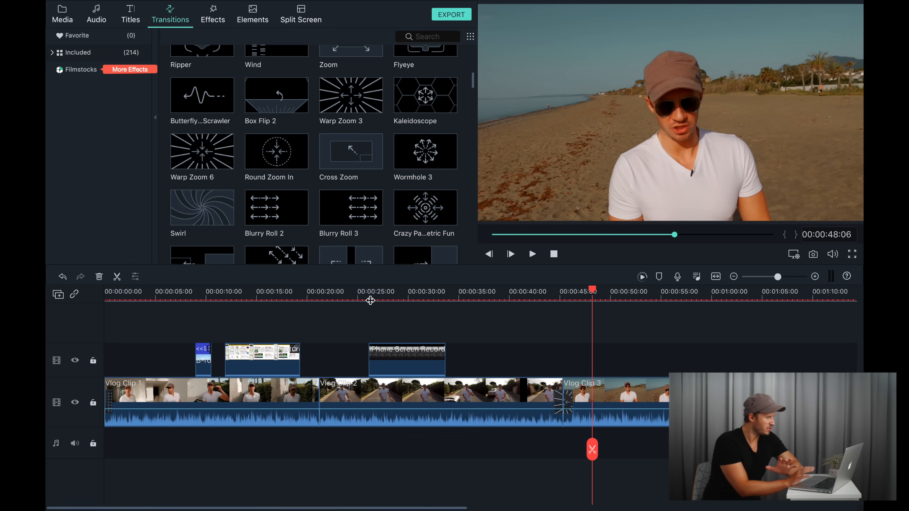
Step: Select the iPhone Screen Recording clip and place the playhead exactly at its start, at 00:00:26:04
{"action": "left_click", "coordinate": [370, 300]}
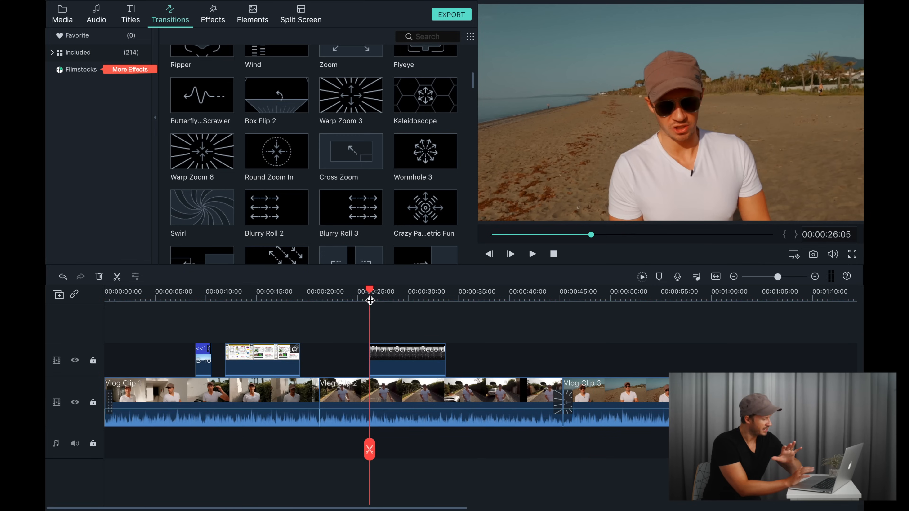
{"action": "key", "text": "super+equal"}
{"action": "key", "text": "super+equal"}
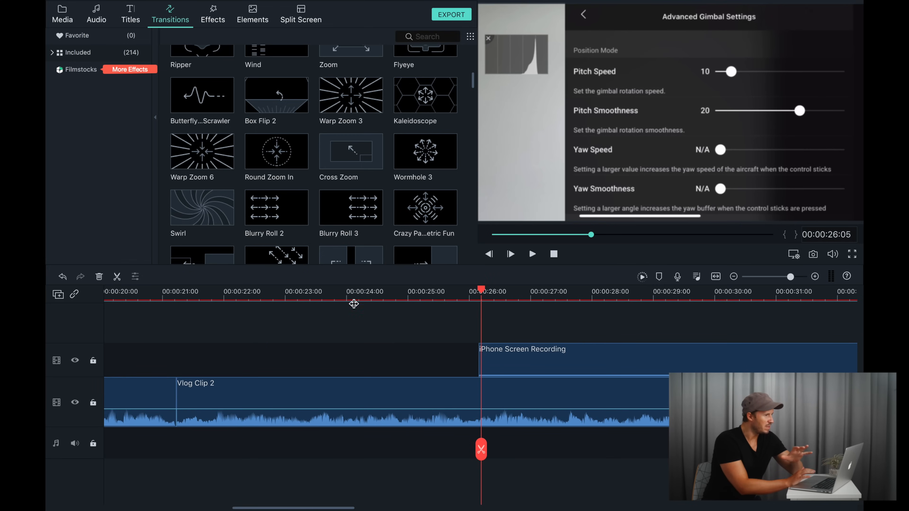
{"action": "scroll", "coordinate": [430, 355], "scroll_direction": "right", "scroll_amount": 5}
{"action": "left_click", "coordinate": [381, 353]}
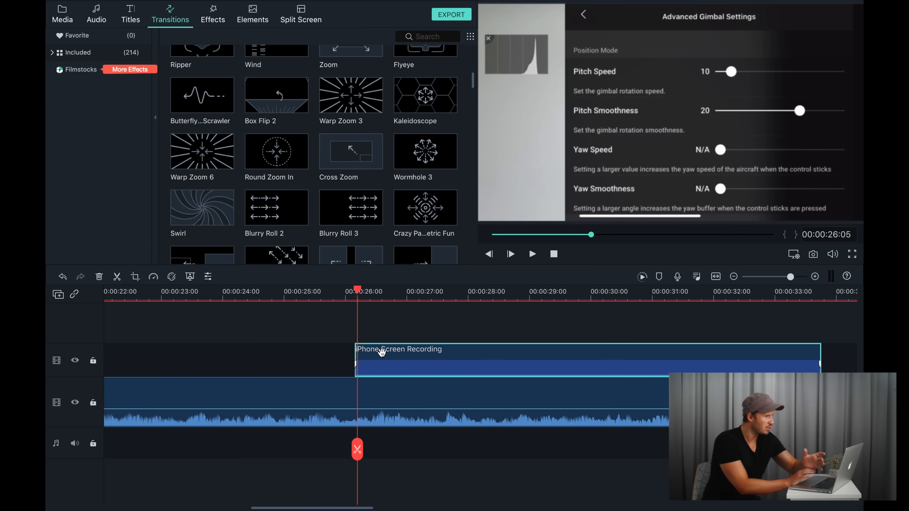
{"action": "key", "text": "Left"}
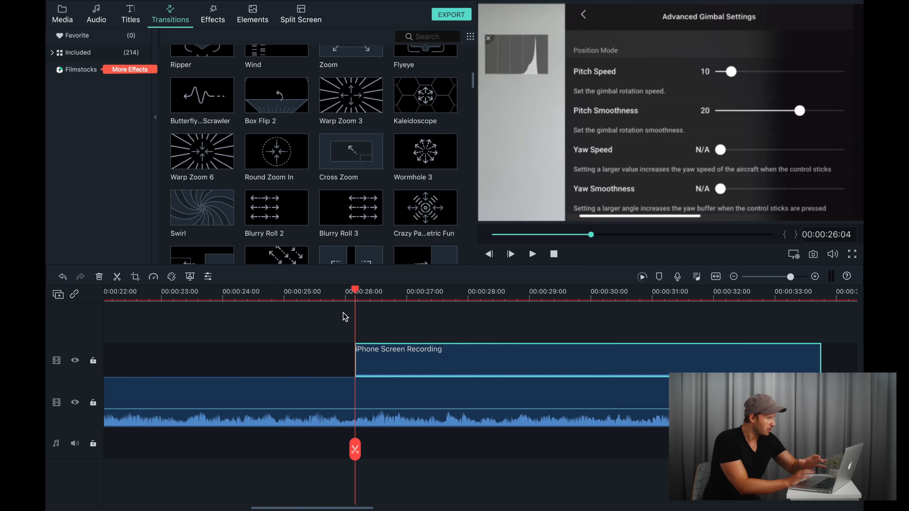
Step: Play back the cut into the iPhone Screen Recording and return the playhead to the start of that clip
{"action": "left_click", "coordinate": [329, 298]}
{"action": "key", "text": "space"}
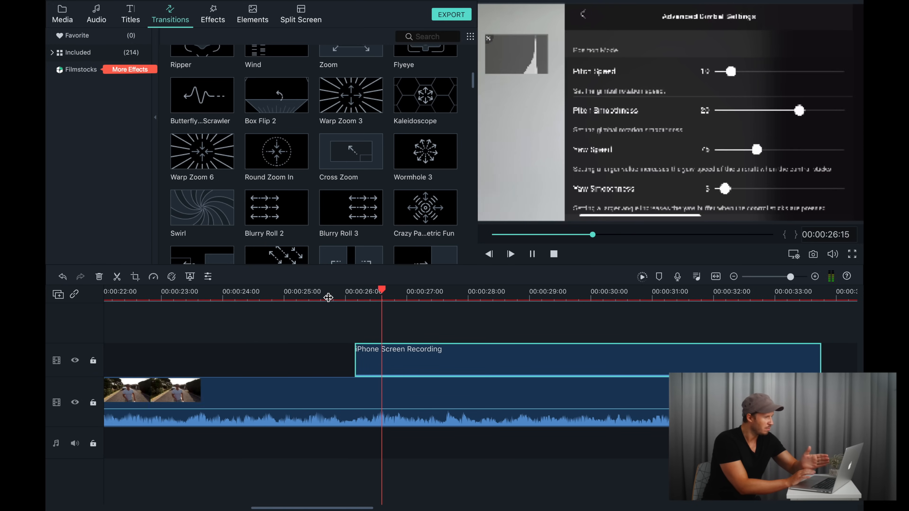
{"action": "key", "text": "space"}
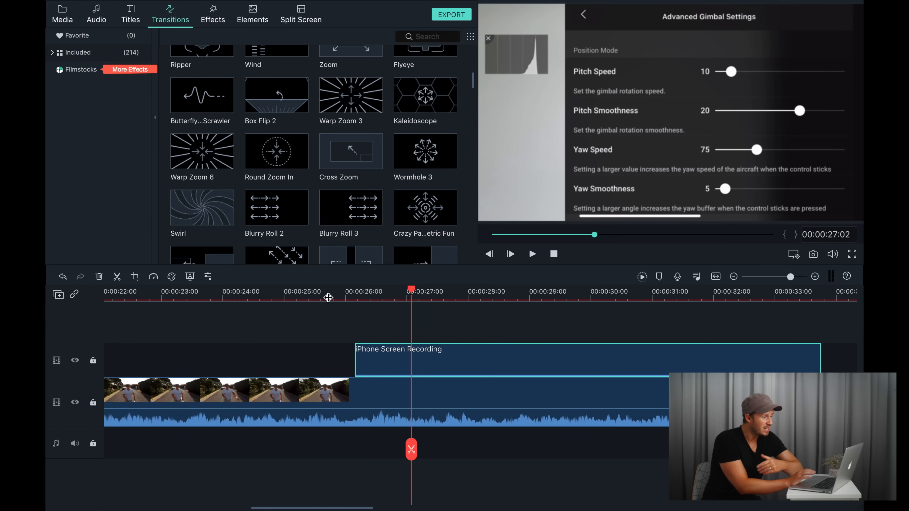
{"action": "key", "text": "Up"}
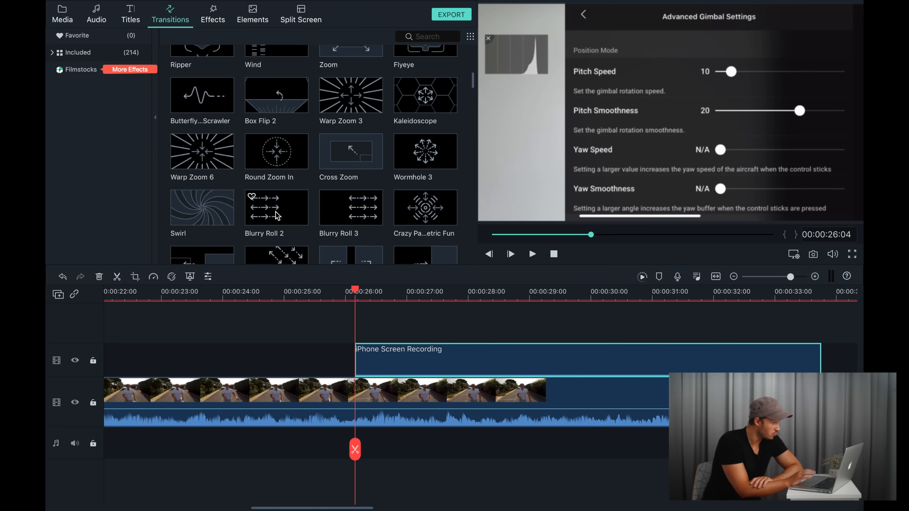
Step: Try the Swirl transition at the start of the iPhone Screen Recording clip, and delete it after playing it back
{"action": "scroll", "coordinate": [276, 216], "scroll_direction": "down", "scroll_amount": 3}
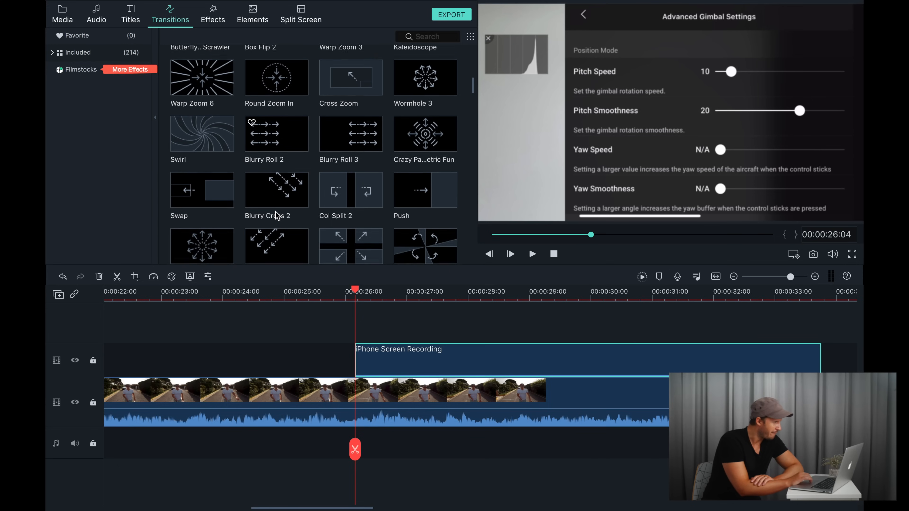
{"action": "scroll", "coordinate": [251, 187], "scroll_direction": "up", "scroll_amount": 1}
{"action": "left_click_drag", "start_coordinate": [201, 156], "coordinate": [362, 359]}
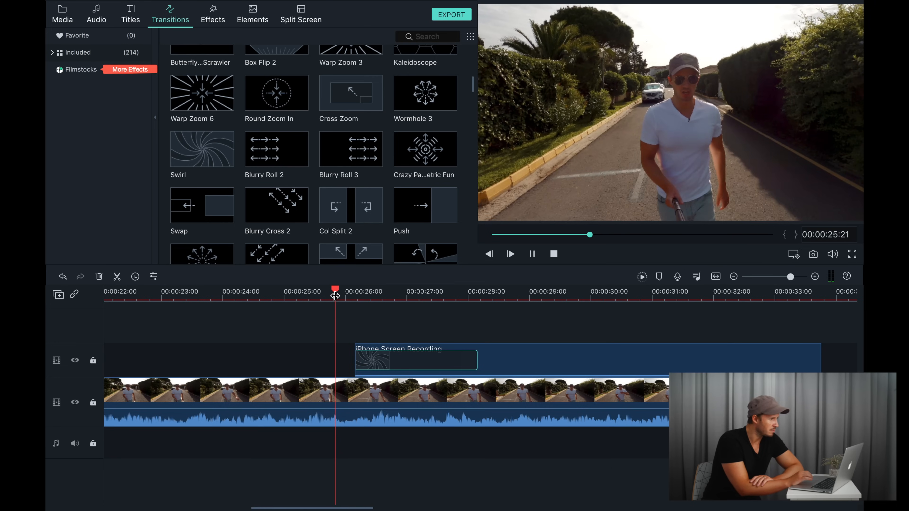
{"action": "key", "text": "space"}
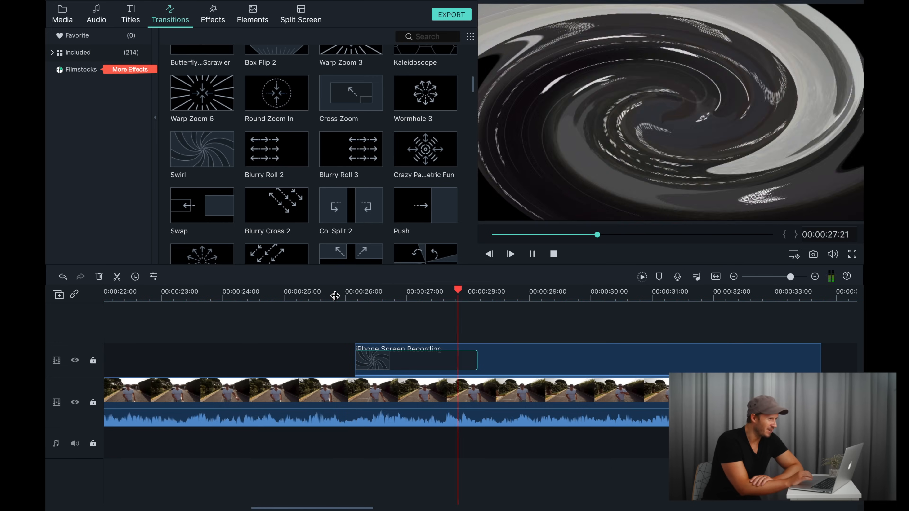
{"action": "key", "text": "space"}
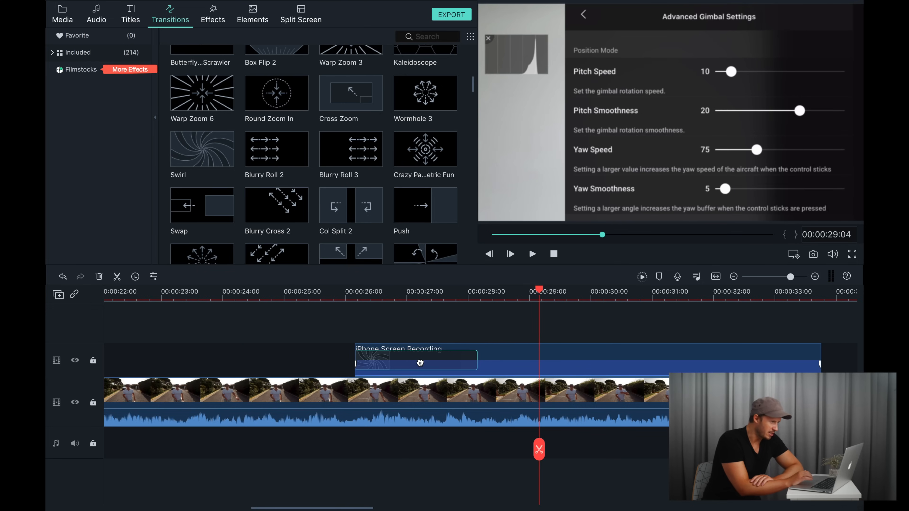
{"action": "key", "text": "Delete"}
Step: Place the Wind transition at the start of the iPhone Screen Recording clip and play it back
{"action": "left_click", "coordinate": [350, 295]}
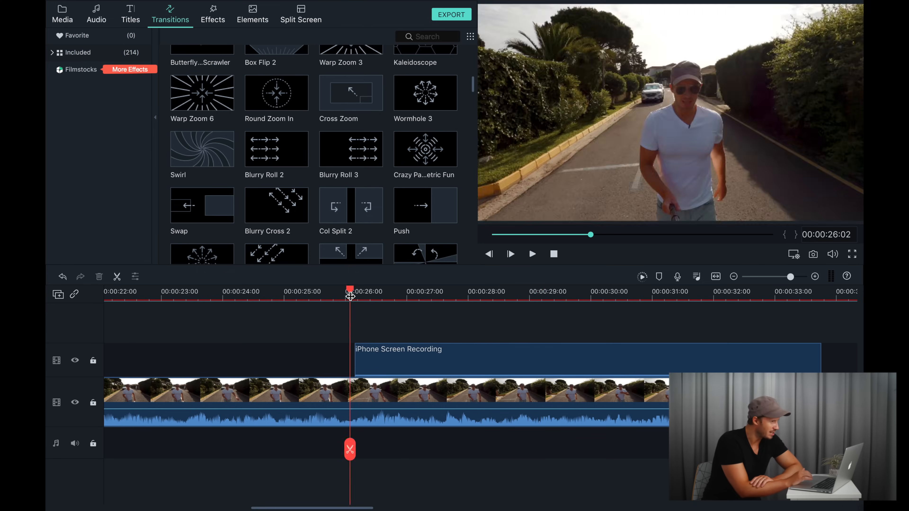
{"action": "scroll", "coordinate": [320, 166], "scroll_direction": "up", "scroll_amount": 3}
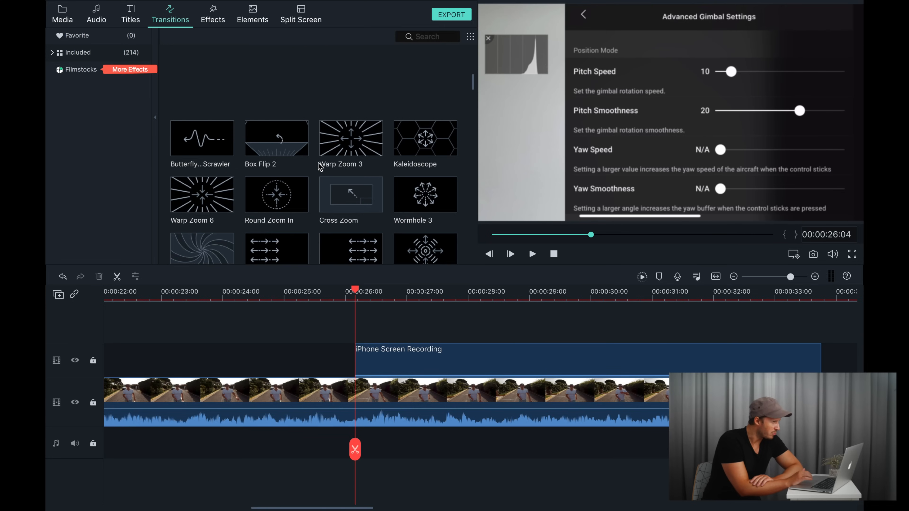
{"action": "scroll", "coordinate": [320, 166], "scroll_direction": "up", "scroll_amount": 2}
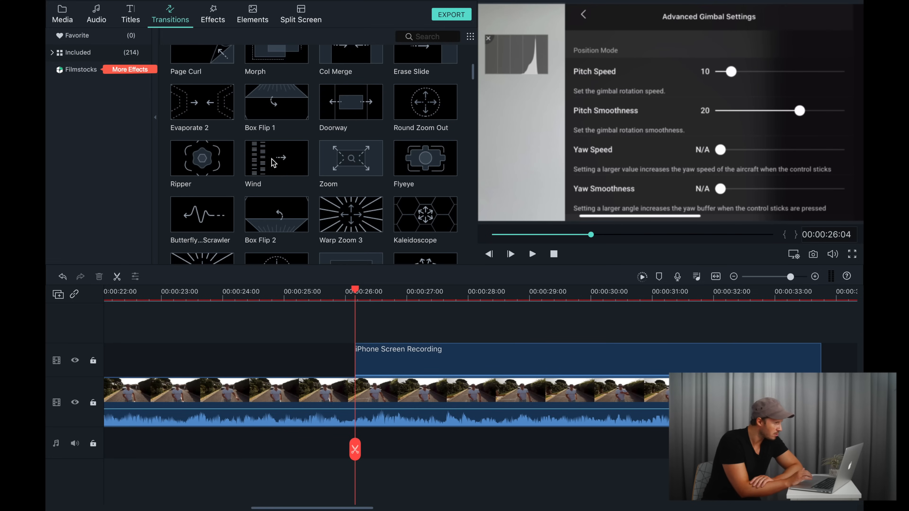
{"action": "left_click_drag", "start_coordinate": [261, 163], "coordinate": [351, 335]}
{"action": "left_click", "coordinate": [342, 293]}
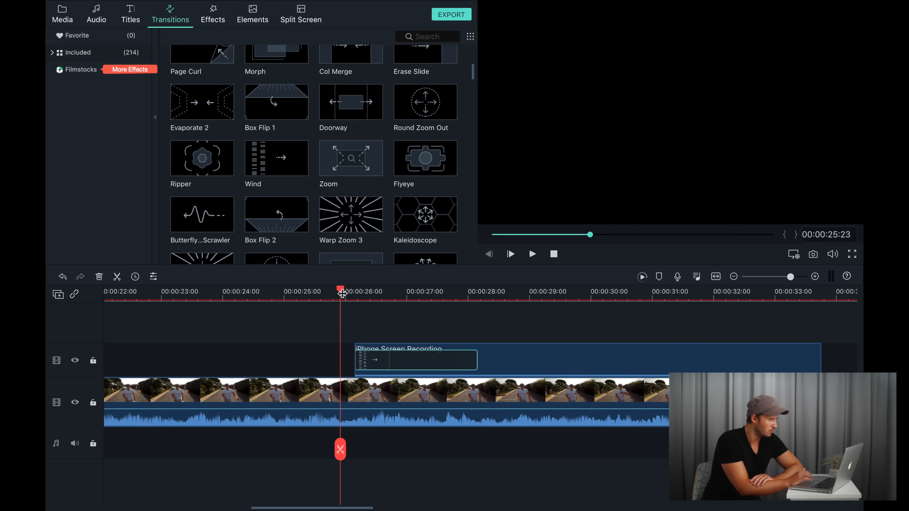
{"action": "key", "text": "space"}
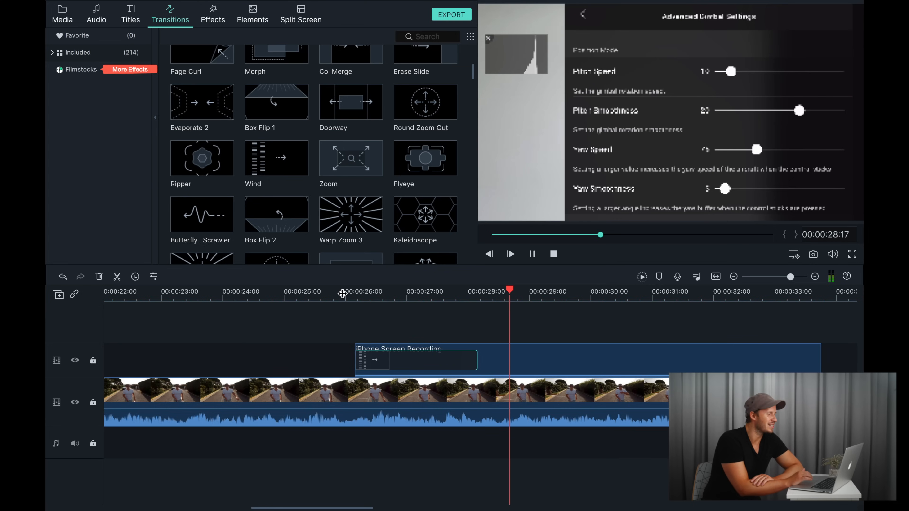
{"action": "key", "text": "space"}
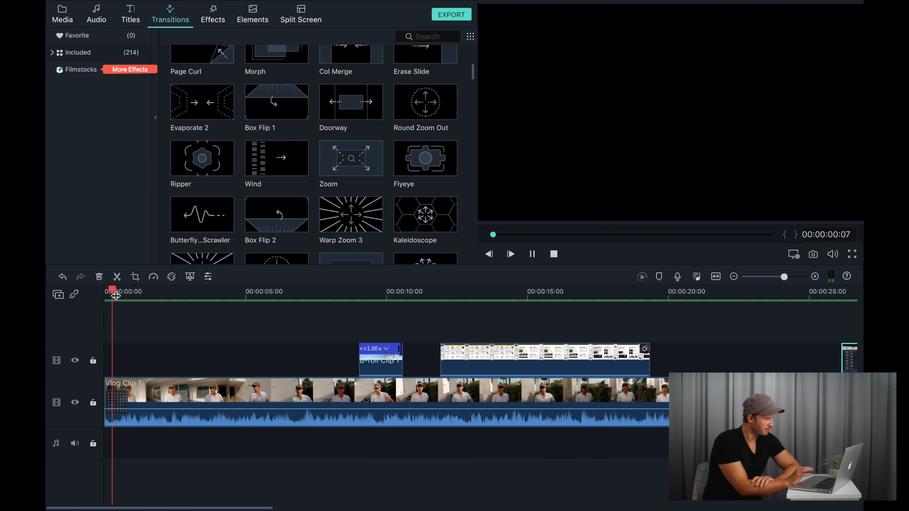
Step: Download the Lower Third 10 title and place it above Vlog Clip 1, about one second into the timeline
{"action": "key", "text": "space"}
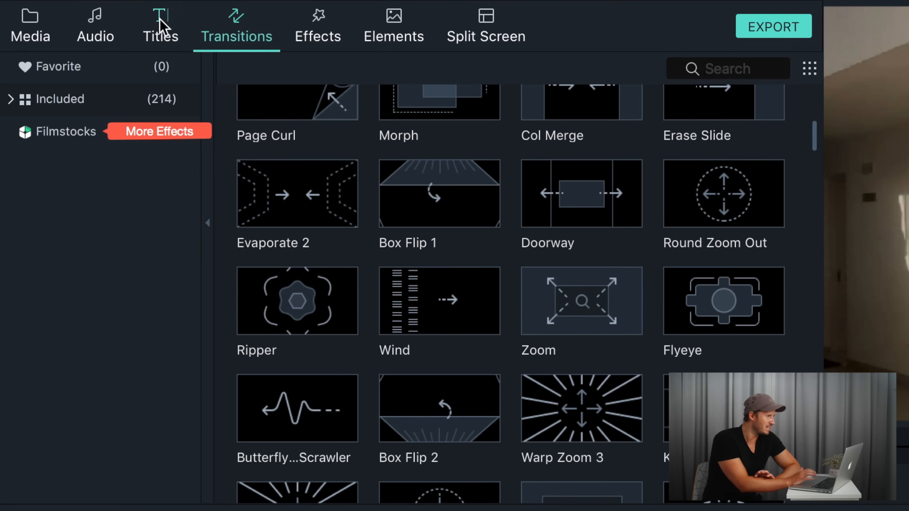
{"action": "left_click", "coordinate": [128, 18]}
{"action": "left_click", "coordinate": [541, 255]}
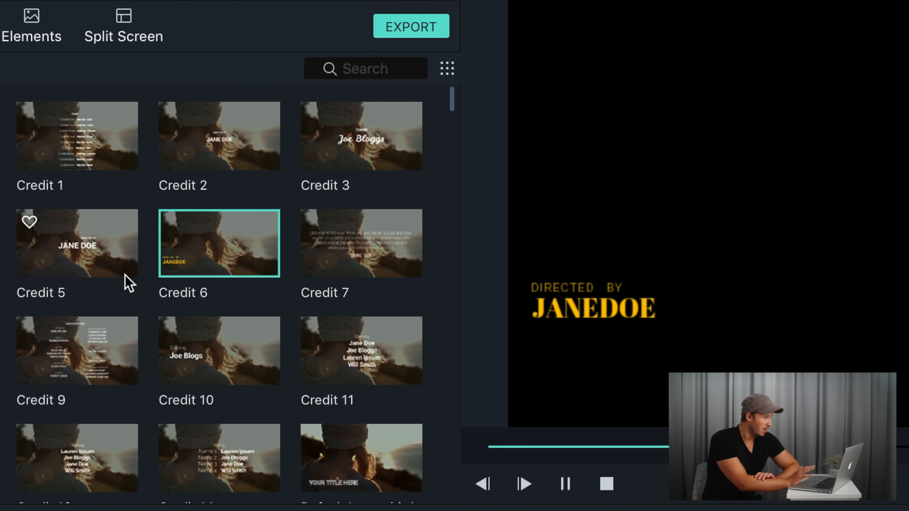
{"action": "scroll", "coordinate": [116, 380], "scroll_direction": "down", "scroll_amount": 10}
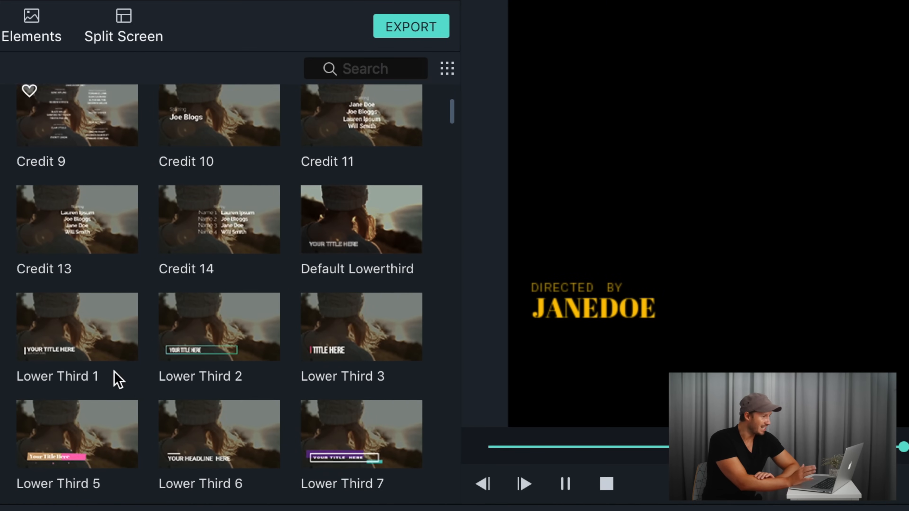
{"action": "scroll", "coordinate": [77, 361], "scroll_direction": "down", "scroll_amount": 3}
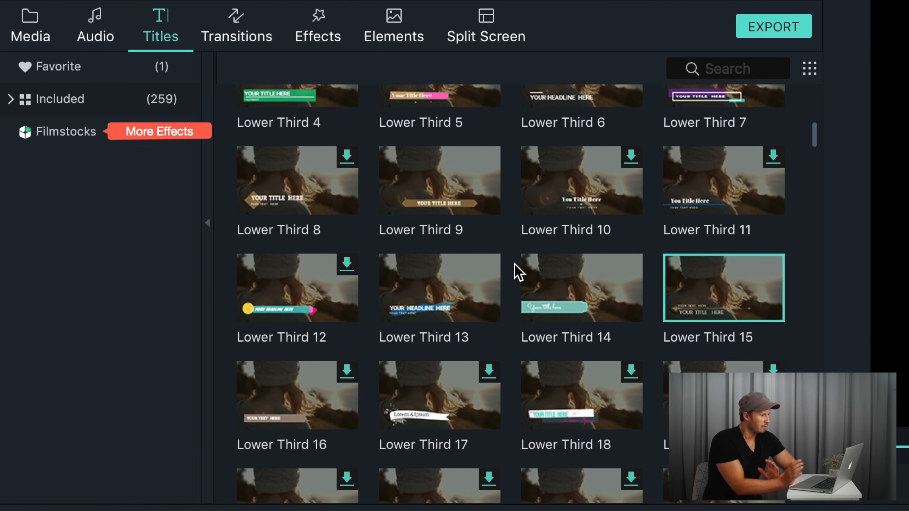
{"action": "scroll", "coordinate": [515, 264], "scroll_direction": "up", "scroll_amount": 3}
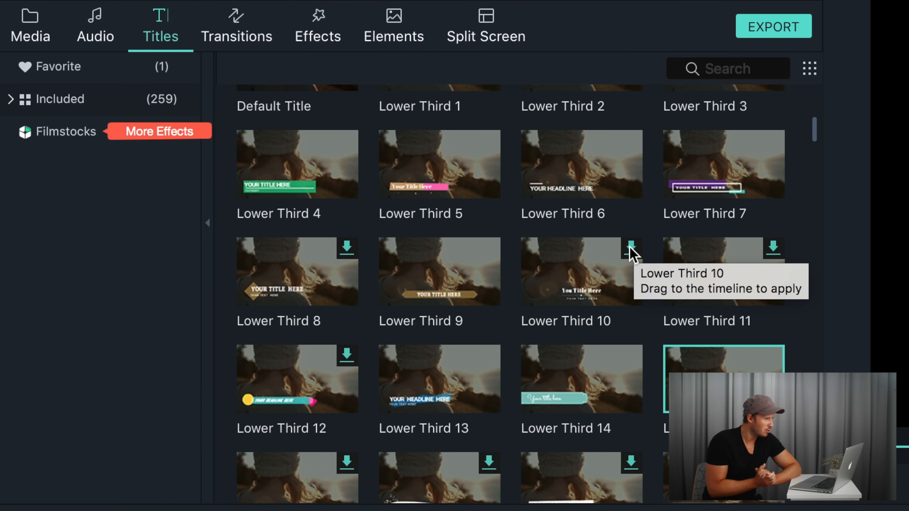
{"action": "left_click", "coordinate": [599, 271]}
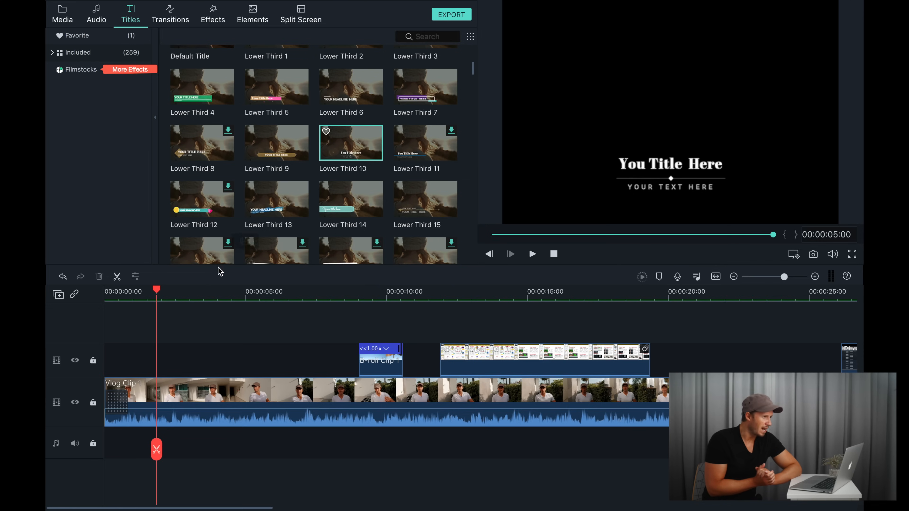
{"action": "left_click_drag", "start_coordinate": [219, 271], "coordinate": [142, 360]}
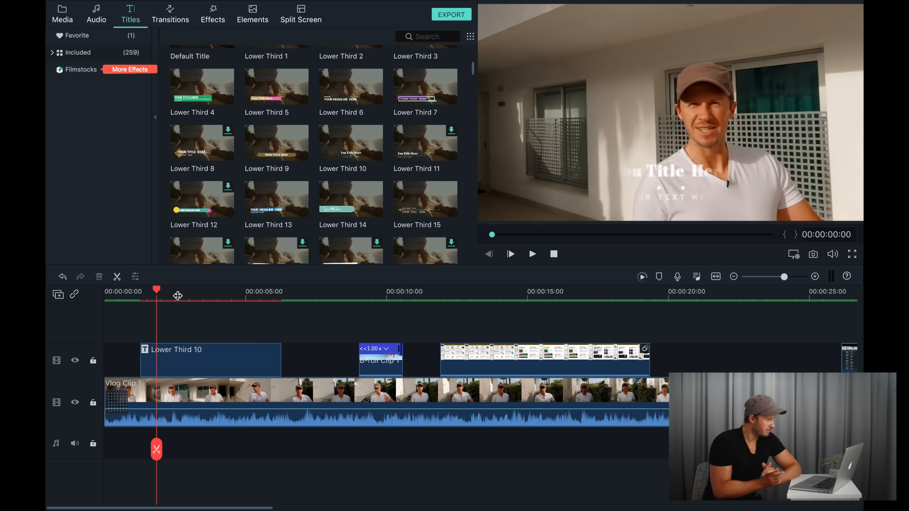
Step: Replace the Lower Third 10 title line with the presenter's full name and its second line with DRONE FILM GUIDE
{"action": "left_click", "coordinate": [165, 360]}
{"action": "double_click", "coordinate": [165, 360]}
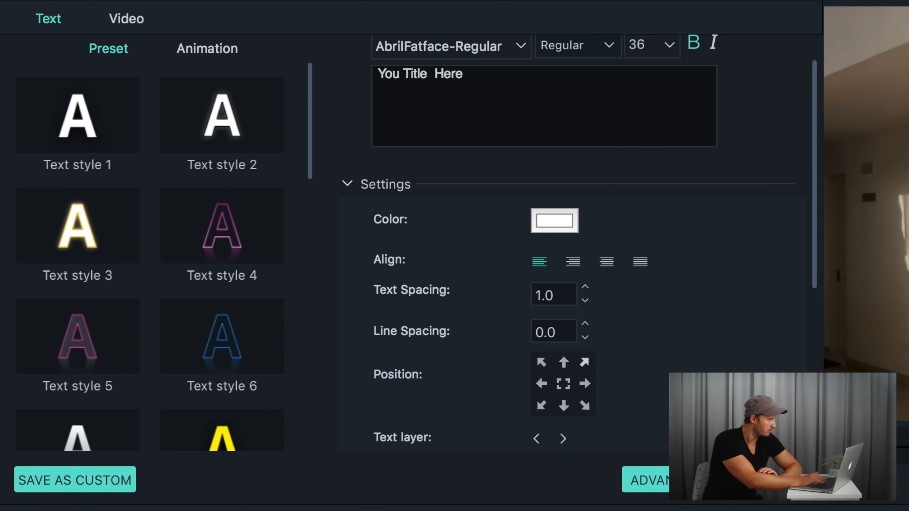
{"action": "triple_click", "coordinate": [489, 73]}
{"action": "type", "text": "Stewaw"}
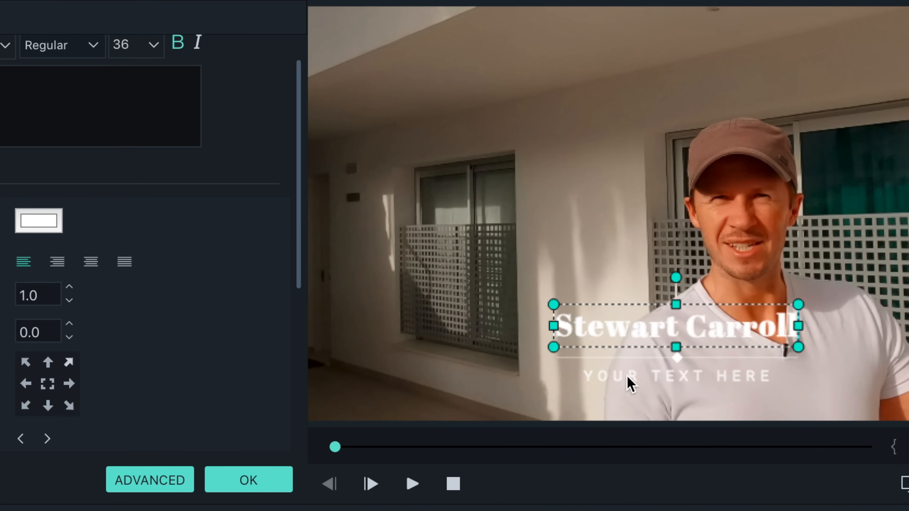
{"action": "left_click", "coordinate": [629, 379]}
{"action": "key", "text": "ctrl+a"}
{"action": "type", "text": "DRONE FILM GUIDE"}
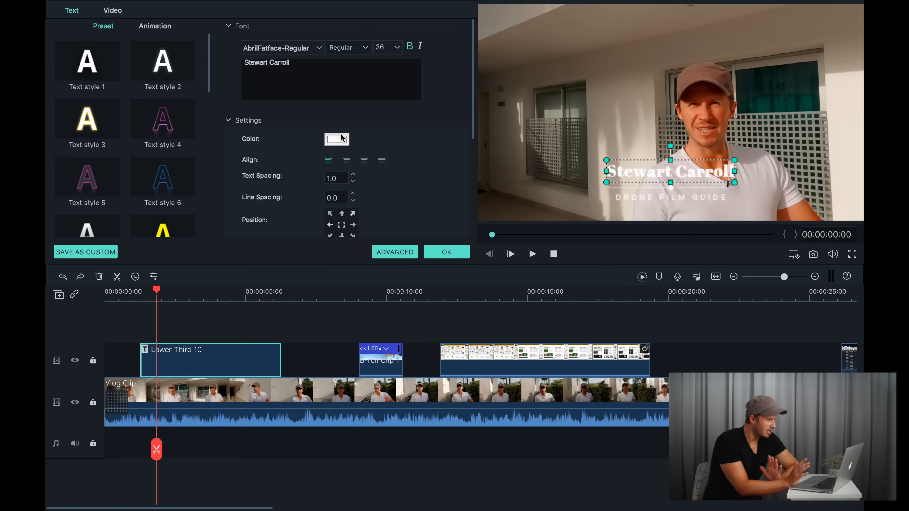
Step: Change the text color of both Lower Third 10 lines to black and confirm the title settings
{"action": "left_click", "coordinate": [338, 140]}
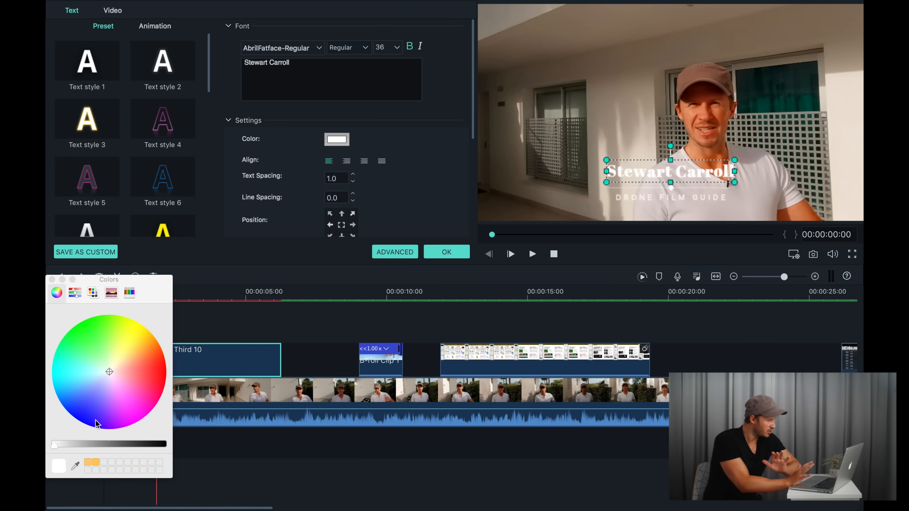
{"action": "left_click_drag", "start_coordinate": [55, 445], "coordinate": [204, 443]}
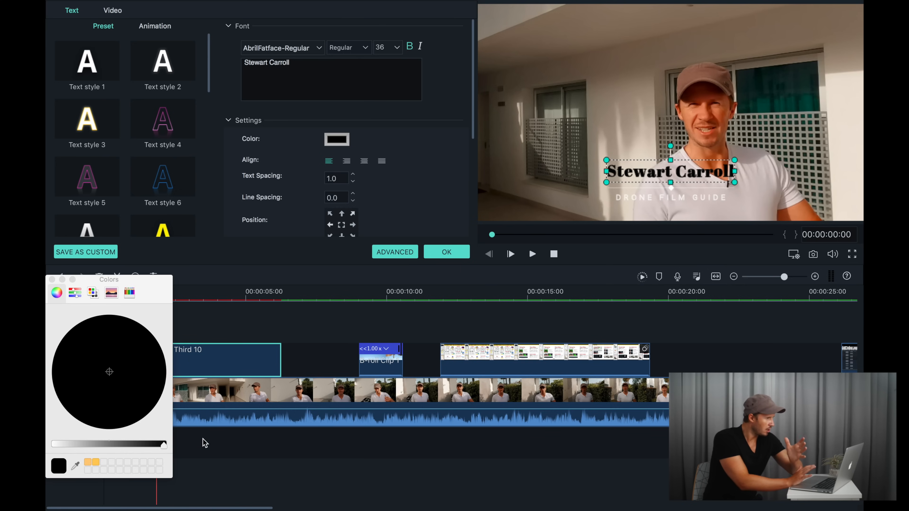
{"action": "left_click", "coordinate": [668, 205]}
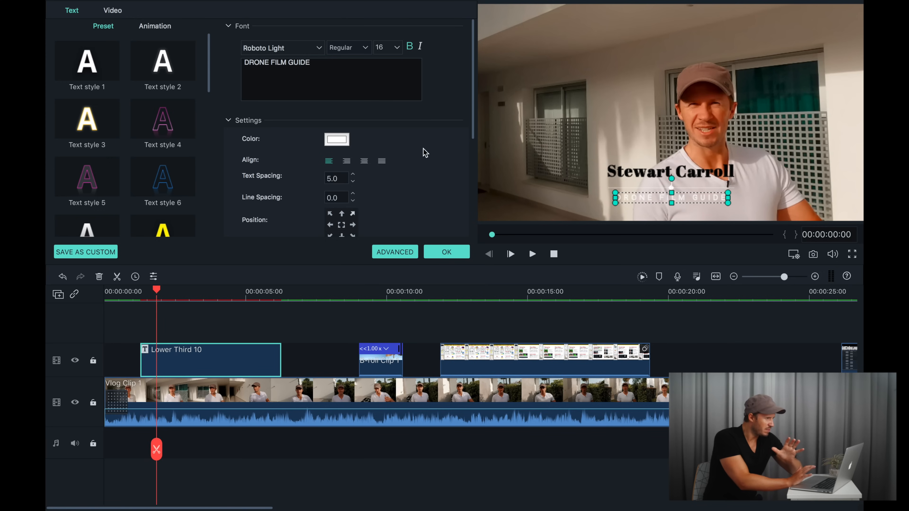
{"action": "left_click", "coordinate": [336, 139]}
{"action": "left_click_drag", "start_coordinate": [55, 444], "coordinate": [241, 447]}
{"action": "left_click", "coordinate": [51, 280]}
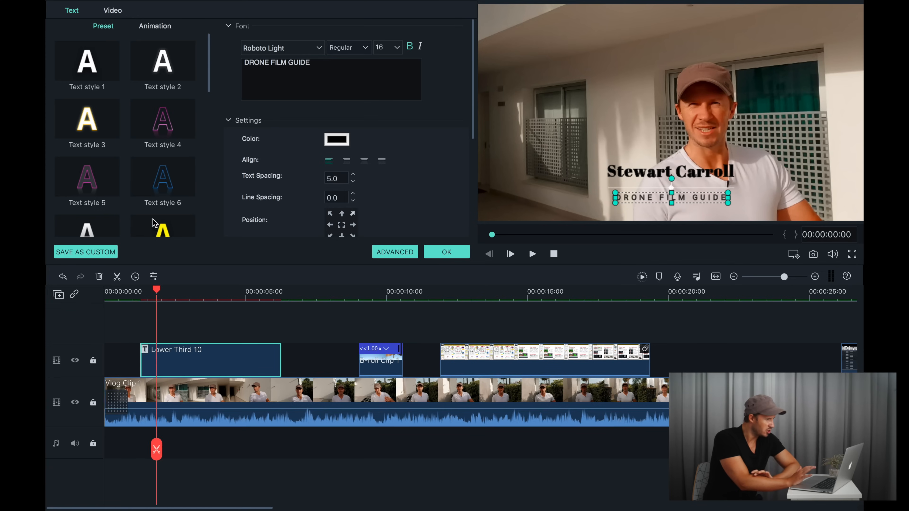
{"action": "left_click", "coordinate": [445, 252]}
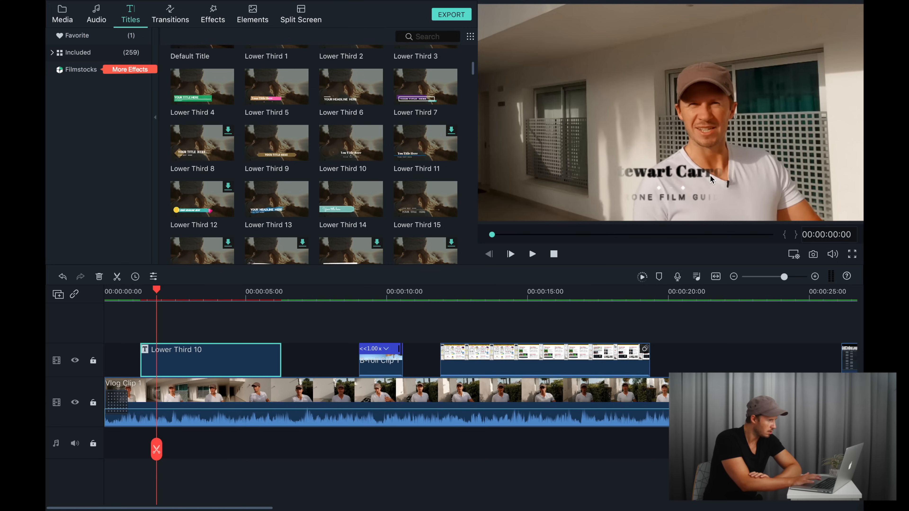
Step: Play back the opening of the vlog from just before Lower Third 10 to check the title animation
{"action": "left_click", "coordinate": [137, 301]}
{"action": "key", "text": "space"}
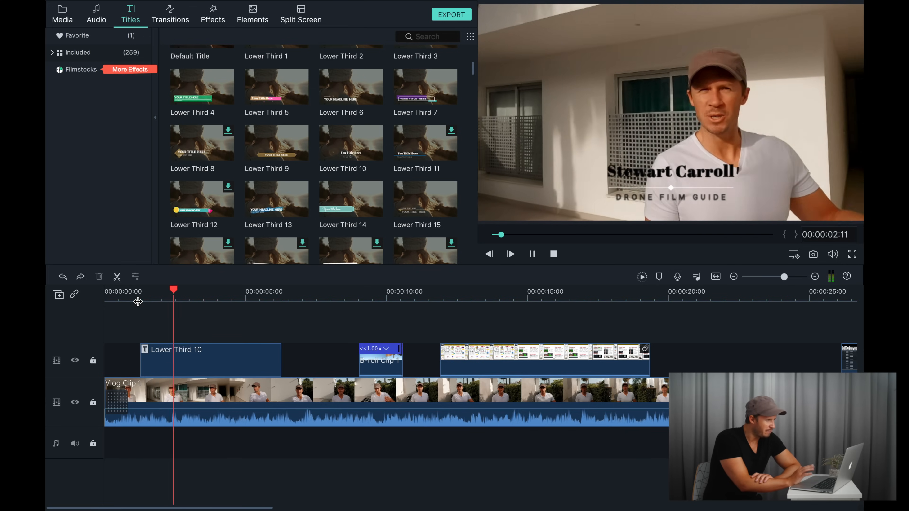
{"action": "key", "text": "space"}
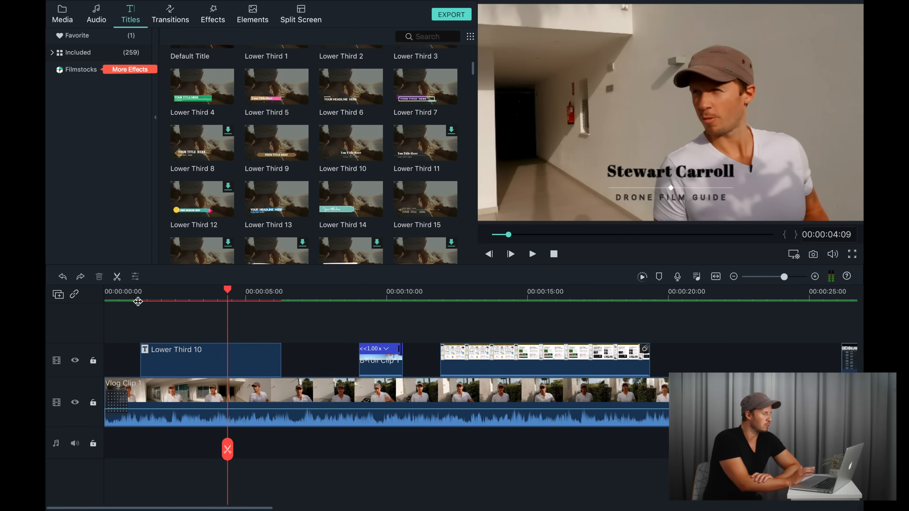
Step: Reopen the Lower Third 10 title, review its transform and compositing settings, and open the advanced text editor
{"action": "double_click", "coordinate": [231, 366]}
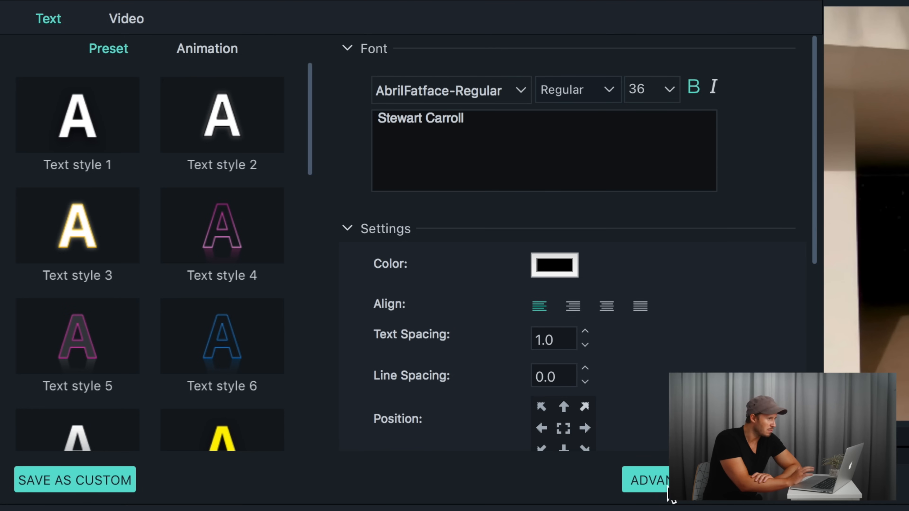
{"action": "scroll", "coordinate": [648, 374], "scroll_direction": "down", "scroll_amount": 10}
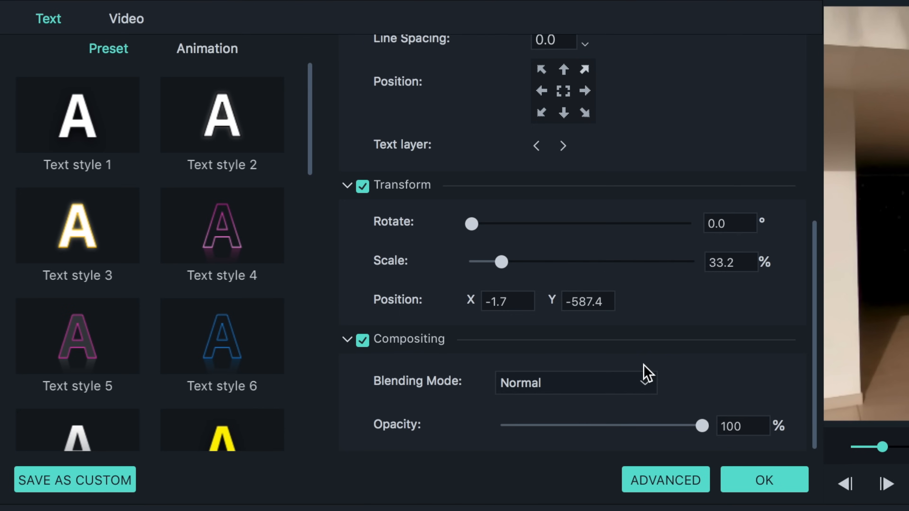
{"action": "left_click", "coordinate": [668, 478]}
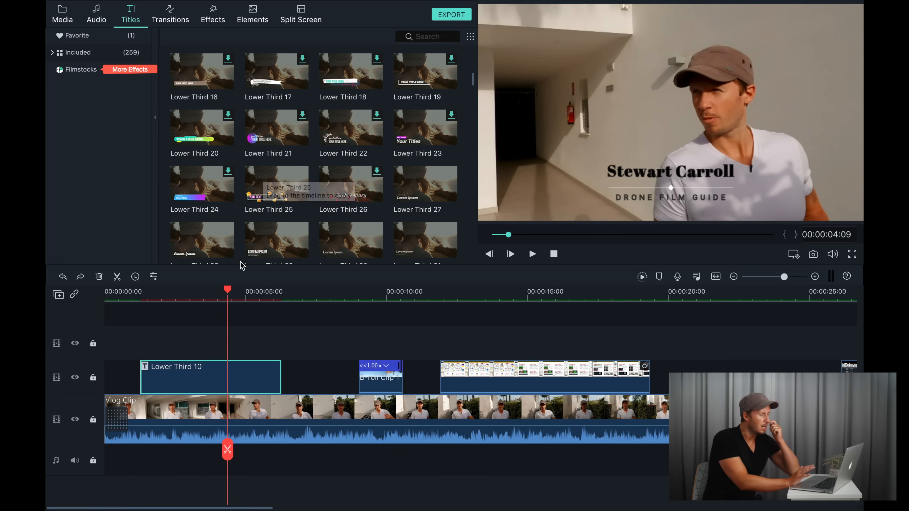
Step: Place the Lower Third 25 title directly above Lower Third 10, aligned with its start, and move the playhead to 00:00:03:10
{"action": "left_click", "coordinate": [276, 182]}
{"action": "left_click_drag", "start_coordinate": [274, 184], "coordinate": [143, 336]}
{"action": "left_click", "coordinate": [201, 300]}
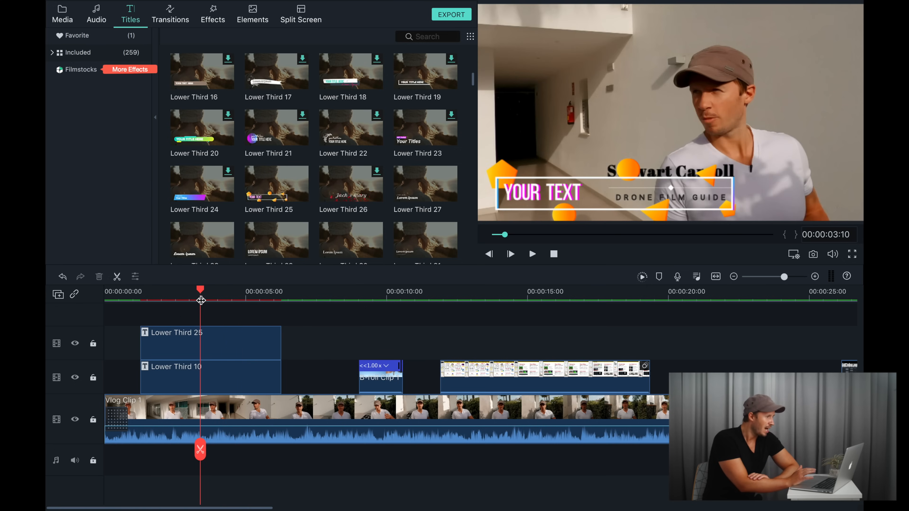
Step: Hide the track containing Lower Third 10 and select the Lower Third 25 title above it
{"action": "left_click", "coordinate": [178, 382]}
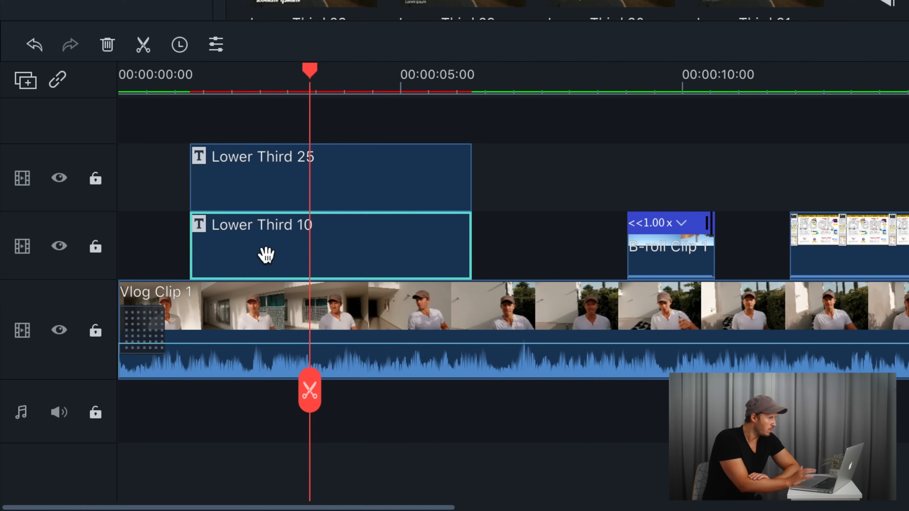
{"action": "left_click", "coordinate": [58, 247]}
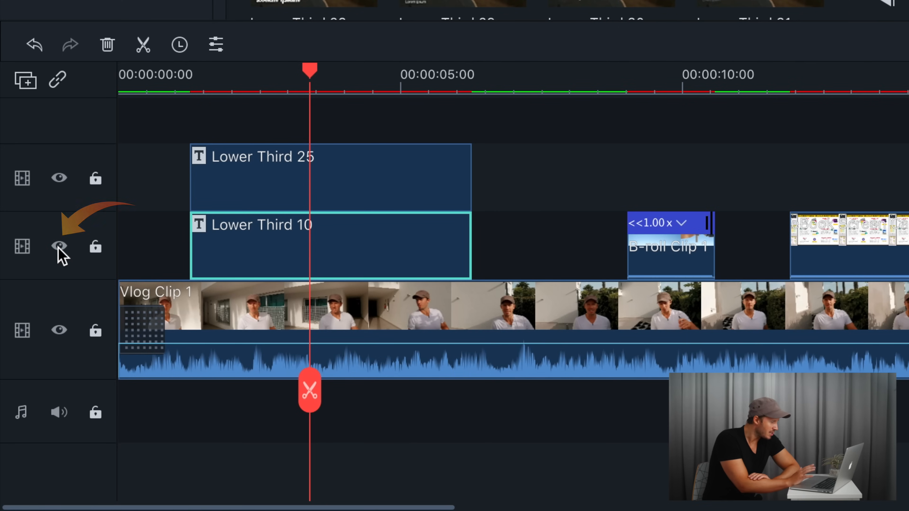
{"action": "left_click", "coordinate": [59, 247]}
{"action": "left_click", "coordinate": [59, 247]}
{"action": "left_click", "coordinate": [59, 247]}
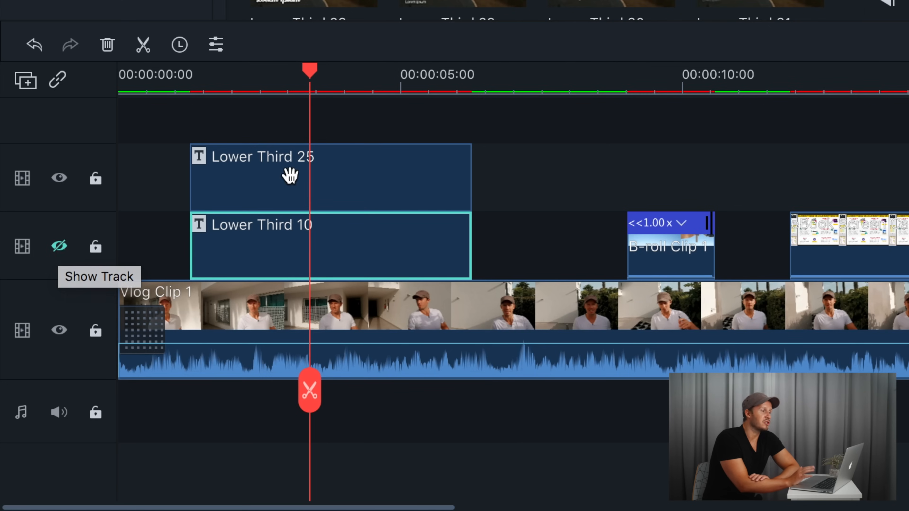
{"action": "left_click", "coordinate": [302, 185]}
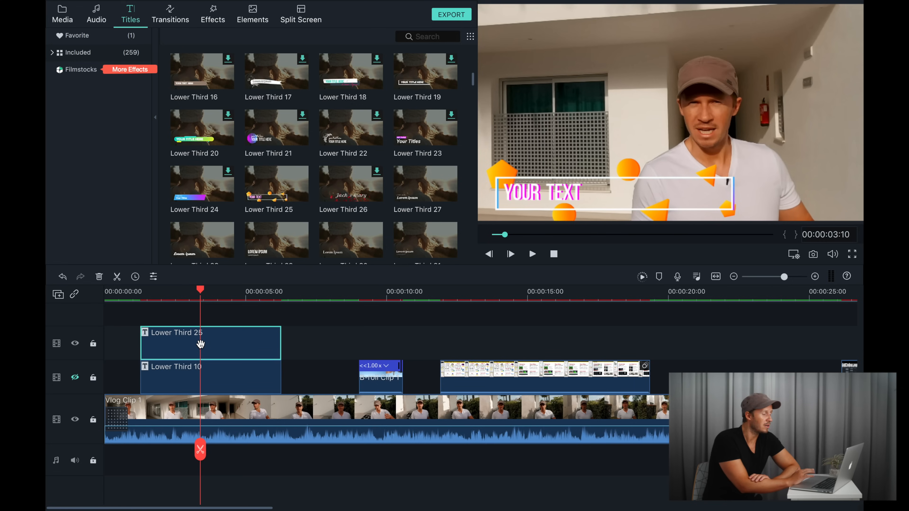
Step: Replace the Lower Third 25 placeholder text with the presenter's full name and shift it horizontally to centre it inside the white frame
{"action": "double_click", "coordinate": [200, 344]}
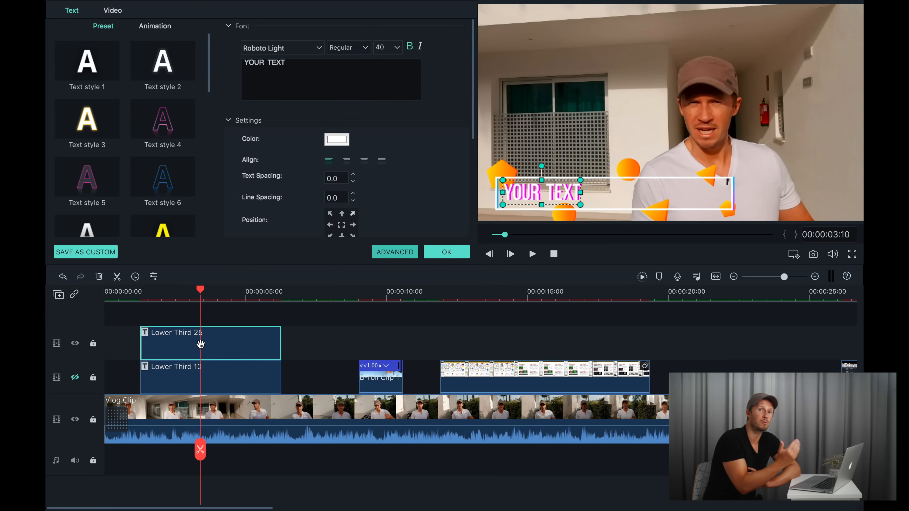
{"action": "triple_click", "coordinate": [299, 66]}
{"action": "type", "text": "STEWART CARROLL"}
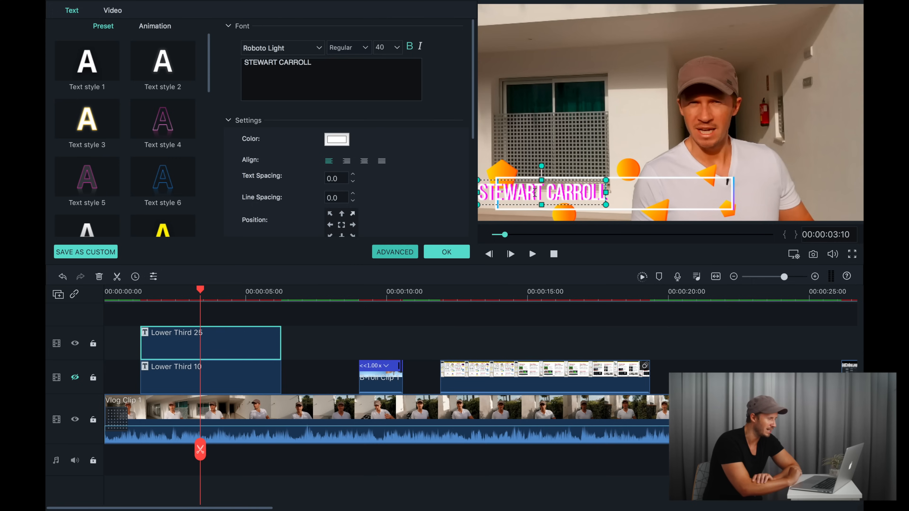
{"action": "scroll", "coordinate": [344, 144], "scroll_direction": "down", "scroll_amount": 5}
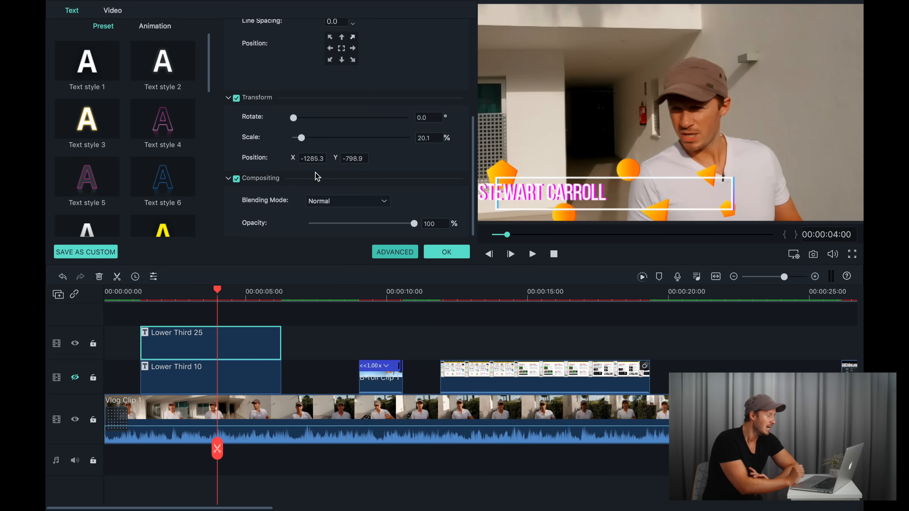
{"action": "left_click_drag", "start_coordinate": [313, 159], "coordinate": [361, 153]}
{"action": "left_click", "coordinate": [447, 252]}
Step: Play back the vlog from the start of Lower Third 25 to check the title animation
{"action": "left_click", "coordinate": [138, 297]}
{"action": "key", "text": "space"}
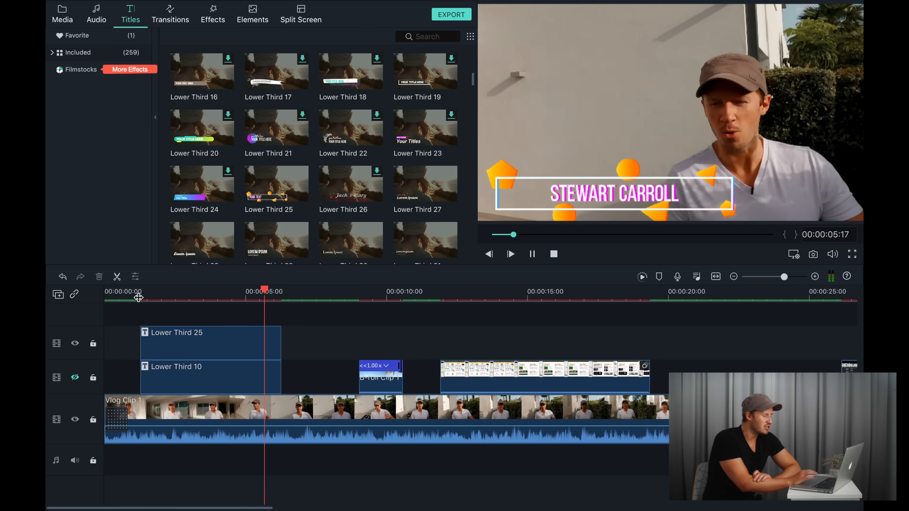
{"action": "key", "text": "space"}
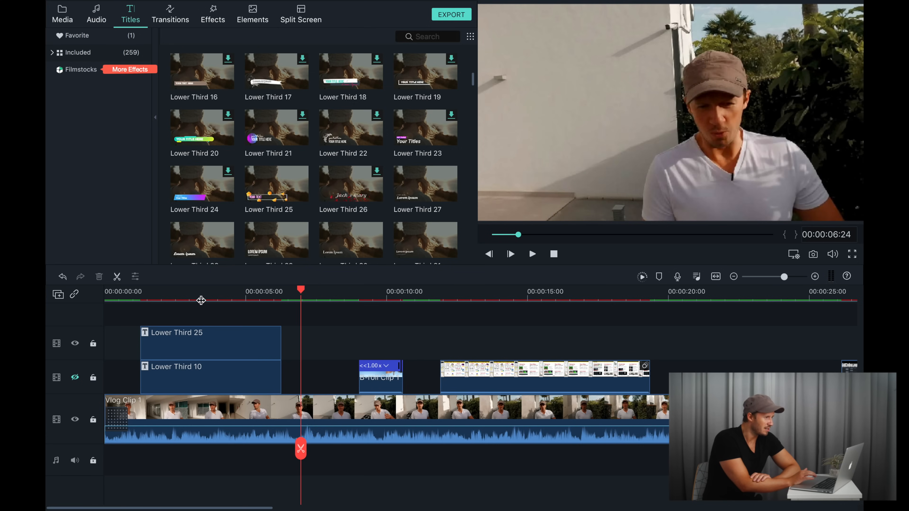
{"action": "left_click", "coordinate": [208, 296]}
Step: Unhide the B-roll track, remove Lower Third 10, and move Lower Third 25 down into its place
{"action": "left_click", "coordinate": [193, 377]}
{"action": "left_click", "coordinate": [75, 379]}
{"action": "left_click", "coordinate": [75, 379]}
{"action": "mouse_move", "coordinate": [203, 380]}
{"action": "left_mouse_down"}
{"action": "mouse_move", "coordinate": [199, 351]}
{"action": "mouse_move", "coordinate": [201, 377]}
{"action": "left_mouse_up"}
{"action": "left_click", "coordinate": [136, 296]}
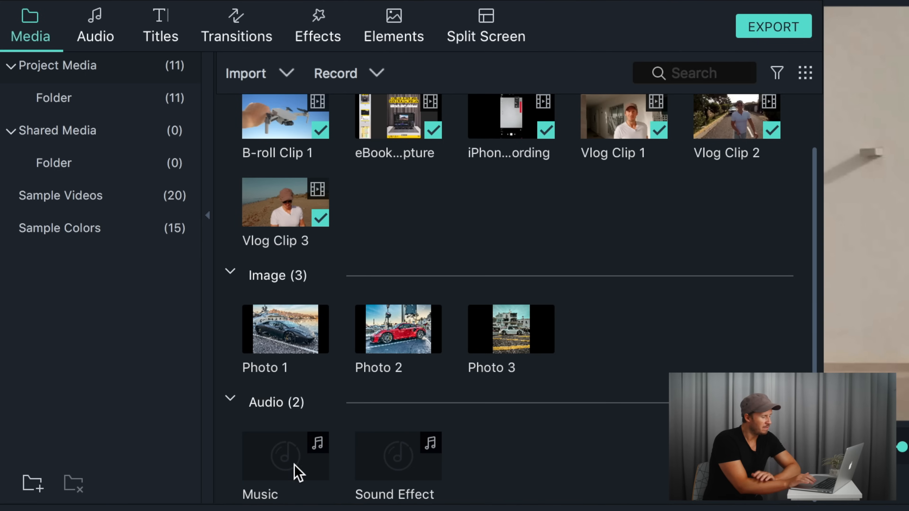
Step: Add the Music clip to the audio track beneath Vlog Clip 1, starting at 00:00:00:00
{"action": "left_click", "coordinate": [261, 455]}
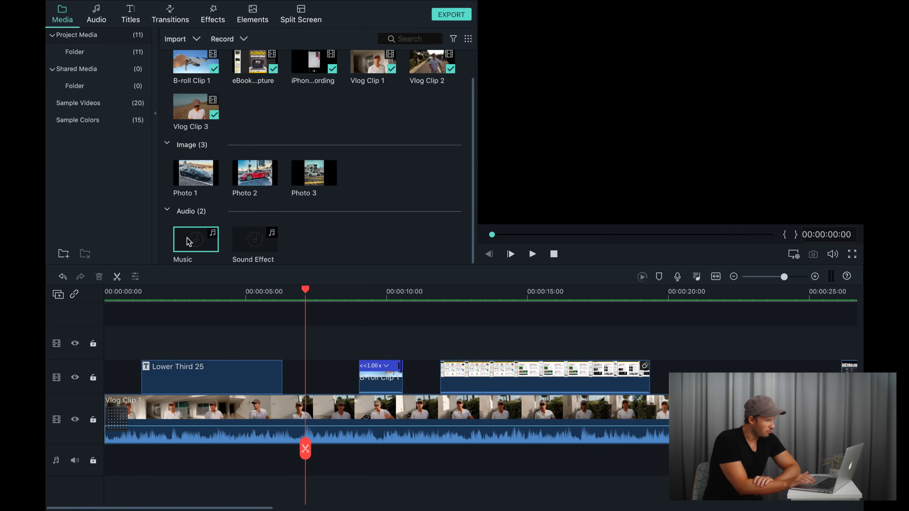
{"action": "left_click_drag", "start_coordinate": [268, 455], "coordinate": [116, 510]}
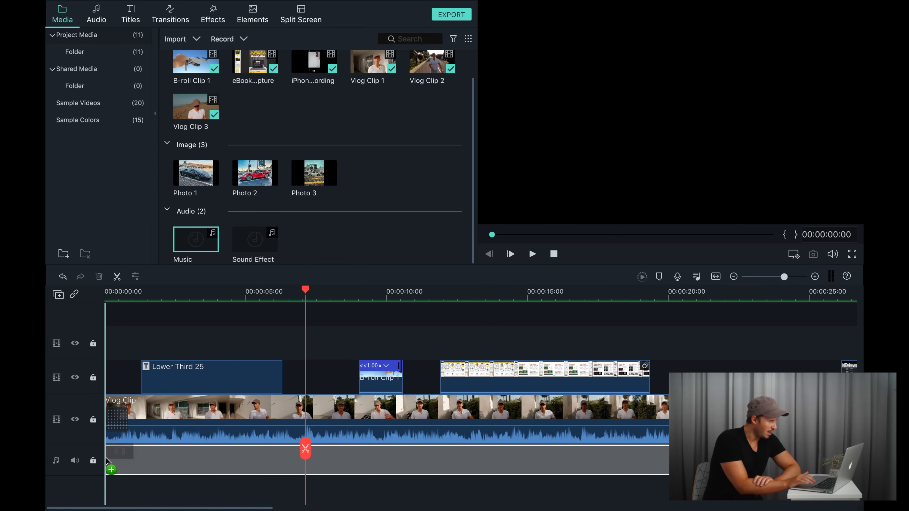
{"action": "left_click_drag", "start_coordinate": [86, 462], "coordinate": [61, 464]}
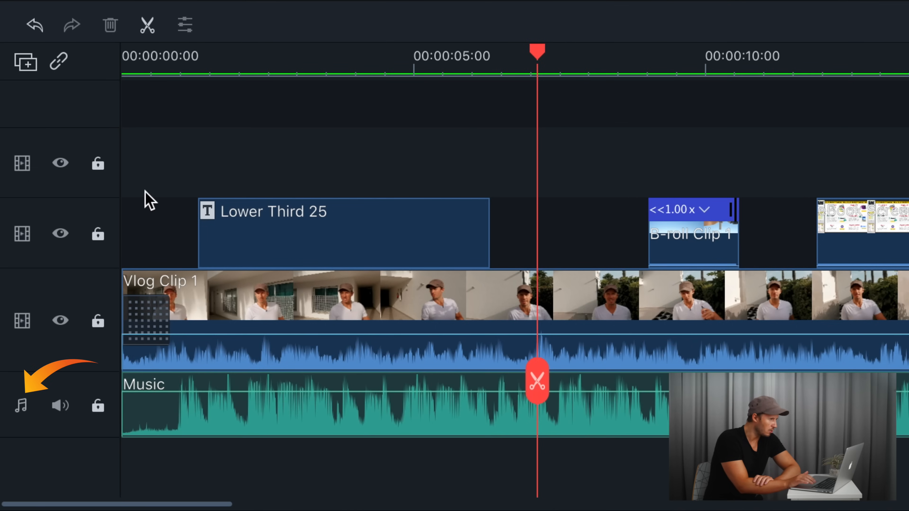
Step: Play the vlog from the beginning to hear the music against the voice
{"action": "left_click_drag", "start_coordinate": [533, 62], "coordinate": [99, 74]}
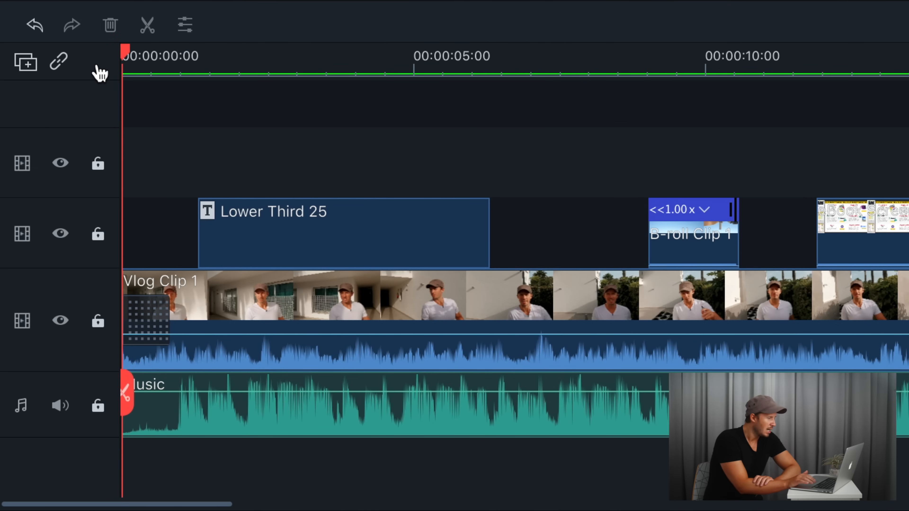
{"action": "key", "text": "space"}
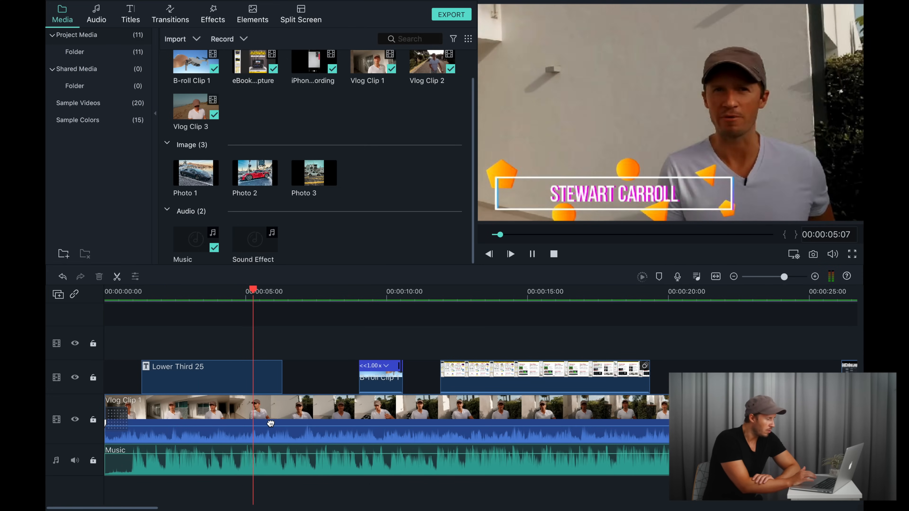
{"action": "key", "text": "space"}
Step: Lower the volume of the Music clip on the timeline to about -20.7 dB
{"action": "left_click", "coordinate": [235, 468]}
{"action": "left_click_drag", "start_coordinate": [399, 407], "coordinate": [395, 436]}
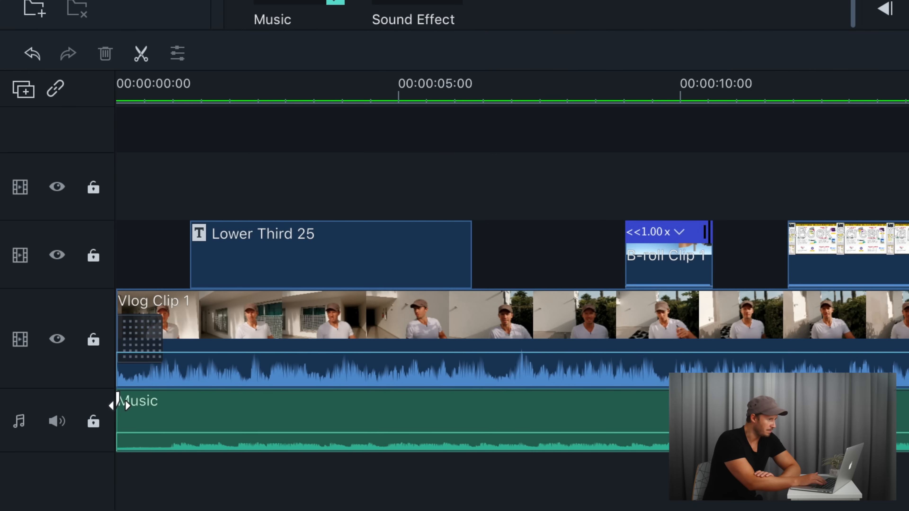
{"action": "mouse_move", "coordinate": [118, 403]}
{"action": "left_mouse_down"}
{"action": "mouse_move", "coordinate": [446, 401]}
{"action": "mouse_move", "coordinate": [209, 426]}
{"action": "mouse_move", "coordinate": [505, 416]}
{"action": "mouse_move", "coordinate": [118, 419]}
{"action": "left_mouse_up"}
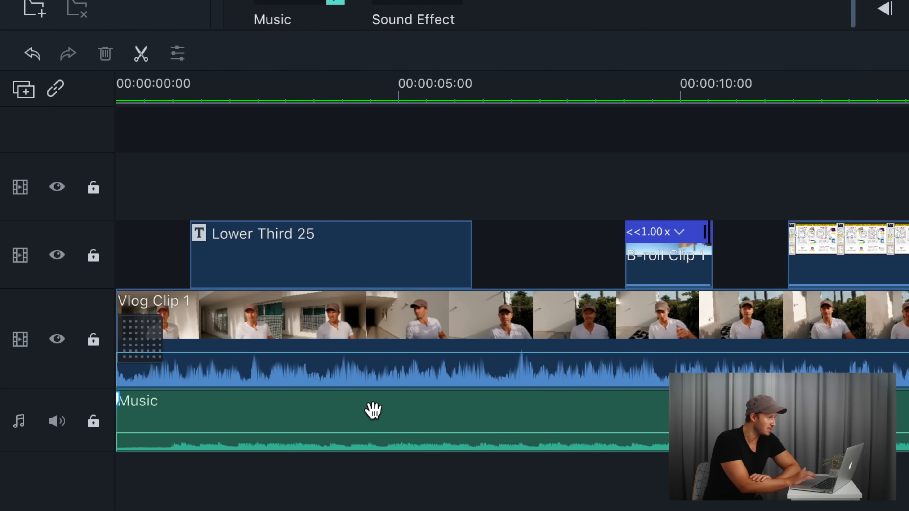
Step: Review the Music clip's fade, pitch, equalizer and denoise settings, including the custom equalizer bands, and close them without changes
{"action": "left_click", "coordinate": [372, 411]}
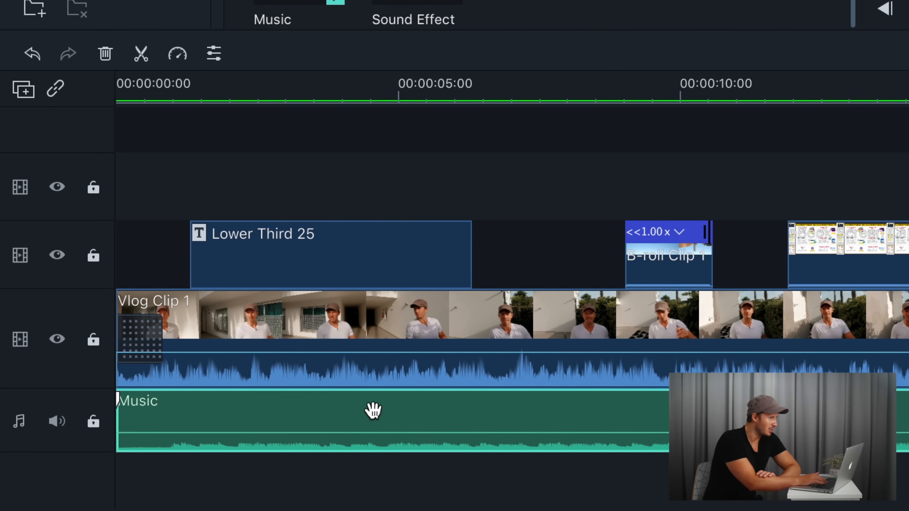
{"action": "double_click", "coordinate": [372, 411]}
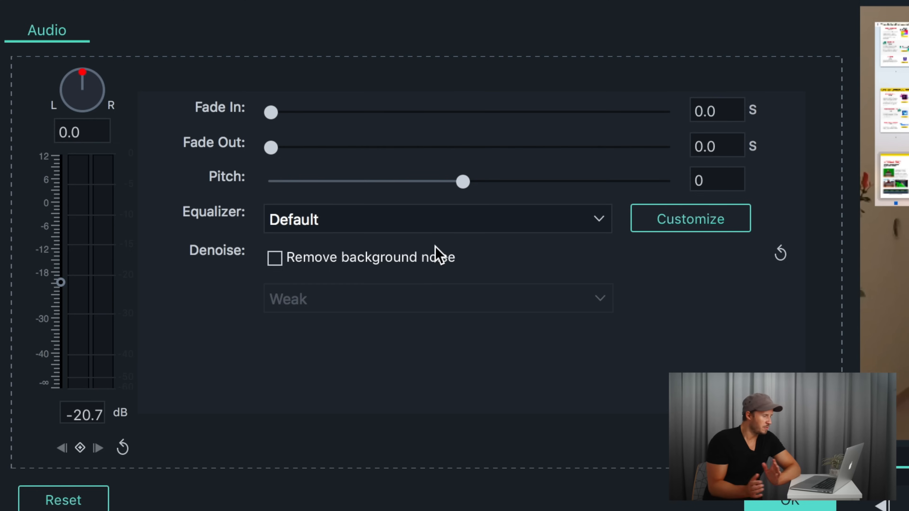
{"action": "left_click_drag", "start_coordinate": [281, 114], "coordinate": [318, 107]}
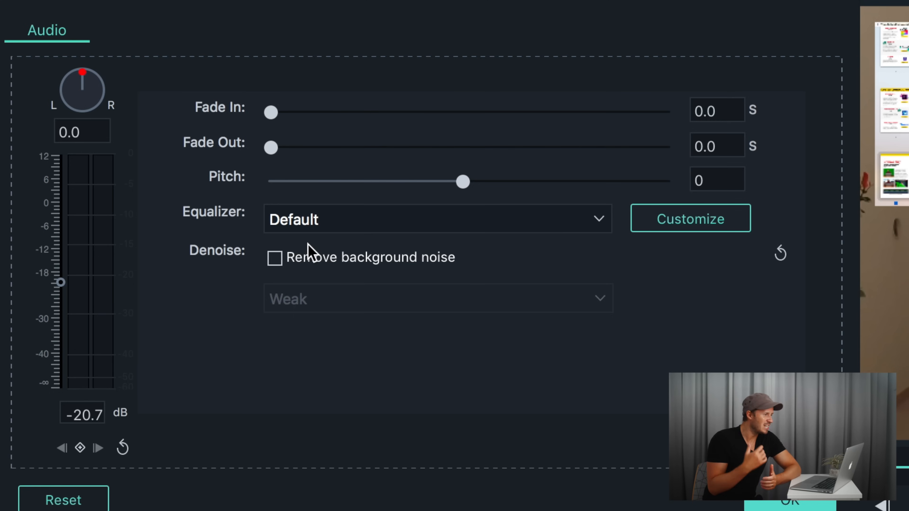
{"action": "left_click", "coordinate": [664, 217]}
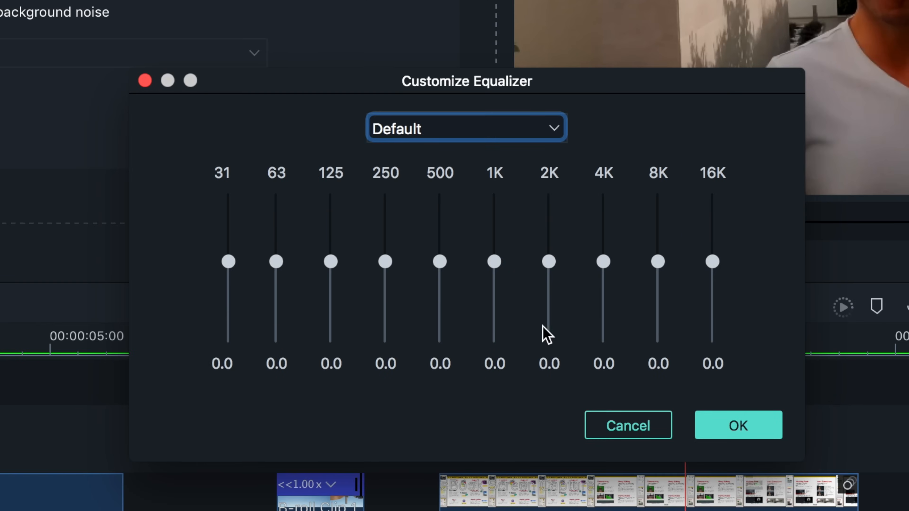
{"action": "left_click", "coordinate": [636, 427]}
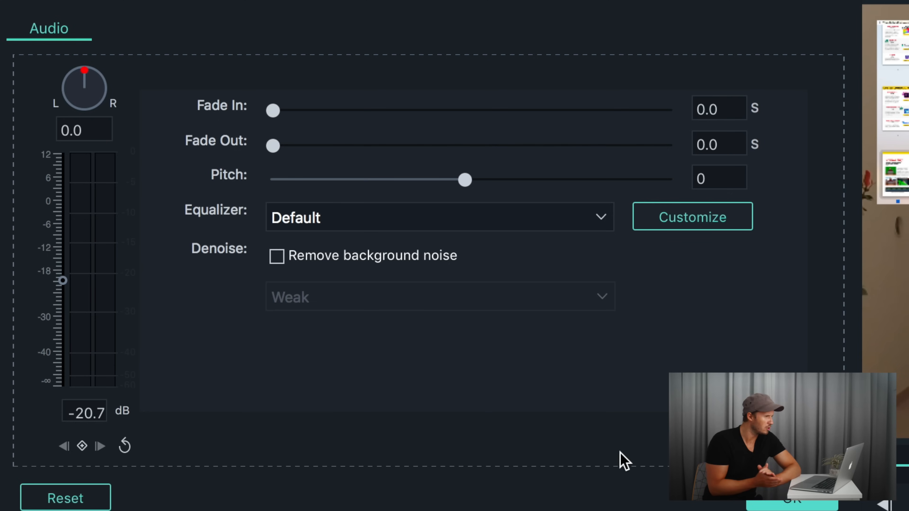
{"action": "left_click", "coordinate": [793, 504]}
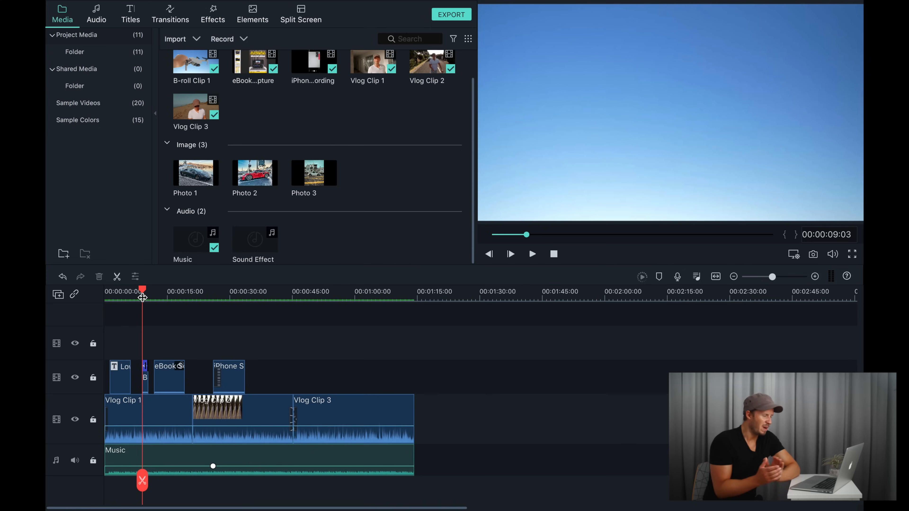
Step: Examine B-roll Clip 1 up close on the timeline and play from just before it to find where a sound effect fits
{"action": "key", "text": "super+="}
{"action": "key", "text": "super+="}
{"action": "key", "text": "super+="}
{"action": "scroll", "coordinate": [311, 383], "scroll_direction": "right", "scroll_amount": 3}
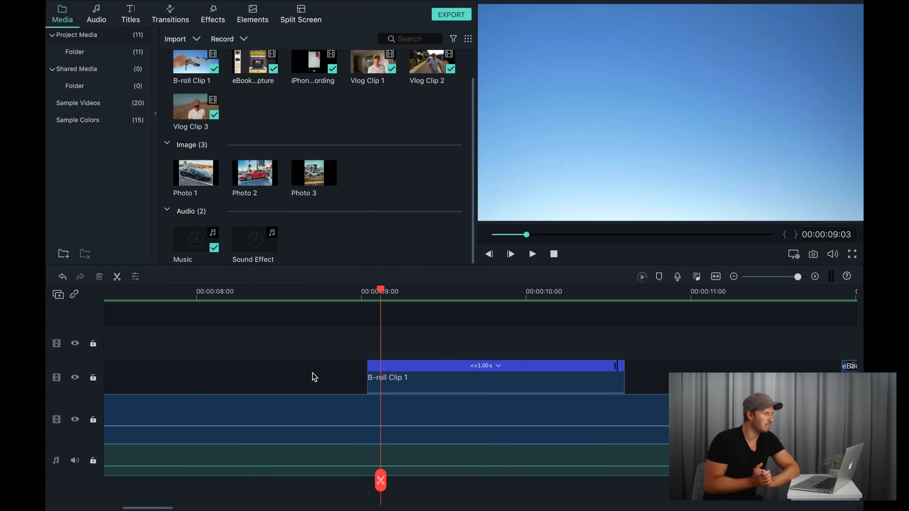
{"action": "left_click", "coordinate": [328, 297]}
{"action": "key", "text": "space"}
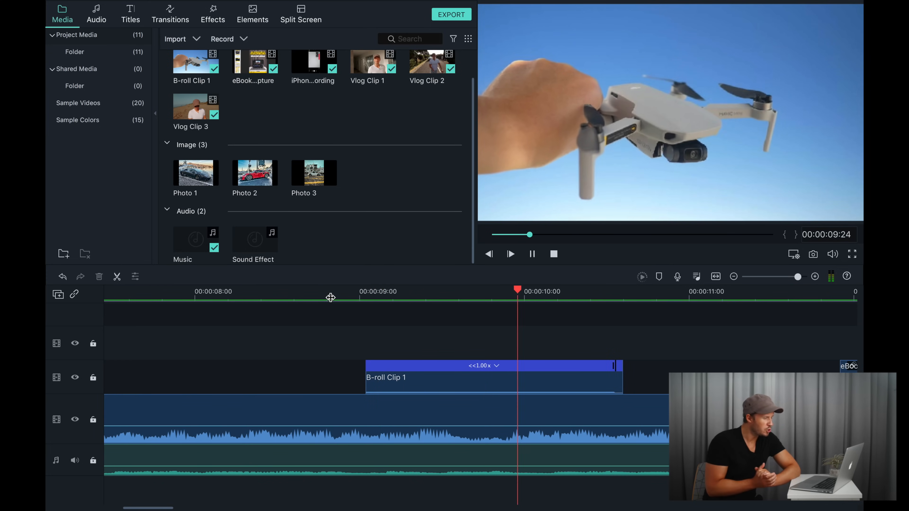
{"action": "key", "text": "space"}
{"action": "scroll", "coordinate": [331, 297], "scroll_direction": "right", "scroll_amount": 1}
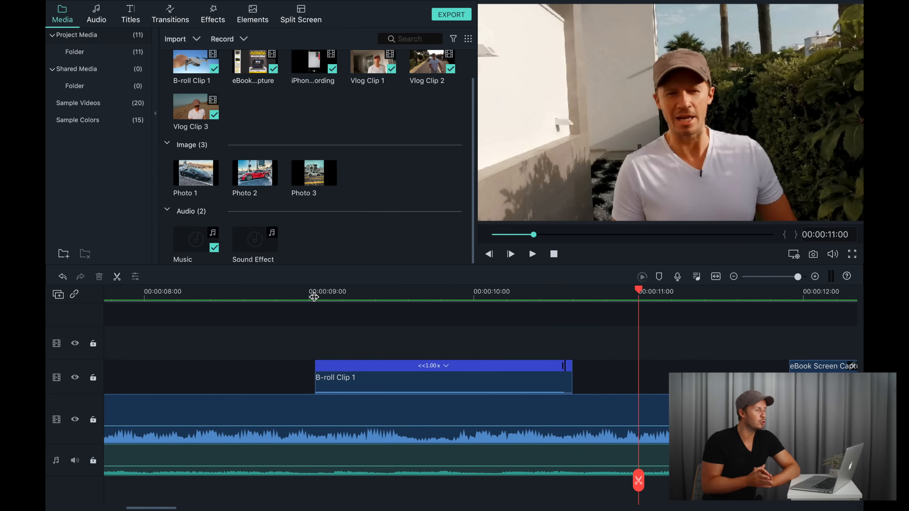
Step: Place the Sound Effect clip on a new audio track beneath B-roll Clip 1, starting shortly after 00:00:09:00
{"action": "left_click", "coordinate": [315, 297]}
{"action": "left_click", "coordinate": [258, 242]}
{"action": "left_click_drag", "start_coordinate": [258, 242], "coordinate": [379, 470]}
Step: Play back the section around B-roll Clip 1 to check the sound effect's timing
{"action": "key", "text": "space"}
{"action": "left_click", "coordinate": [301, 295]}
{"action": "key", "text": "space"}
{"action": "key", "text": "space"}
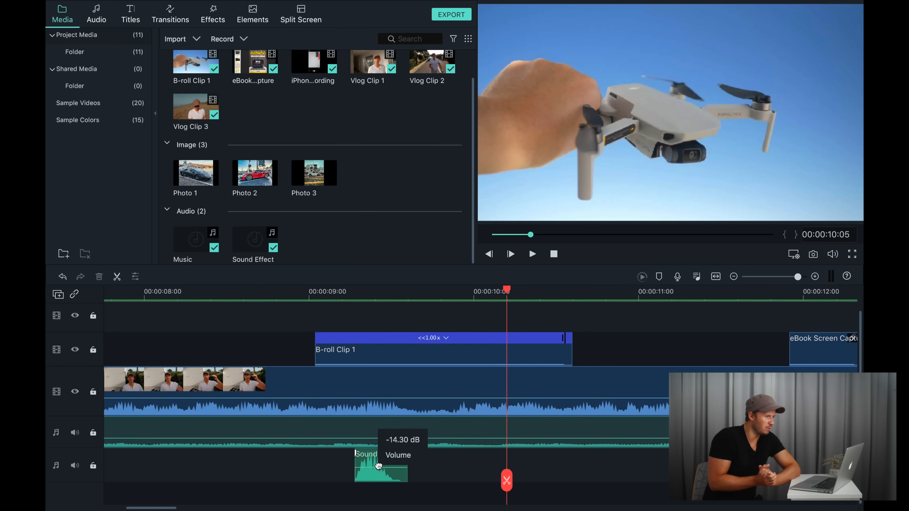
{"action": "left_click", "coordinate": [290, 300]}
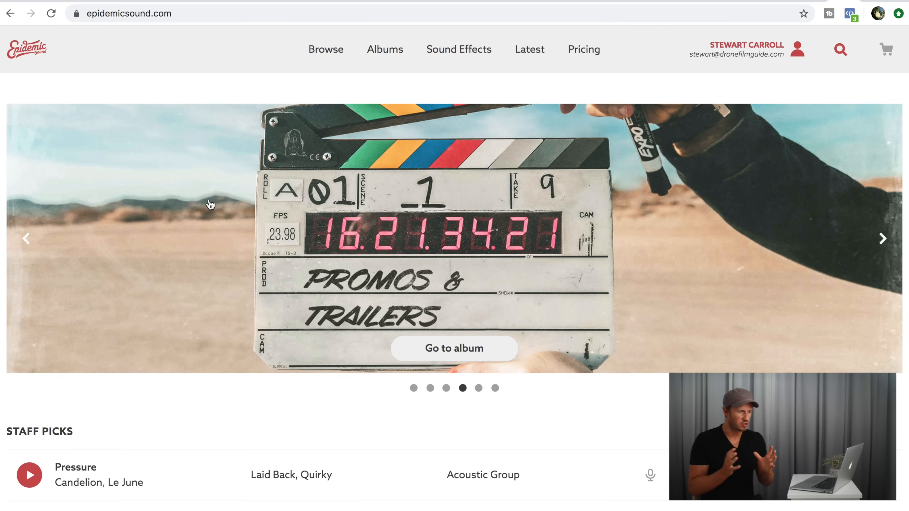
Step: Switch to the Epidemic Sound website and browse the staff picks music list
{"action": "scroll", "coordinate": [210, 205], "scroll_direction": "down", "scroll_amount": 8}
{"action": "scroll", "coordinate": [210, 204], "scroll_direction": "down", "scroll_amount": 11}
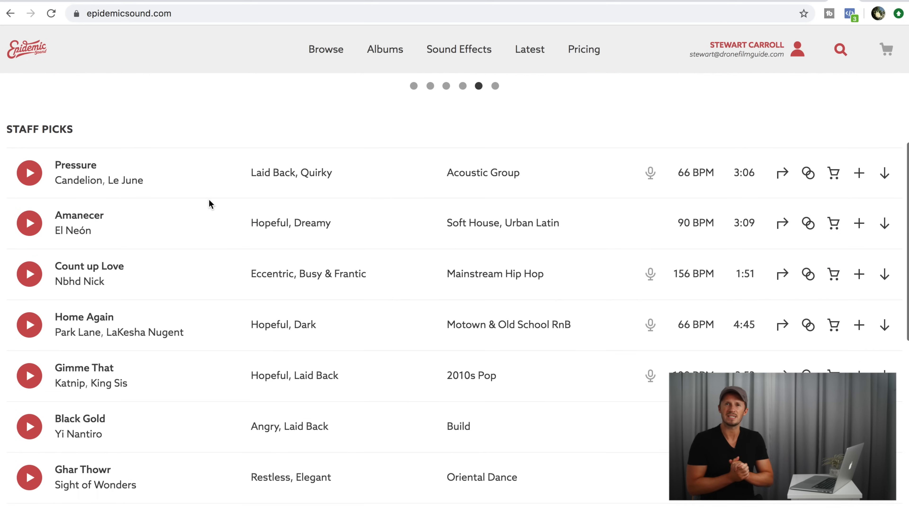
{"action": "scroll", "coordinate": [210, 204], "scroll_direction": "down", "scroll_amount": 4}
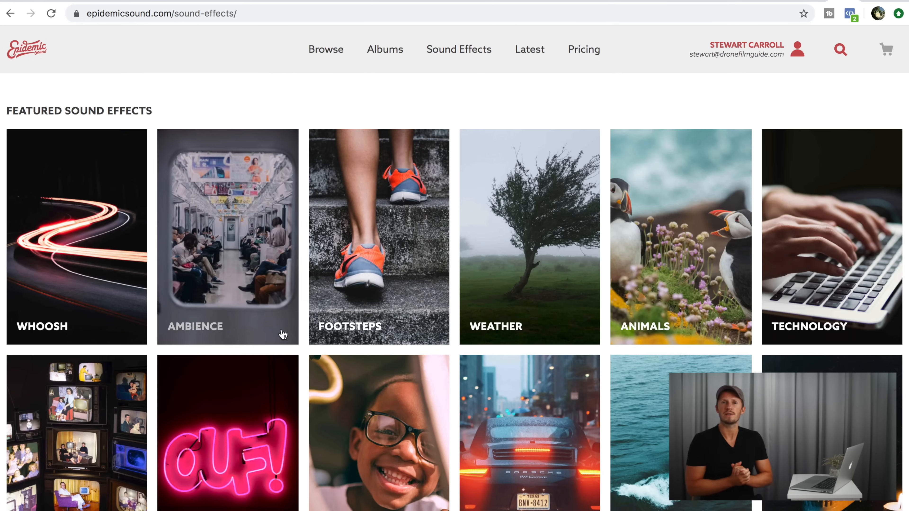
Step: Browse the featured sound effects categories on Epidemic Sound and look through the Human sound effects
{"action": "scroll", "coordinate": [284, 335], "scroll_direction": "down", "scroll_amount": 4}
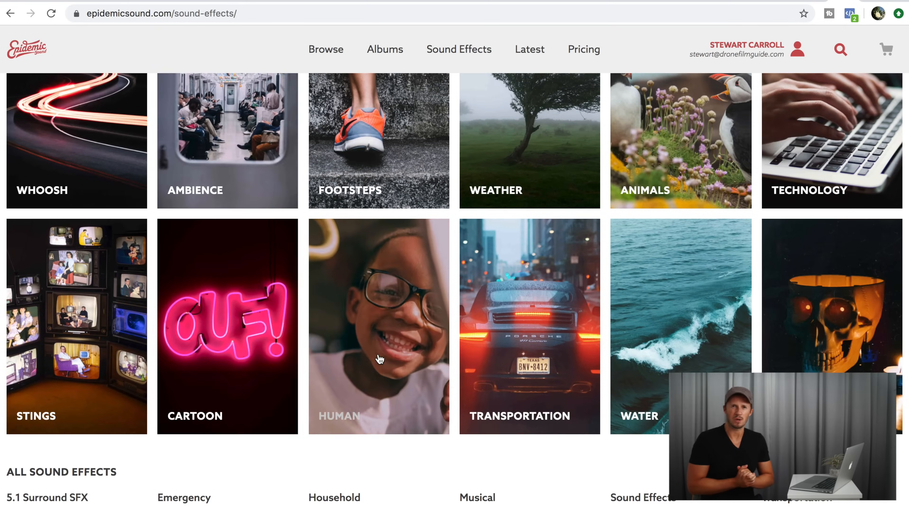
{"action": "left_click", "coordinate": [378, 355]}
{"action": "scroll", "coordinate": [378, 354], "scroll_direction": "down", "scroll_amount": 8}
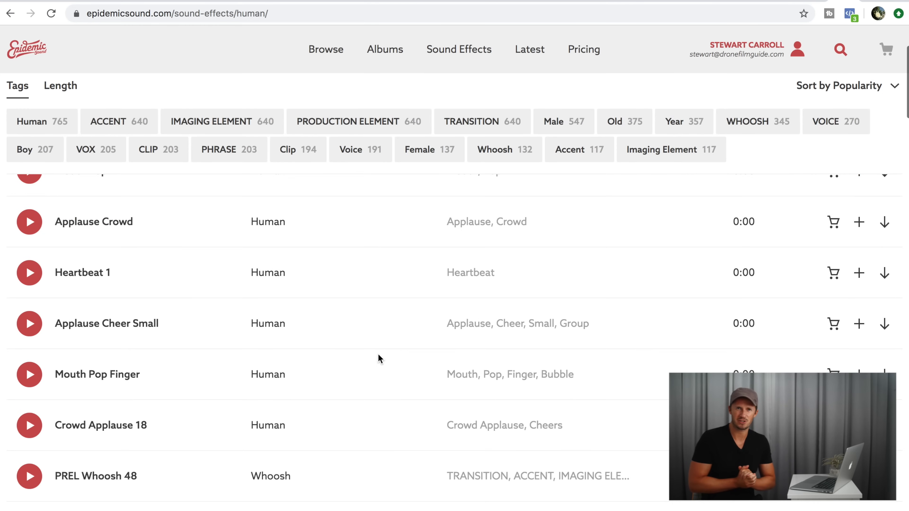
{"action": "scroll", "coordinate": [378, 354], "scroll_direction": "down", "scroll_amount": 3}
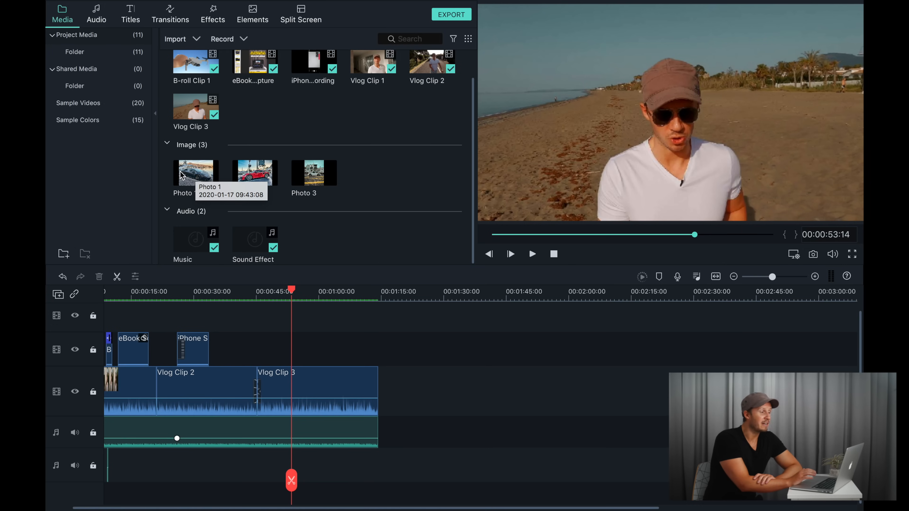
Step: In Filmora, place Photo 1 above Vlog Clip 3 at about 00:00:52:00 and scale it up to fill the frame
{"action": "left_click", "coordinate": [189, 172]}
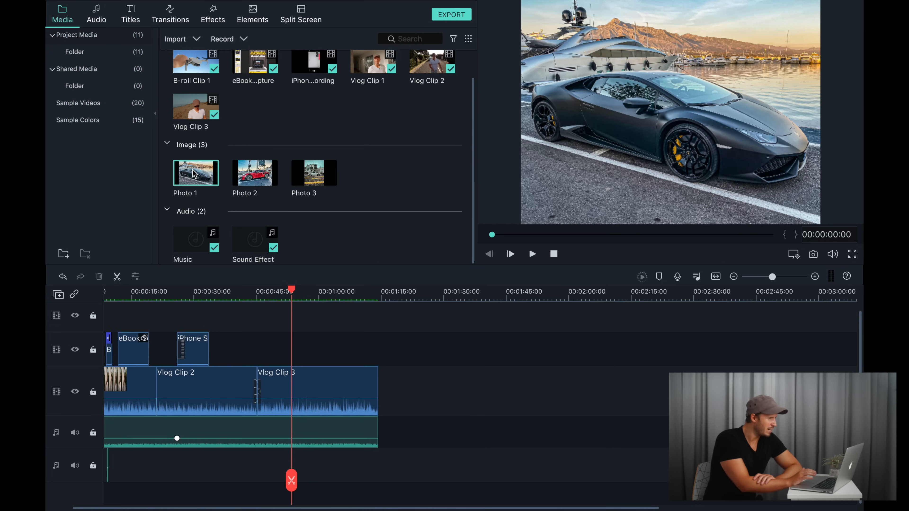
{"action": "mouse_move", "coordinate": [280, 328]}
{"action": "left_mouse_down"}
{"action": "mouse_move", "coordinate": [293, 342]}
{"action": "mouse_move", "coordinate": [294, 326]}
{"action": "left_mouse_up"}
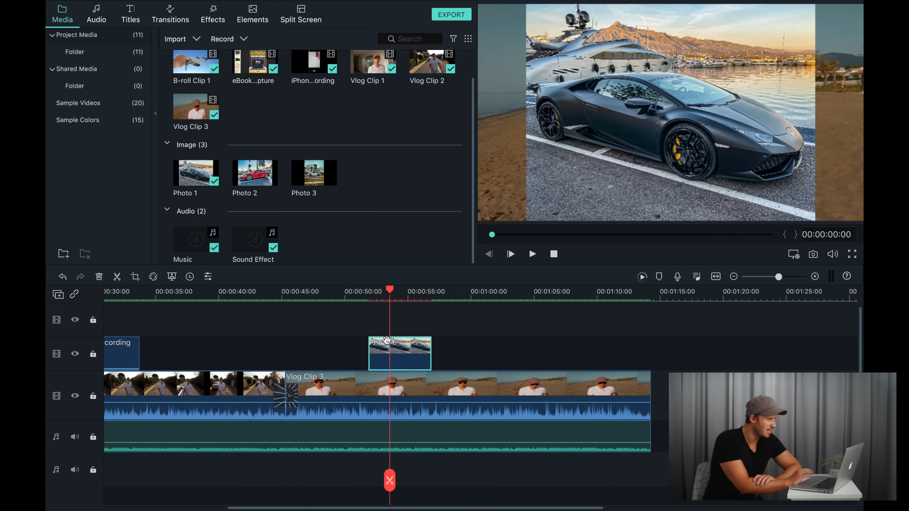
{"action": "double_click", "coordinate": [397, 357]}
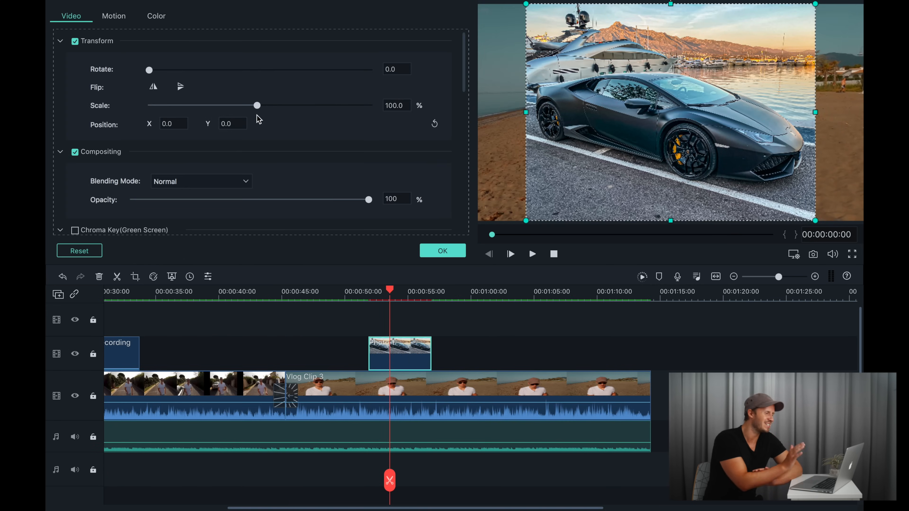
{"action": "left_click_drag", "start_coordinate": [256, 107], "coordinate": [270, 108]}
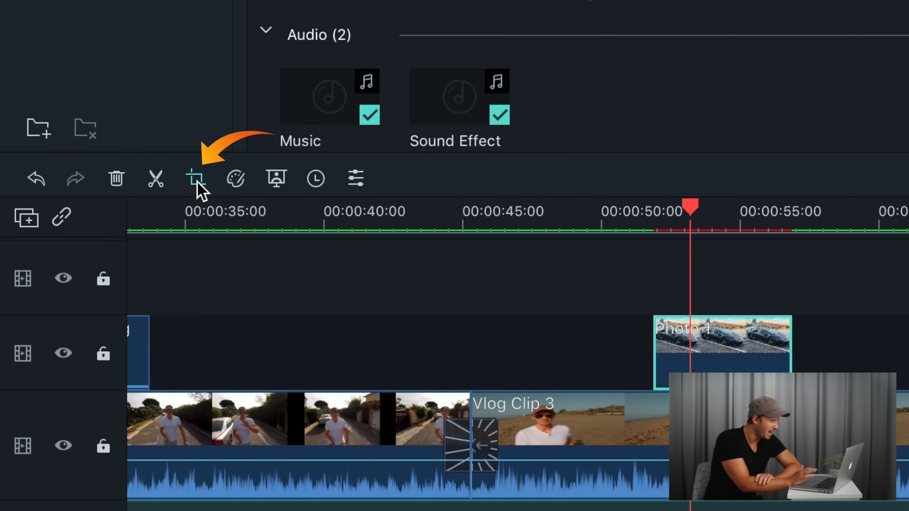
Step: Apply a slow pan and zoom to Photo 1 with the end frame just inside the start frame, about 3583 x 2682, and preview it
{"action": "left_click", "coordinate": [196, 179]}
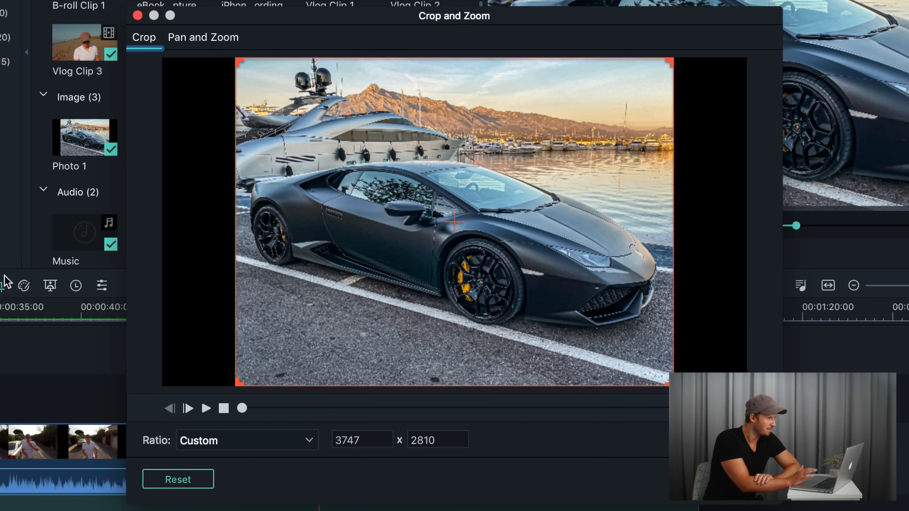
{"action": "left_click", "coordinate": [209, 38]}
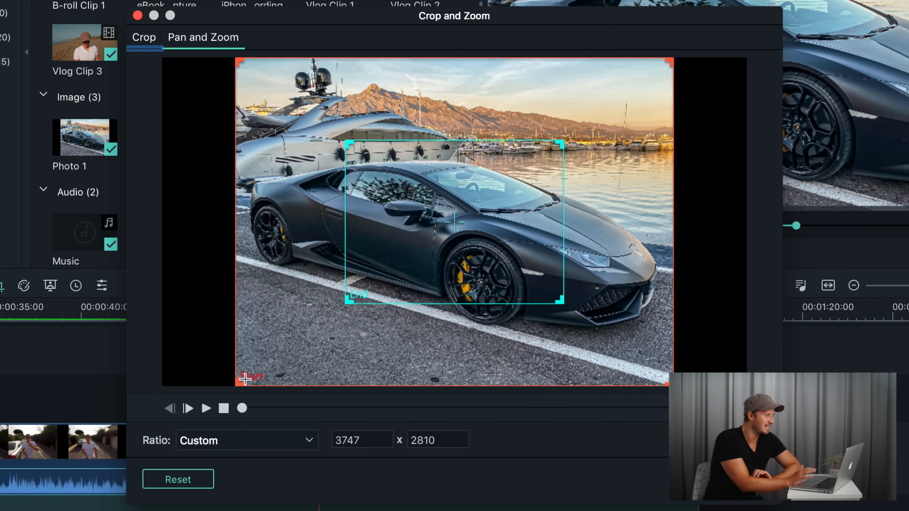
{"action": "left_click_drag", "start_coordinate": [561, 142], "coordinate": [664, 67]}
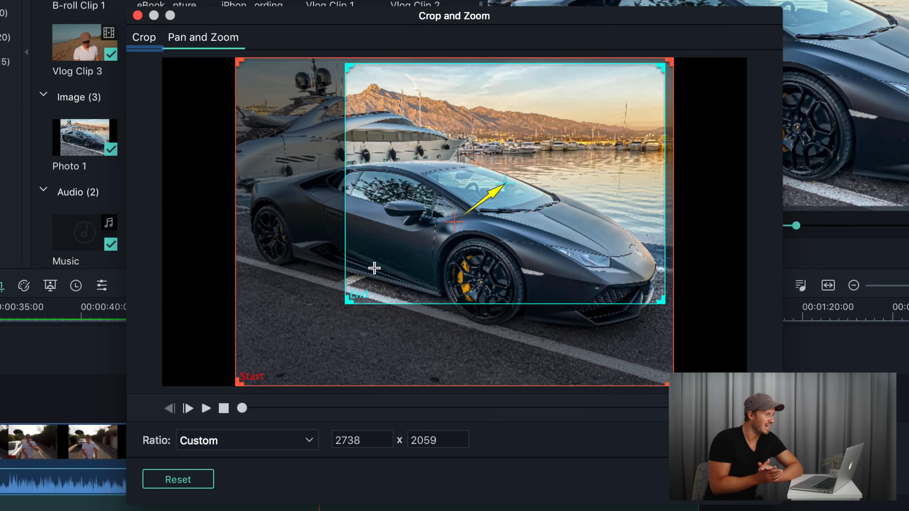
{"action": "left_click_drag", "start_coordinate": [345, 301], "coordinate": [247, 374]}
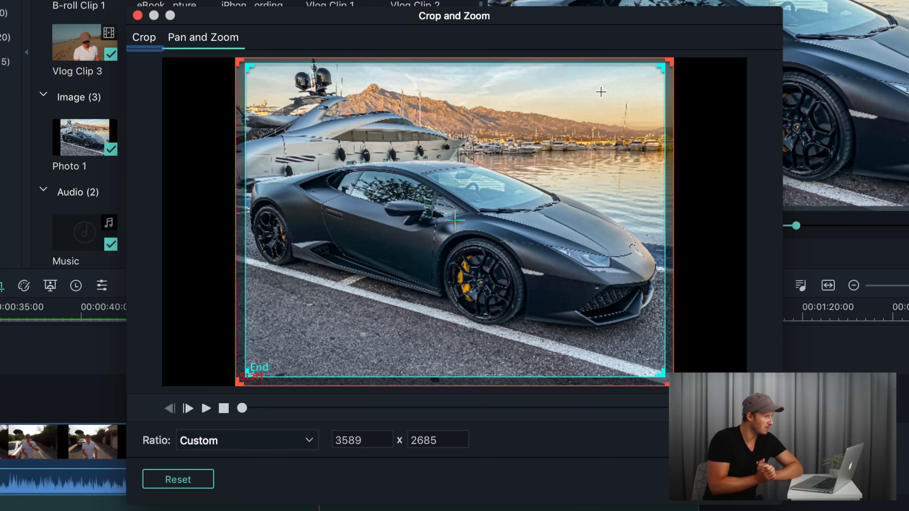
{"action": "left_click_drag", "start_coordinate": [662, 65], "coordinate": [660, 67]}
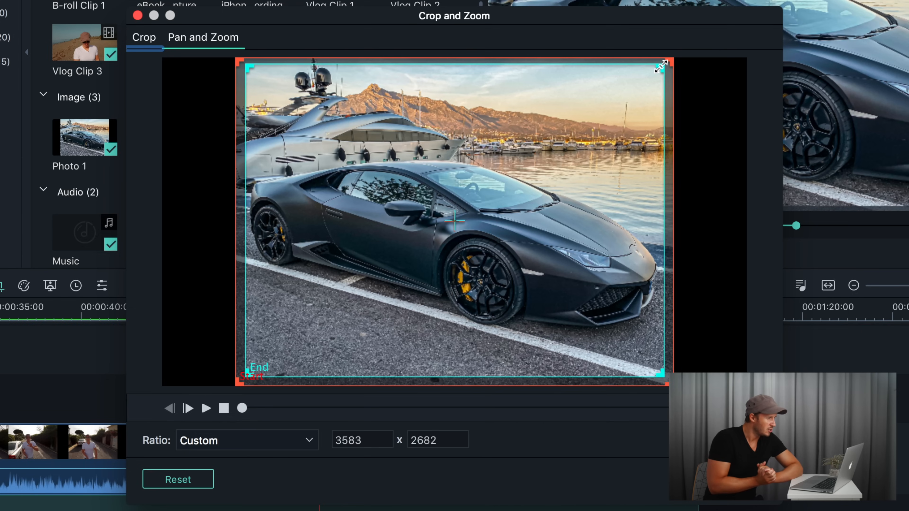
{"action": "left_click", "coordinate": [204, 409]}
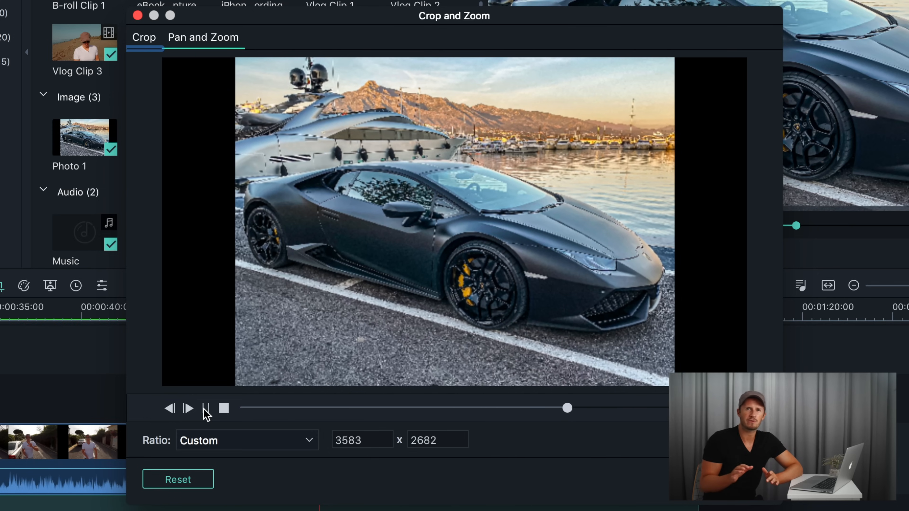
{"action": "left_click", "coordinate": [204, 409]}
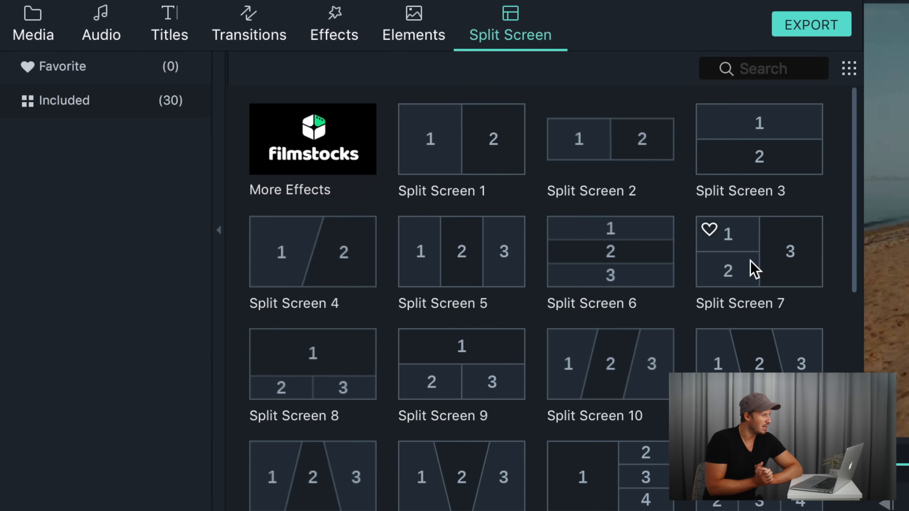
Step: Place Split Screen 7 above Vlog Clip 3 at about 00:00:59:06 and open its settings
{"action": "left_click", "coordinate": [751, 240]}
{"action": "left_click_drag", "start_coordinate": [777, 248], "coordinate": [436, 347]}
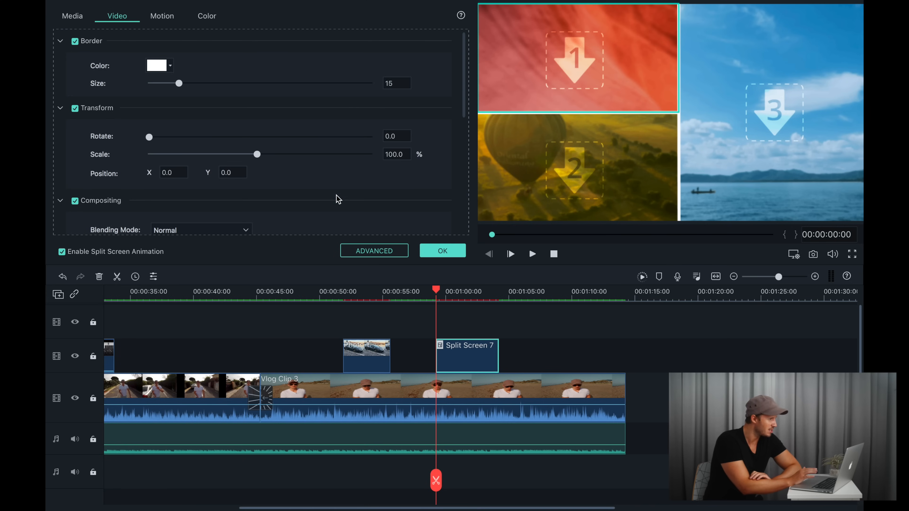
{"action": "scroll", "coordinate": [333, 193], "scroll_direction": "down", "scroll_amount": 10}
Step: Fill the split screen with Photo 2 in area 1, Photo 1 in area 2 and Photo 3 in area 3
{"action": "left_click", "coordinate": [66, 18]}
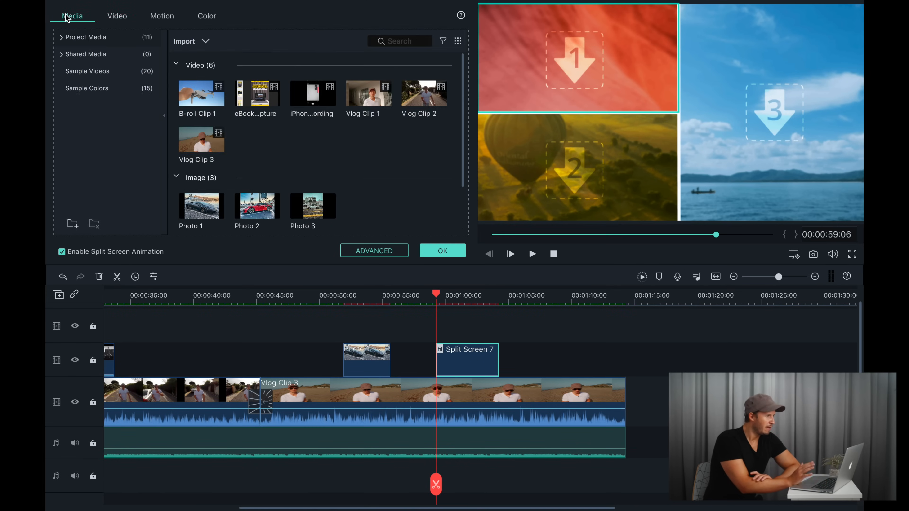
{"action": "left_click_drag", "start_coordinate": [251, 221], "coordinate": [535, 75]}
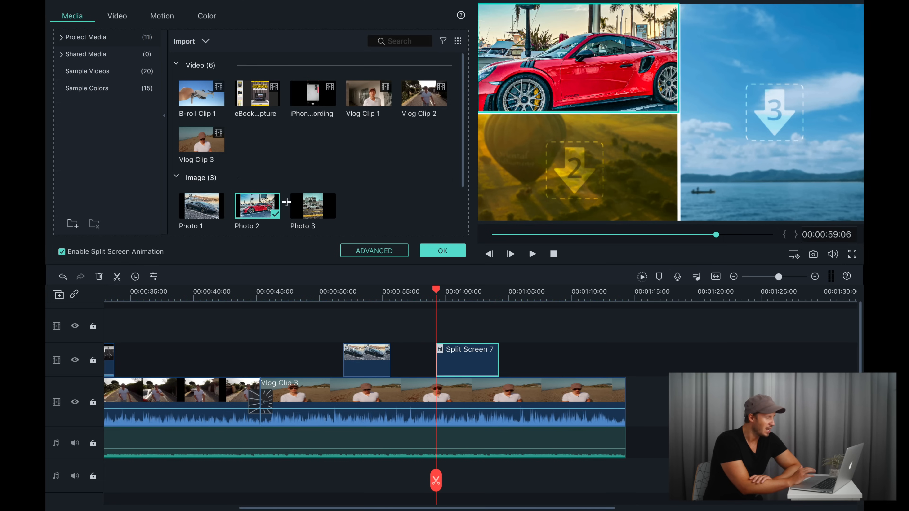
{"action": "left_click_drag", "start_coordinate": [309, 217], "coordinate": [761, 111]}
{"action": "left_click_drag", "start_coordinate": [200, 210], "coordinate": [570, 148]}
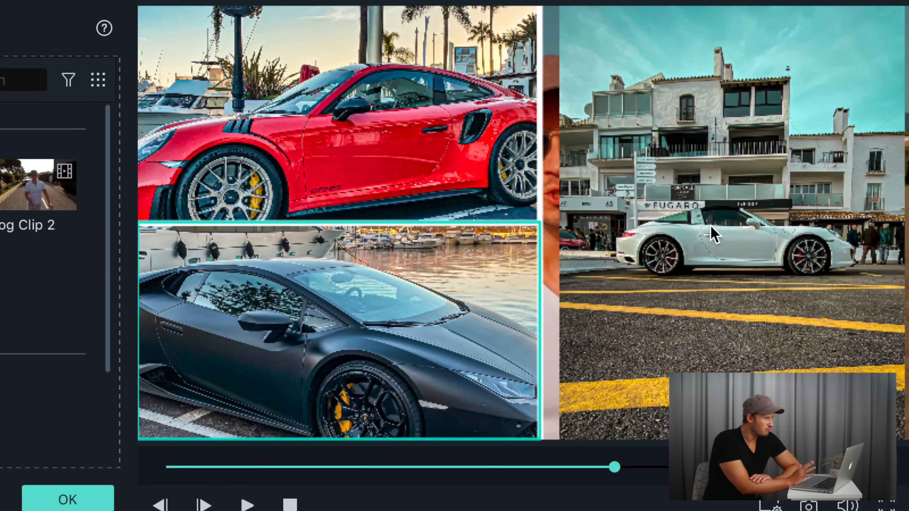
Step: Rescale and reposition the photos in the split-screen areas so each car is well framed, and play back the result
{"action": "left_click", "coordinate": [767, 118]}
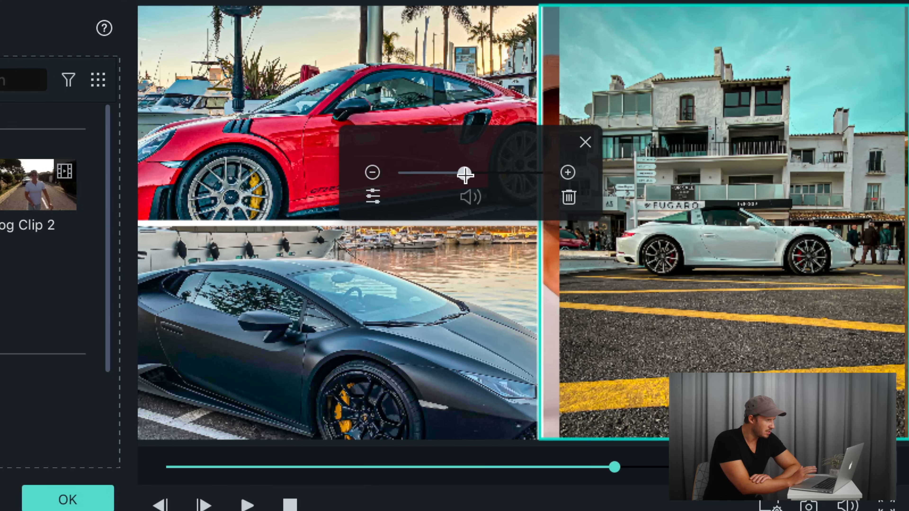
{"action": "left_click_drag", "start_coordinate": [642, 88], "coordinate": [647, 89]}
{"action": "left_click_drag", "start_coordinate": [475, 174], "coordinate": [446, 174]}
{"action": "left_click", "coordinate": [291, 92]}
{"action": "left_click", "coordinate": [385, 340]}
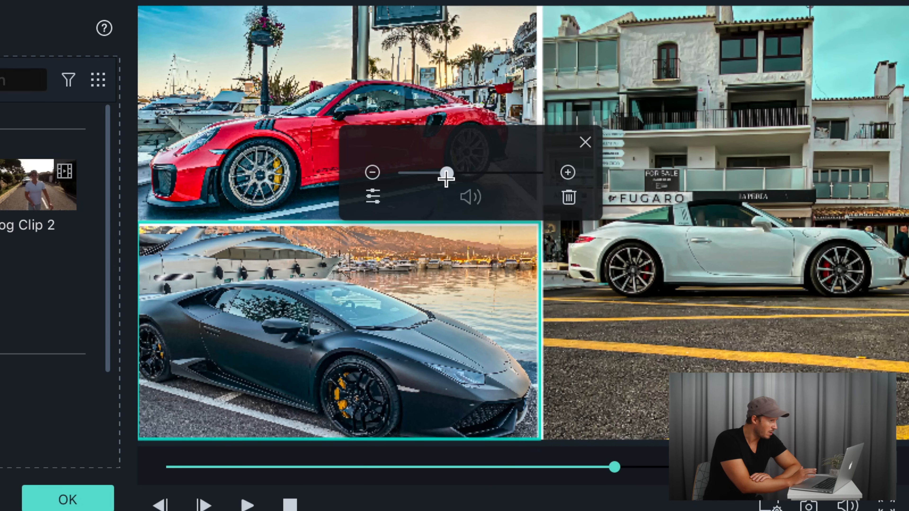
{"action": "left_click", "coordinate": [584, 143]}
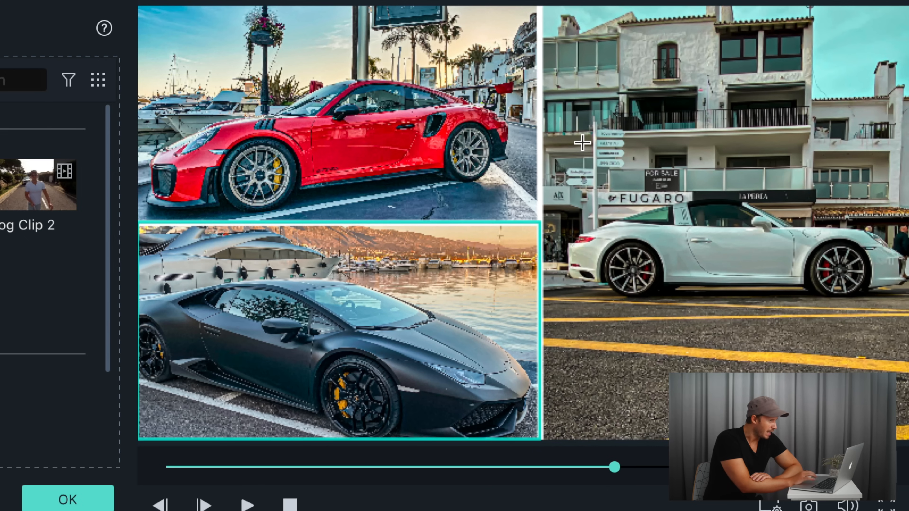
{"action": "left_click", "coordinate": [430, 293]}
{"action": "key", "text": "space"}
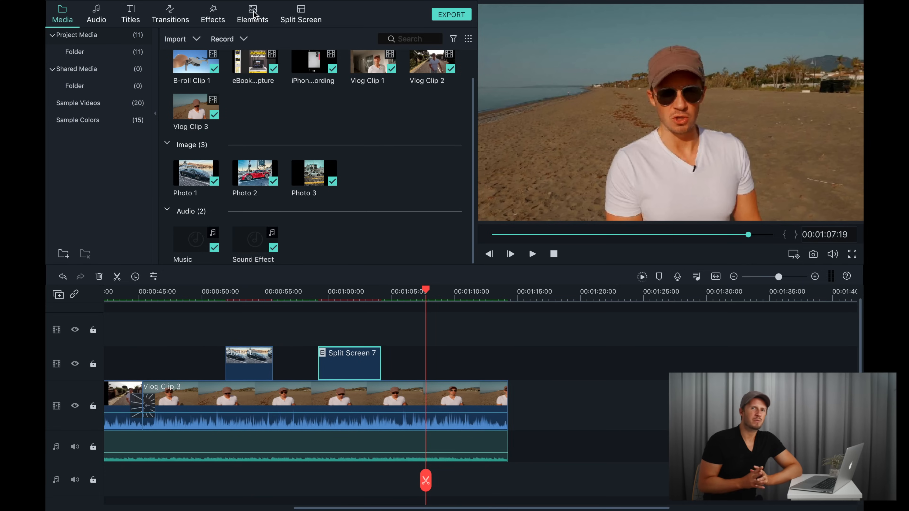
Step: Add Element Emoji 1 to the track above Vlog Clip 3, starting at about 00:01:06
{"action": "left_click", "coordinate": [253, 15]}
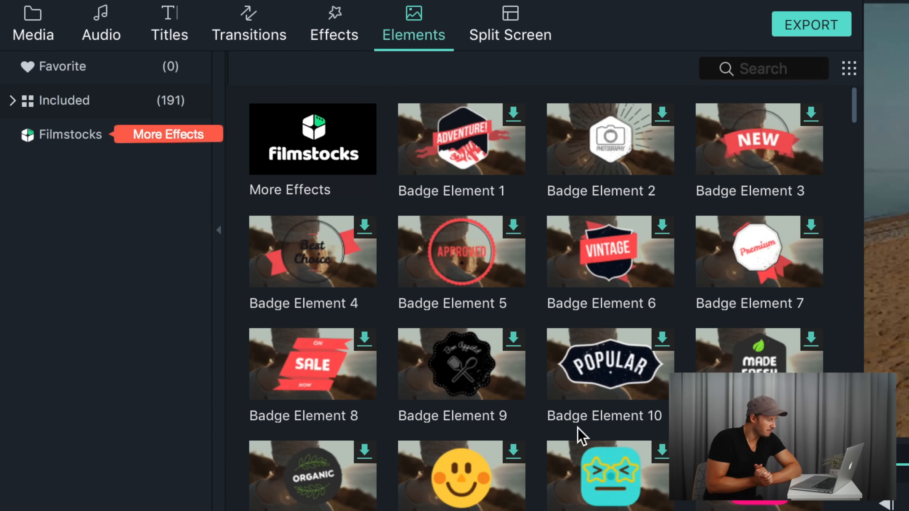
{"action": "scroll", "coordinate": [578, 434], "scroll_direction": "down", "scroll_amount": 3}
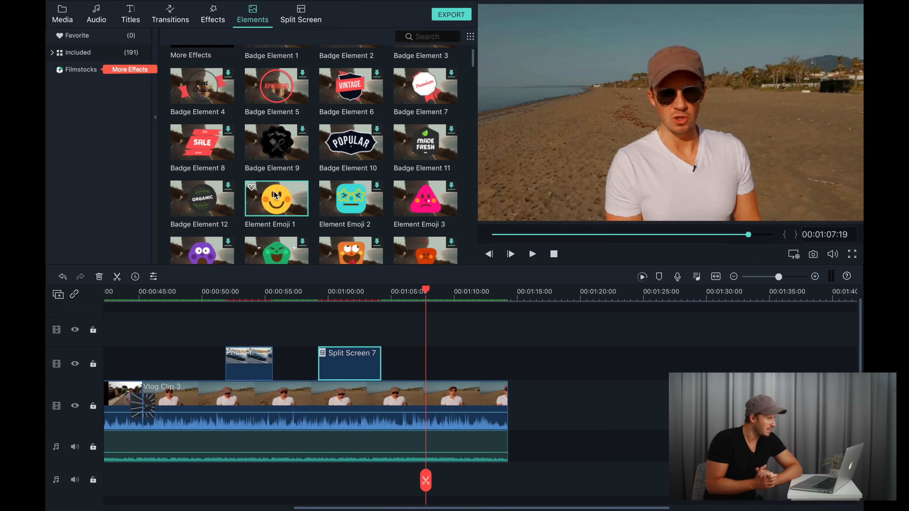
{"action": "left_click_drag", "start_coordinate": [452, 397], "coordinate": [426, 360]}
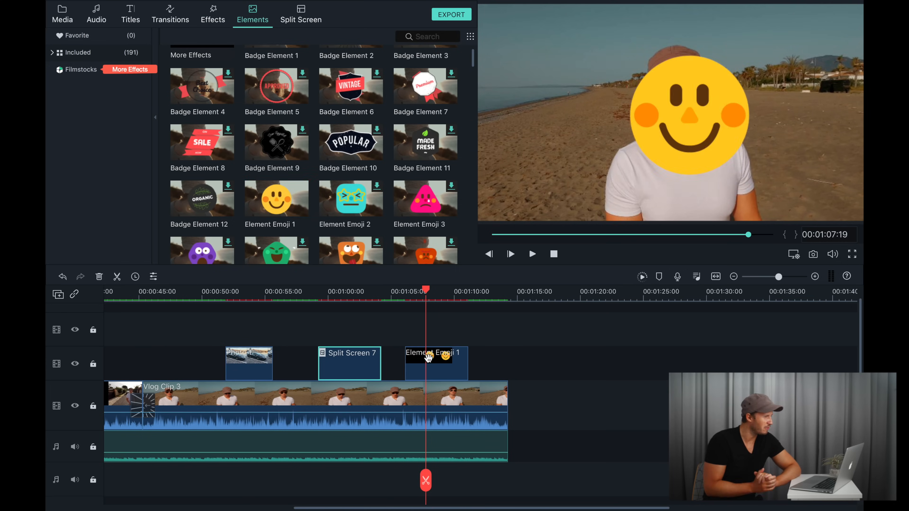
Step: Scale the emoji to 53.7% and move it to the upper-left corner of the video frame
{"action": "double_click", "coordinate": [418, 360]}
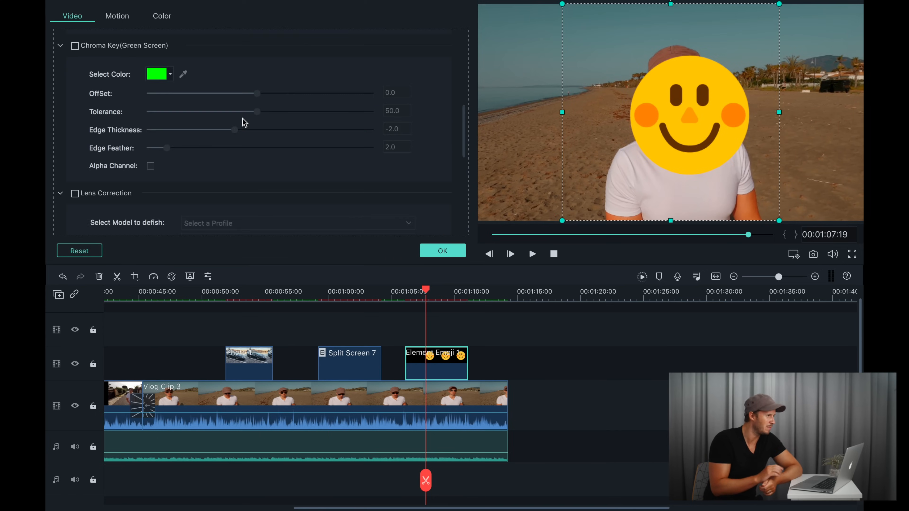
{"action": "scroll", "coordinate": [217, 149], "scroll_direction": "up", "scroll_amount": 10}
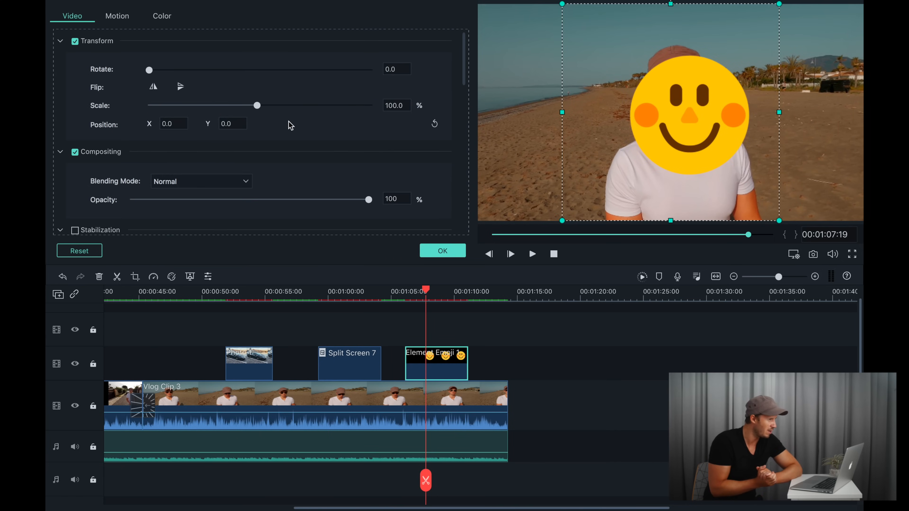
{"action": "left_click_drag", "start_coordinate": [259, 107], "coordinate": [205, 105]}
{"action": "left_click_drag", "start_coordinate": [696, 114], "coordinate": [553, 50]}
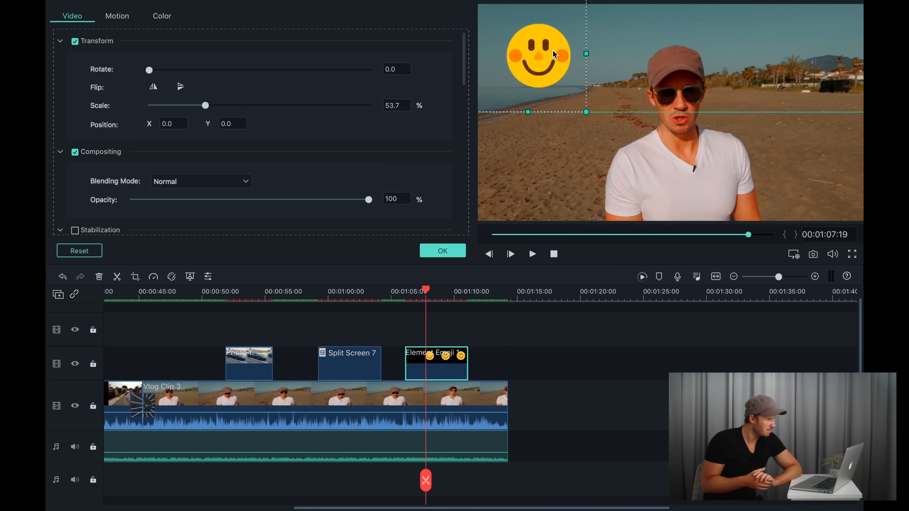
{"action": "left_click", "coordinate": [443, 251]}
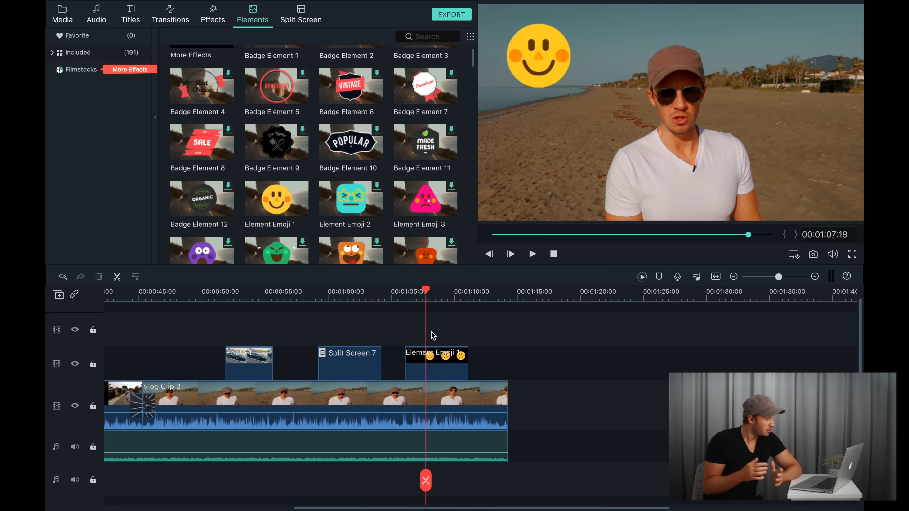
Step: Split the emoji clip at 00:01:08:11 and delete the part after the cut
{"action": "left_click", "coordinate": [435, 298]}
{"action": "left_click", "coordinate": [434, 480]}
{"action": "key", "text": "Delete"}
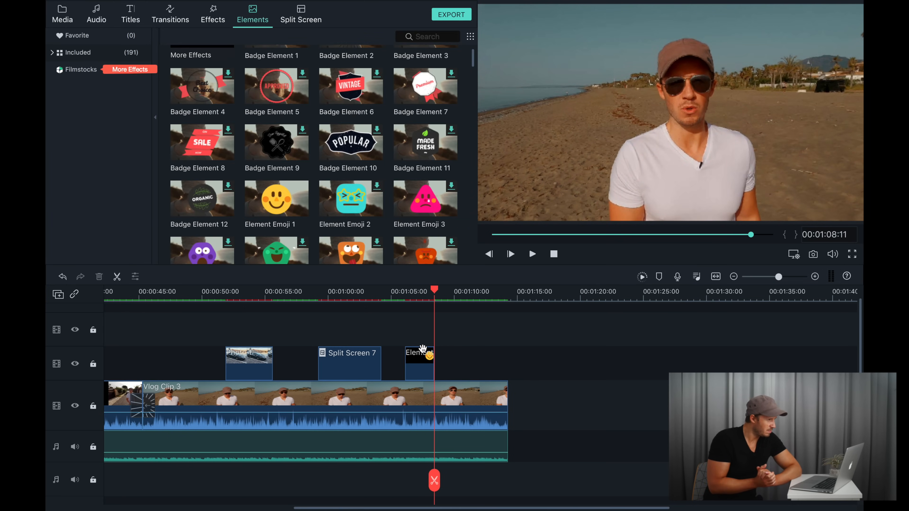
Step: Play back the section around the emoji clip from about 00:01:05:23 to check its animation and ending
{"action": "left_click", "coordinate": [415, 299]}
{"action": "left_click", "coordinate": [411, 354]}
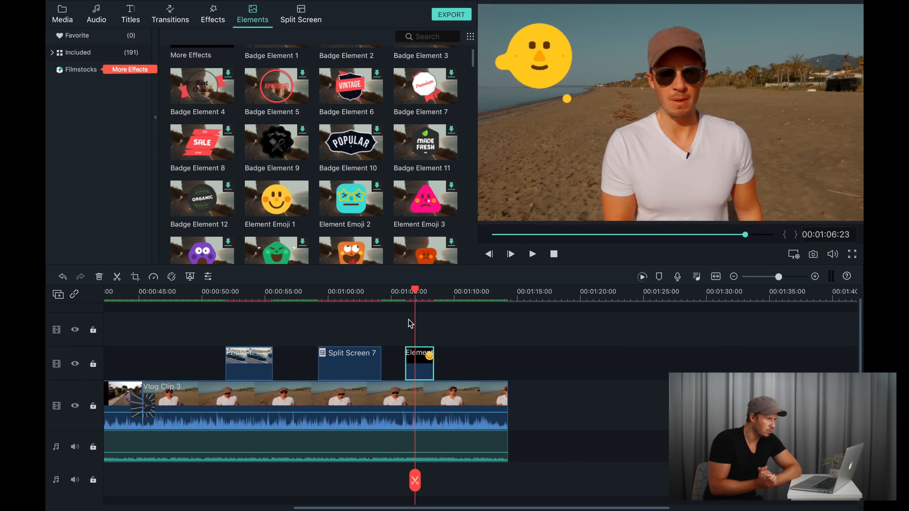
{"action": "left_click_drag", "start_coordinate": [416, 290], "coordinate": [404, 292]}
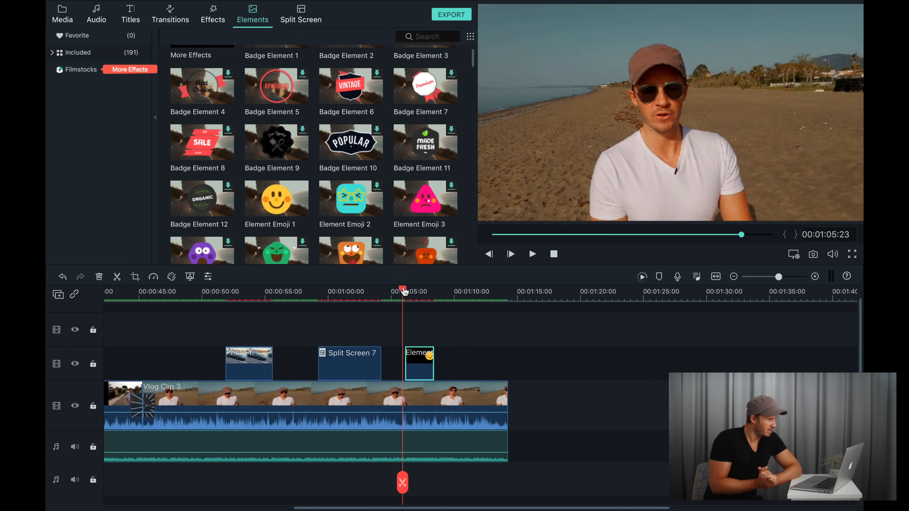
{"action": "key", "text": "space"}
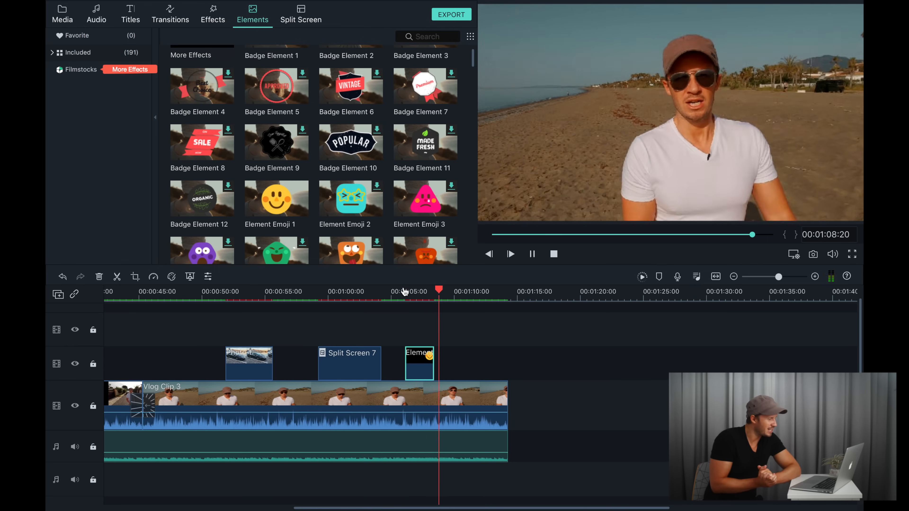
{"action": "key", "text": "space"}
Step: Extend the emoji clip's end to about 00:01:10:18, add a Dissolve transition there and play it back
{"action": "left_click_drag", "start_coordinate": [433, 364], "coordinate": [462, 364]}
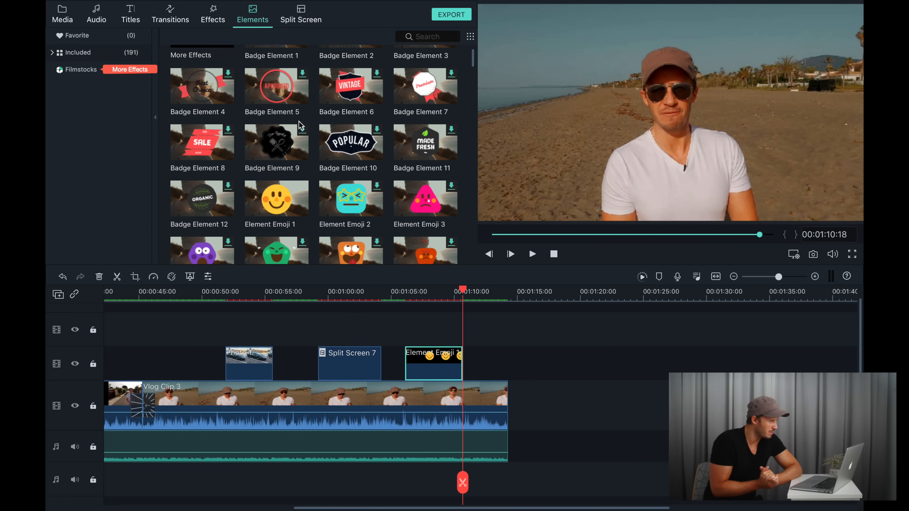
{"action": "left_click", "coordinate": [165, 21]}
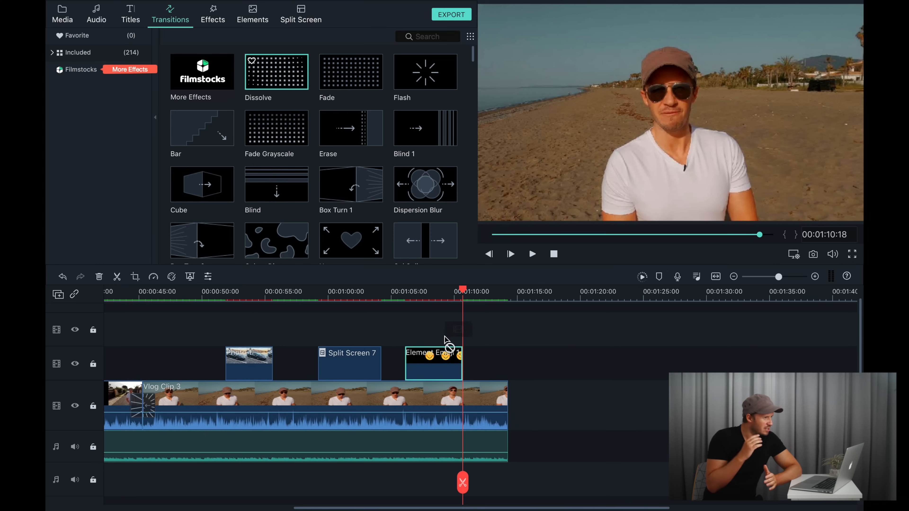
{"action": "left_click_drag", "start_coordinate": [445, 340], "coordinate": [447, 365]}
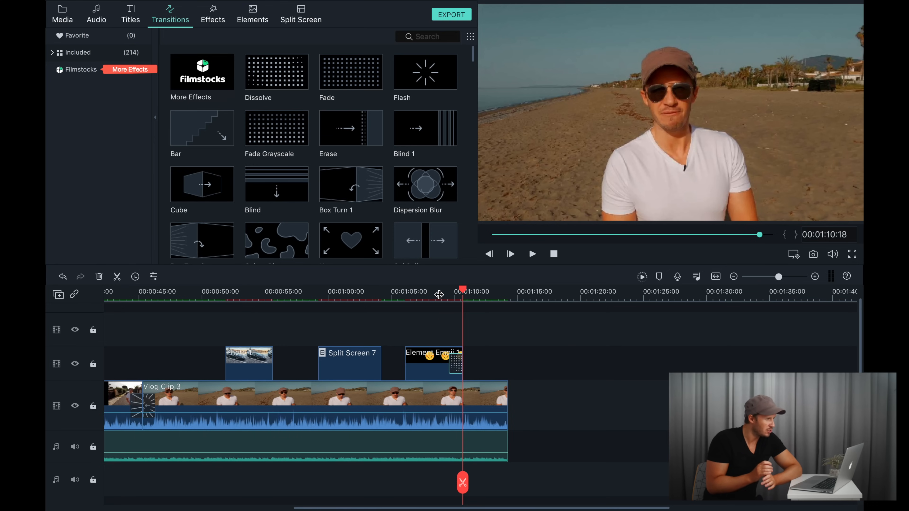
{"action": "left_click", "coordinate": [439, 294]}
{"action": "key", "text": "space"}
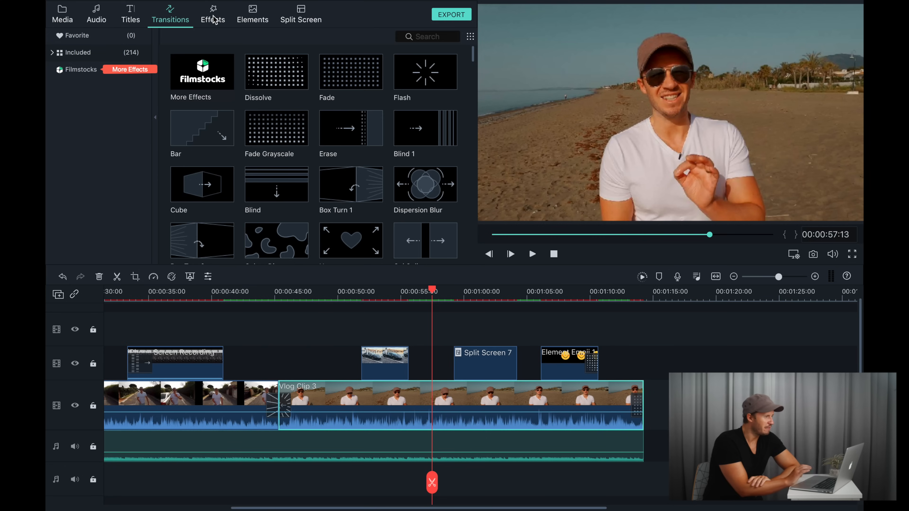
Step: Browse the effects library and preview the Bad TV Signal effect
{"action": "left_click", "coordinate": [214, 20]}
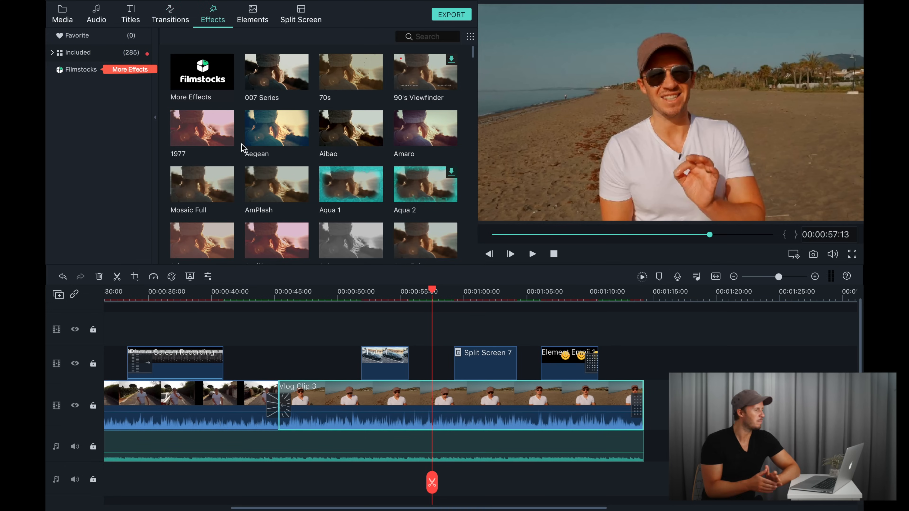
{"action": "scroll", "coordinate": [240, 147], "scroll_direction": "down", "scroll_amount": 1}
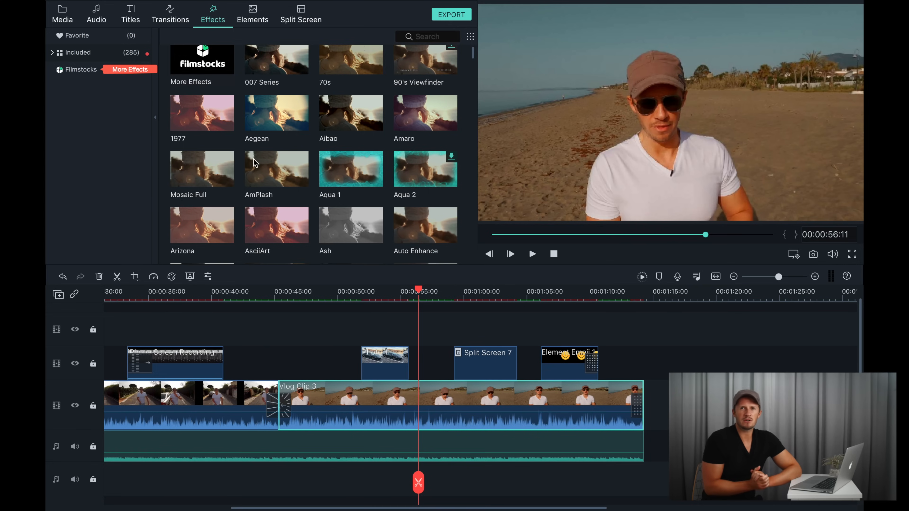
{"action": "scroll", "coordinate": [257, 160], "scroll_direction": "down", "scroll_amount": 4}
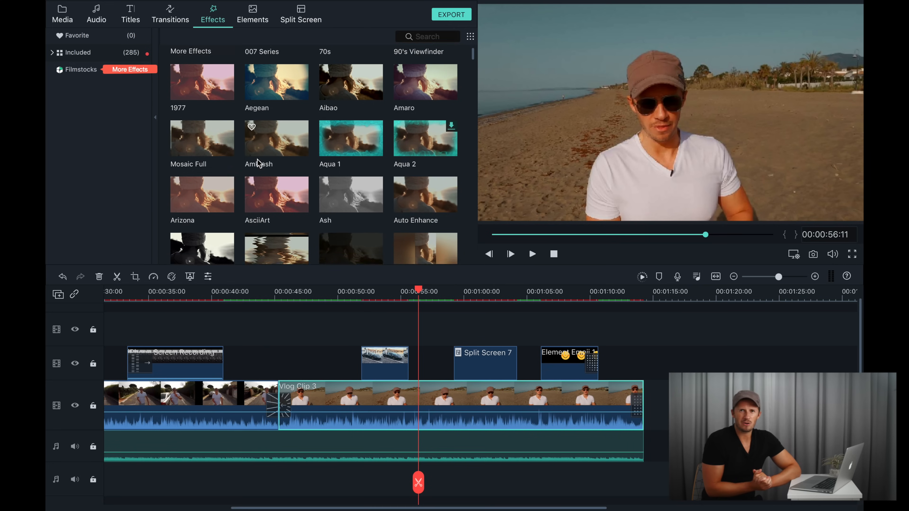
{"action": "scroll", "coordinate": [259, 163], "scroll_direction": "down", "scroll_amount": 2}
{"action": "left_click", "coordinate": [272, 177]}
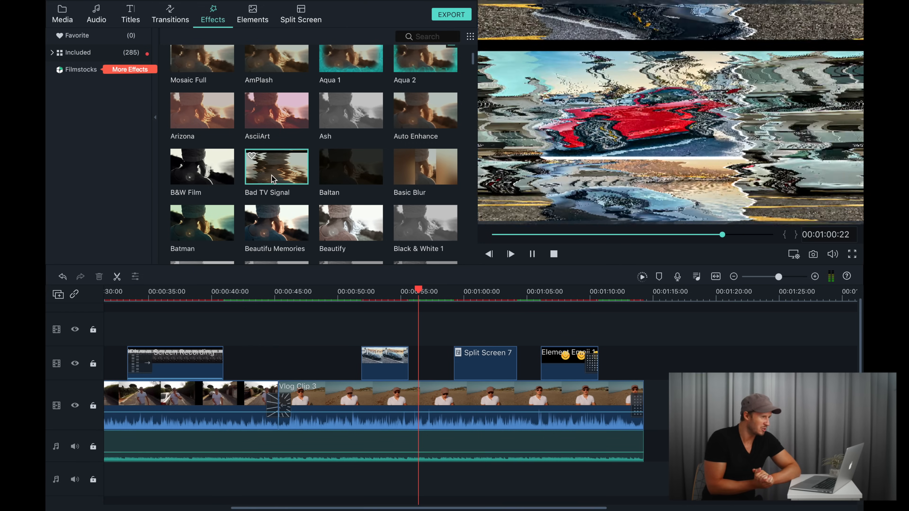
{"action": "scroll", "coordinate": [272, 175], "scroll_direction": "down", "scroll_amount": 2}
Step: Open the colour settings of Vlog Clip 3 and look through the enhancement, white balance and tone options
{"action": "left_click", "coordinate": [339, 394]}
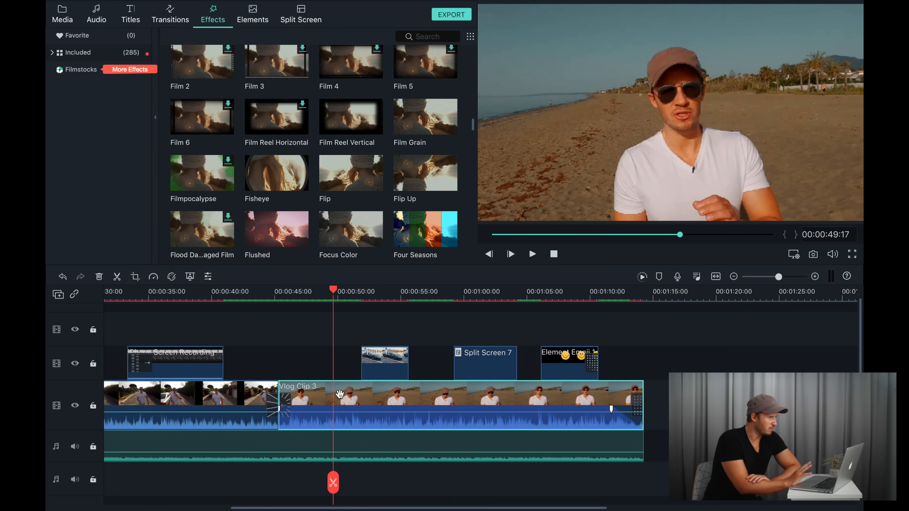
{"action": "double_click", "coordinate": [341, 396]}
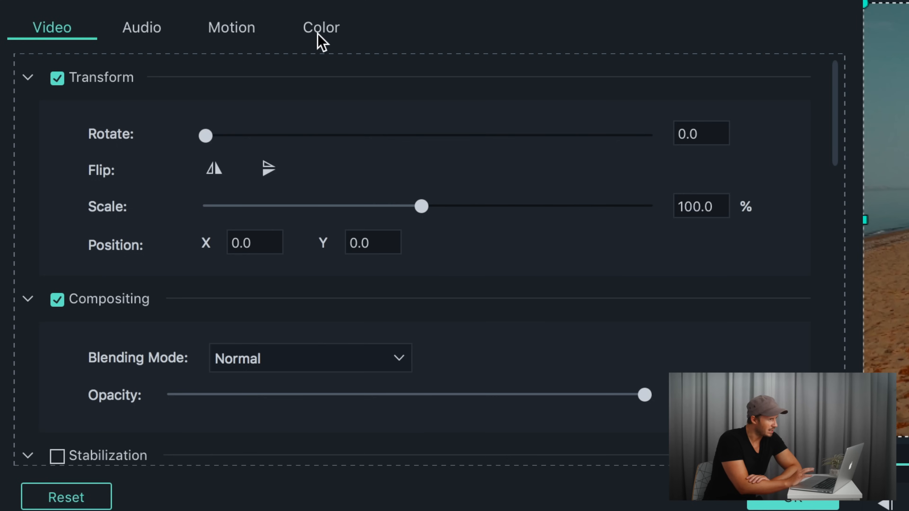
{"action": "left_click", "coordinate": [205, 19]}
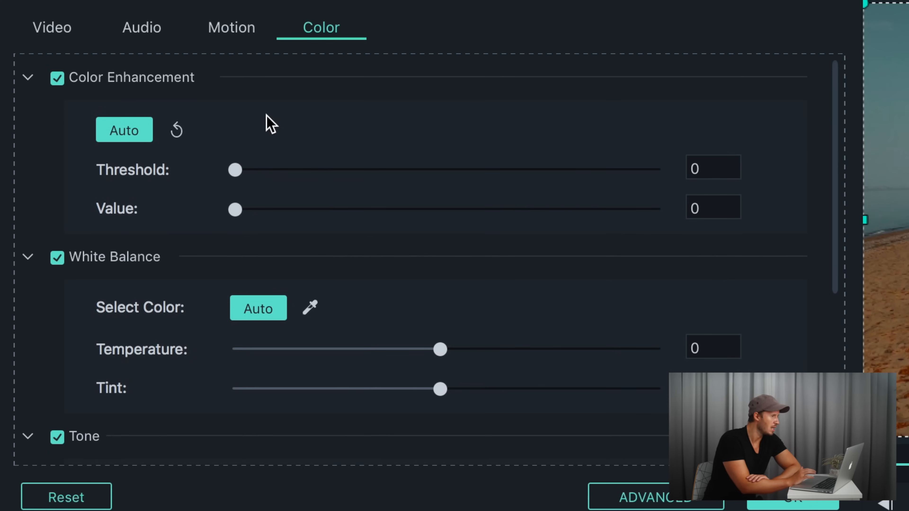
{"action": "scroll", "coordinate": [257, 235], "scroll_direction": "down", "scroll_amount": 5}
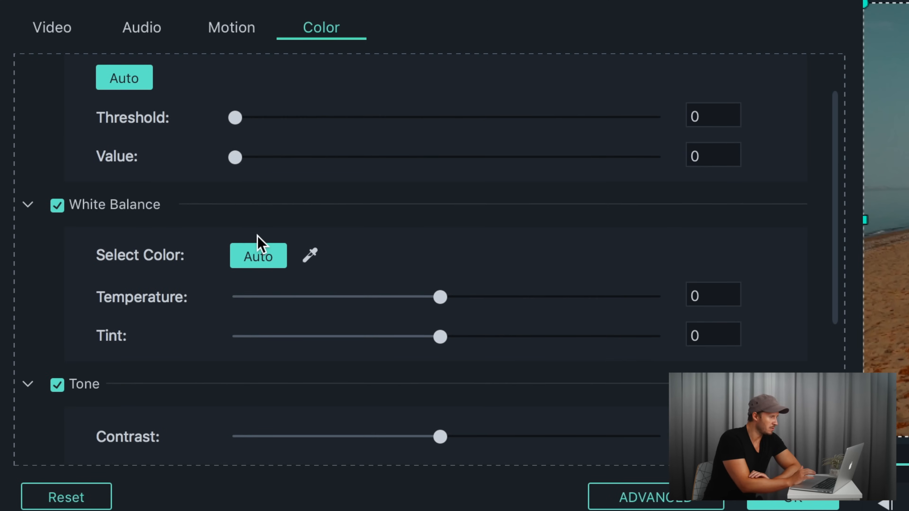
{"action": "scroll", "coordinate": [260, 240], "scroll_direction": "down", "scroll_amount": 3}
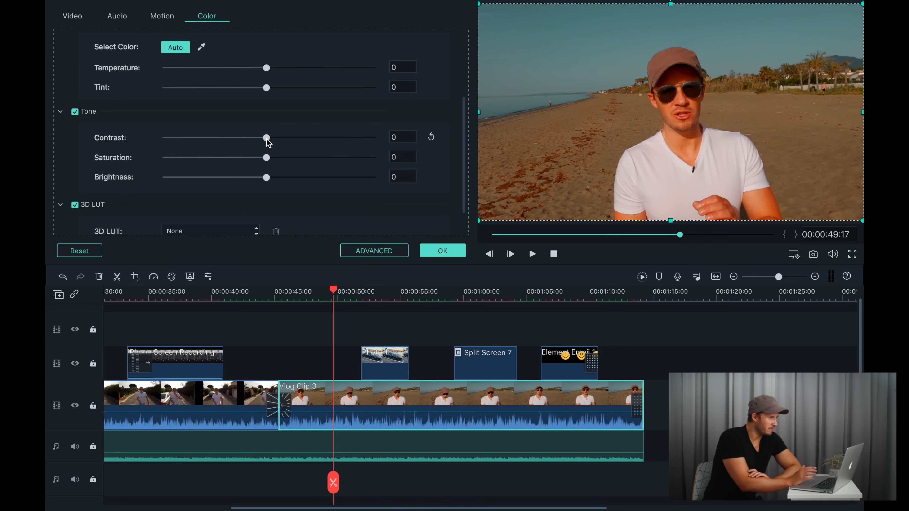
Step: Try stronger contrast and other tone adjustments on Vlog Clip 3 and revert them
{"action": "left_click_drag", "start_coordinate": [267, 138], "coordinate": [374, 139]}
{"action": "key", "text": "super+z"}
{"action": "key", "text": "super+z"}
{"action": "left_click_drag", "start_coordinate": [266, 162], "coordinate": [441, 174]}
{"action": "left_click", "coordinate": [439, 173]}
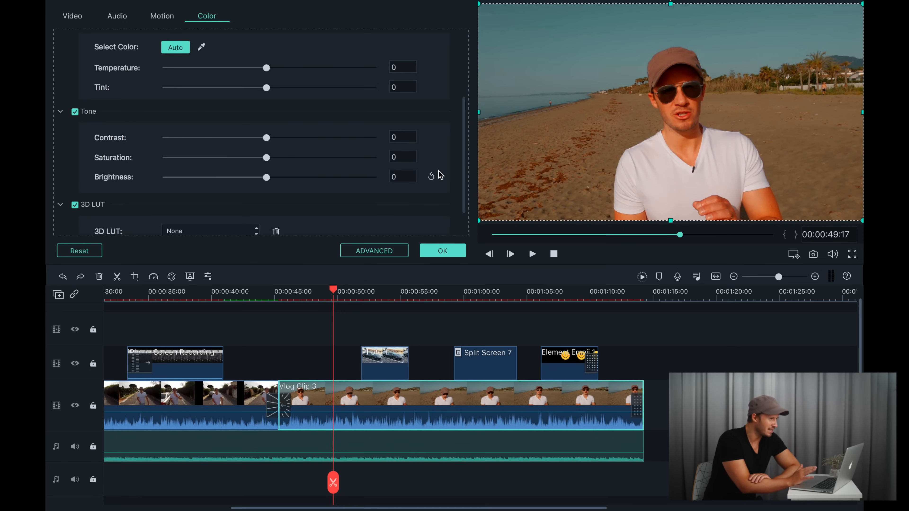
Step: Try the 007 Series, Gravity, Game of Thrones and Star Wars 3D LUTs on Vlog Clip 3 and set the LUT back to None
{"action": "scroll", "coordinate": [281, 197], "scroll_direction": "down", "scroll_amount": 2}
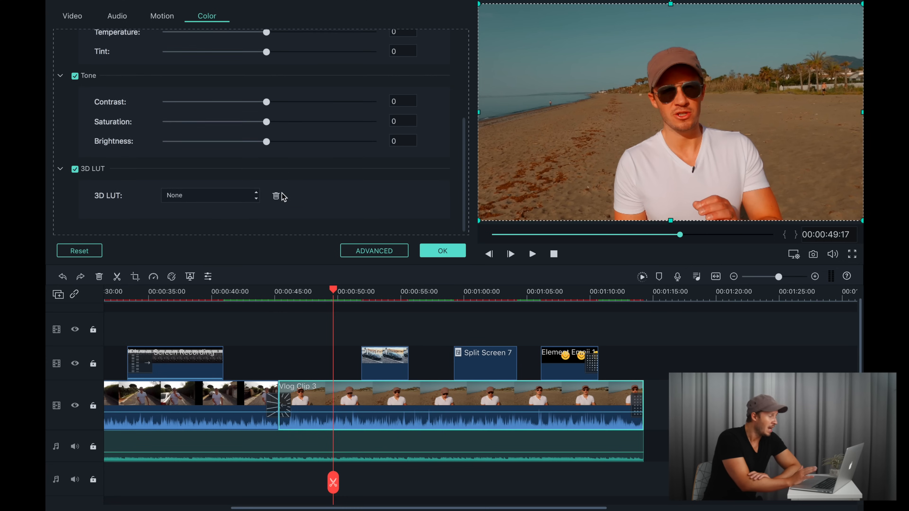
{"action": "left_click", "coordinate": [257, 202]}
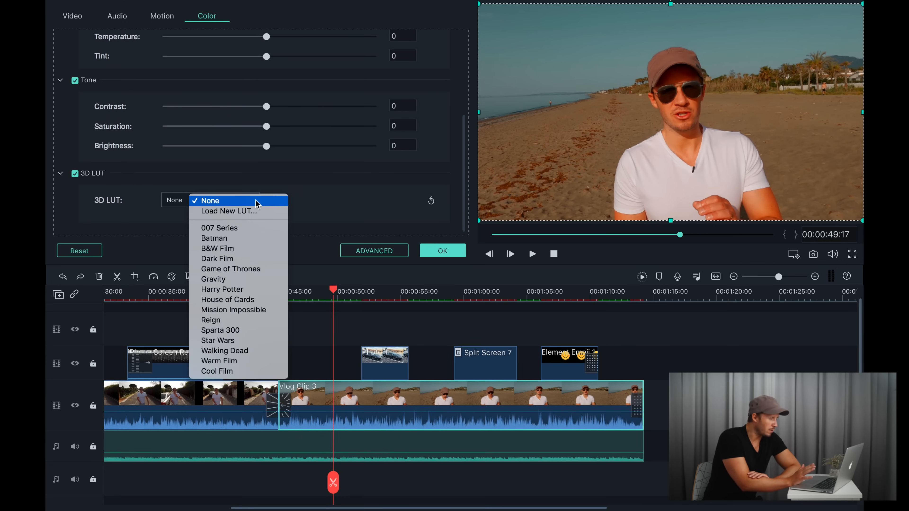
{"action": "left_click", "coordinate": [235, 230]}
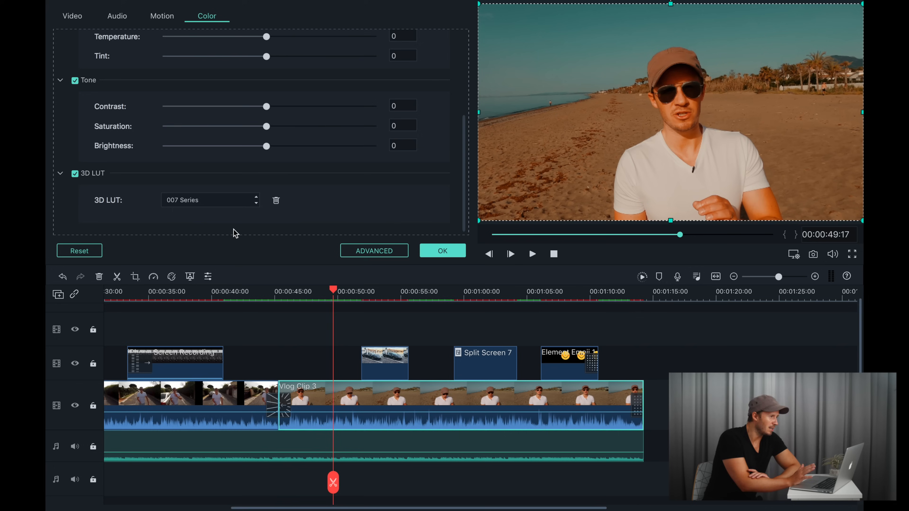
{"action": "left_click", "coordinate": [255, 202]}
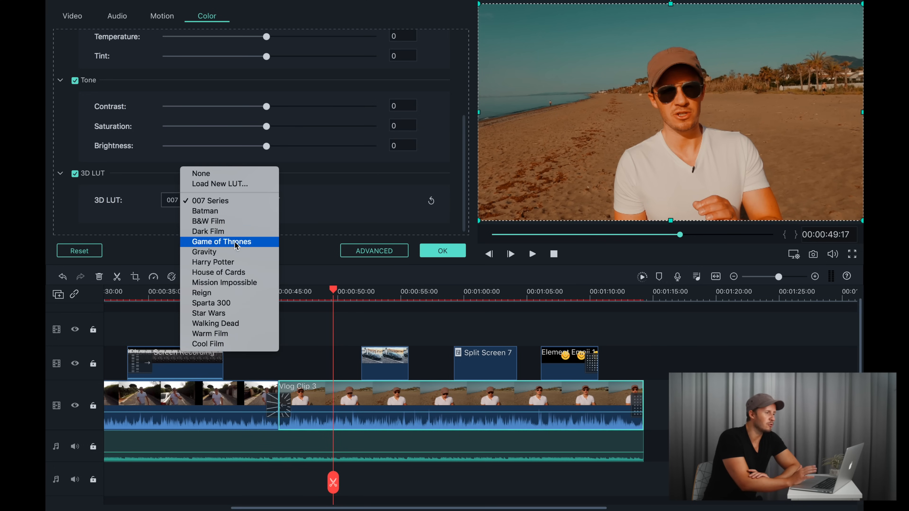
{"action": "left_click", "coordinate": [231, 256]}
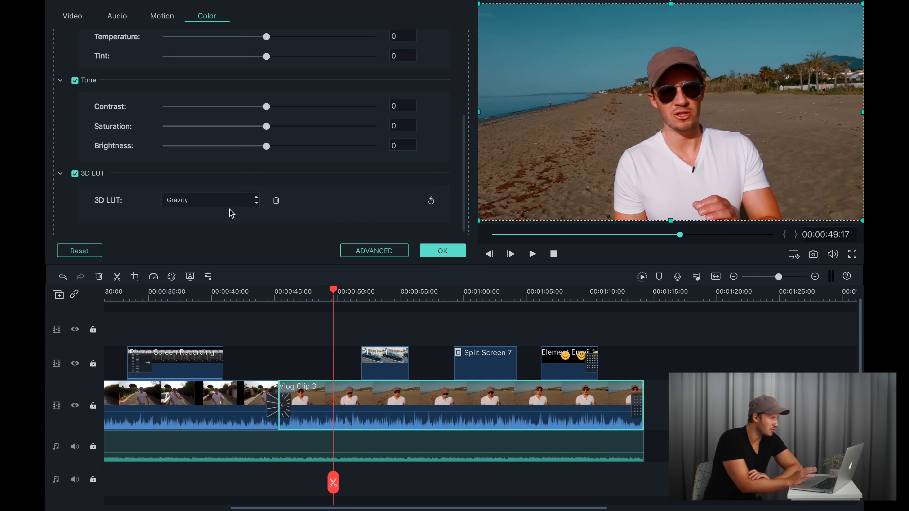
{"action": "left_click", "coordinate": [245, 207]}
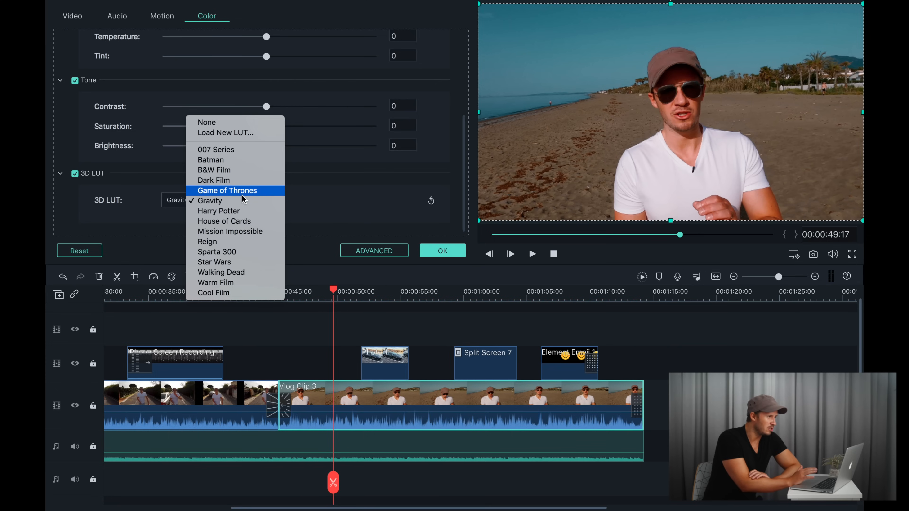
{"action": "left_click", "coordinate": [236, 190]}
{"action": "left_click", "coordinate": [256, 200]}
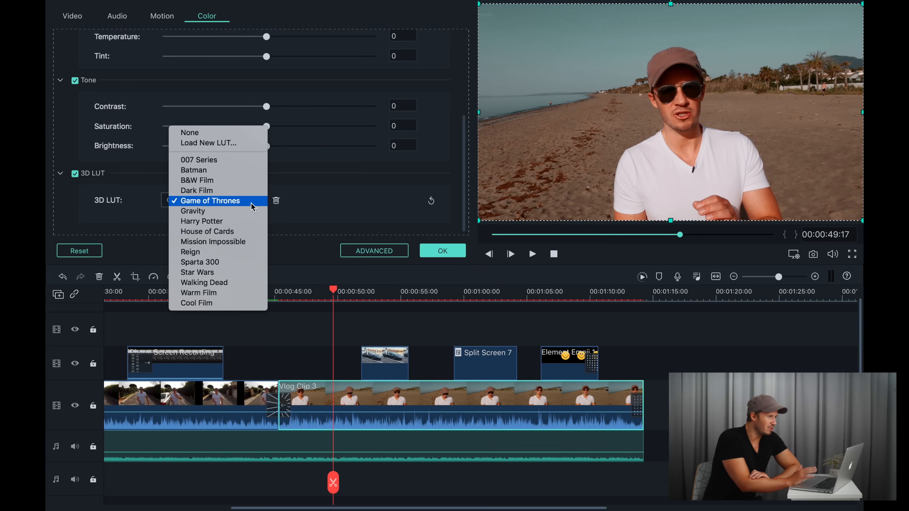
{"action": "left_click", "coordinate": [215, 273]}
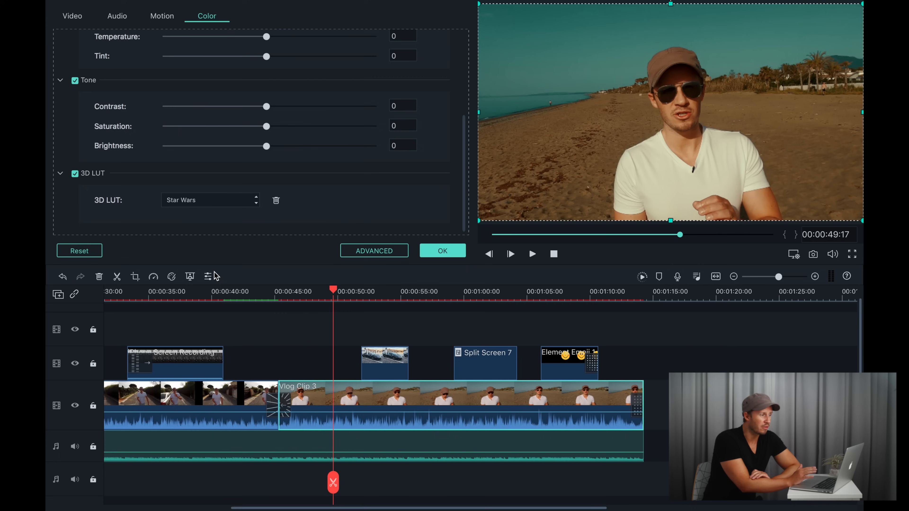
{"action": "left_click", "coordinate": [239, 203]}
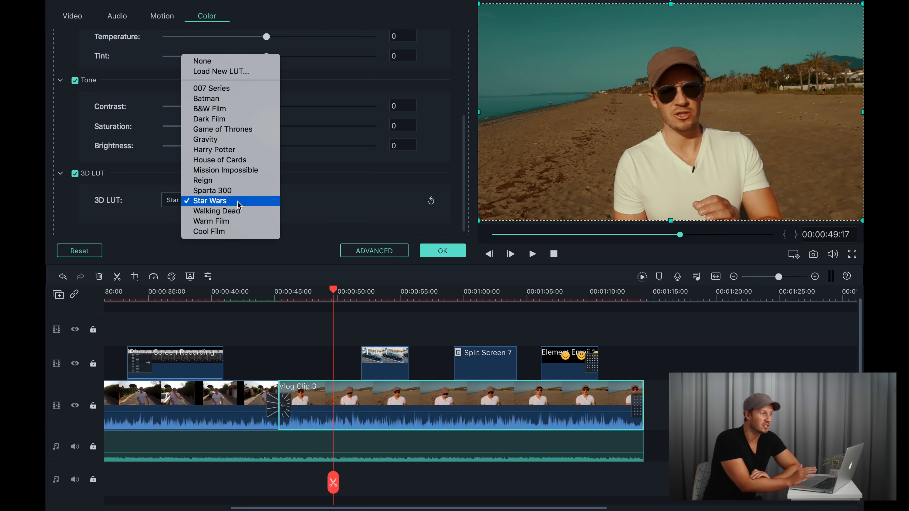
{"action": "left_click", "coordinate": [215, 63]}
{"action": "left_click", "coordinate": [244, 200]}
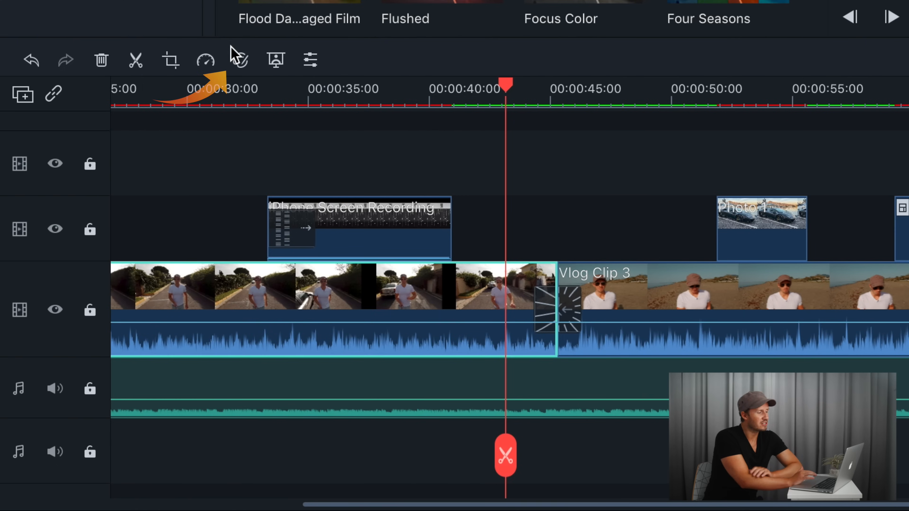
Step: Open Advanced Color Correction for Vlog Clip 2 and raise the Shadows in the Light settings to 77
{"action": "left_click", "coordinate": [240, 61]}
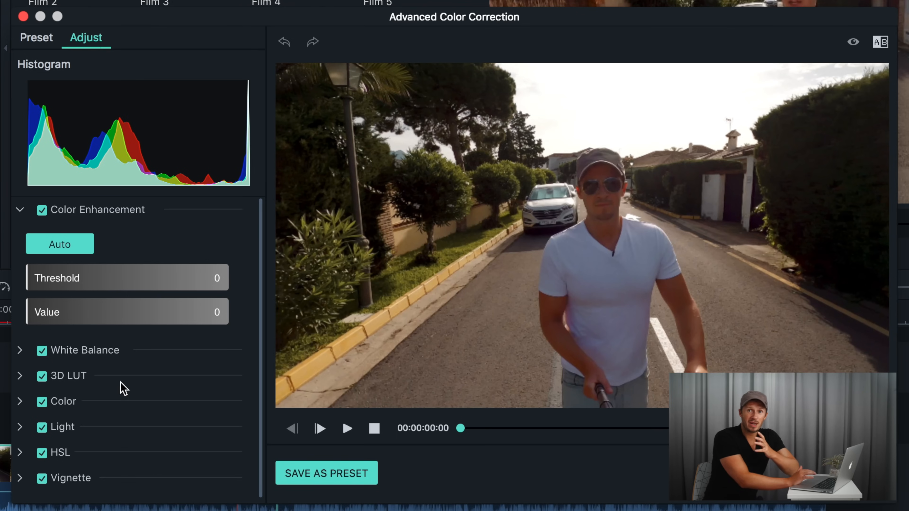
{"action": "scroll", "coordinate": [107, 392], "scroll_direction": "down", "scroll_amount": 1}
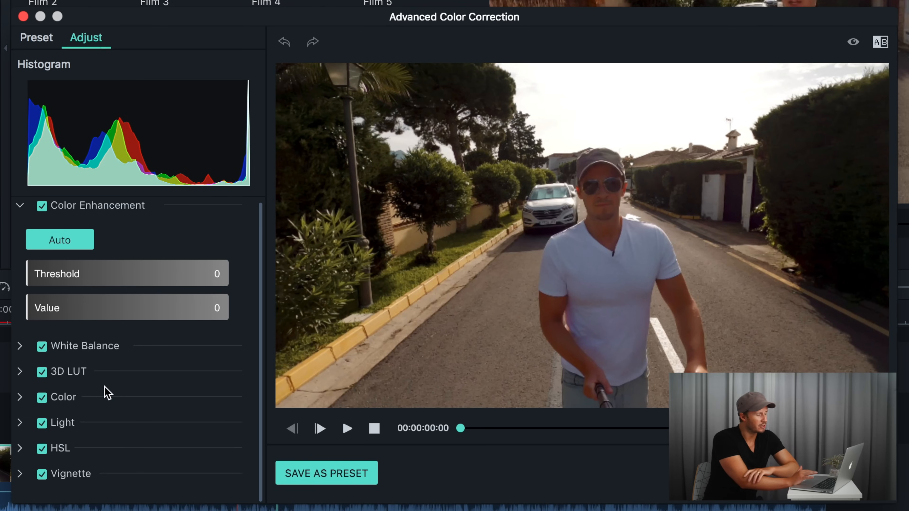
{"action": "left_click", "coordinate": [21, 397]}
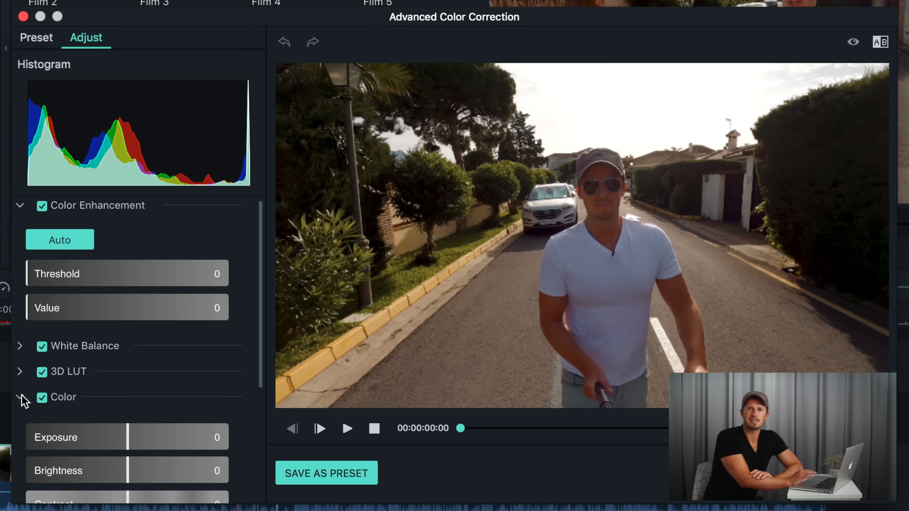
{"action": "scroll", "coordinate": [21, 400], "scroll_direction": "down", "scroll_amount": 5}
{"action": "left_click", "coordinate": [20, 424]}
{"action": "scroll", "coordinate": [20, 430], "scroll_direction": "down", "scroll_amount": 6}
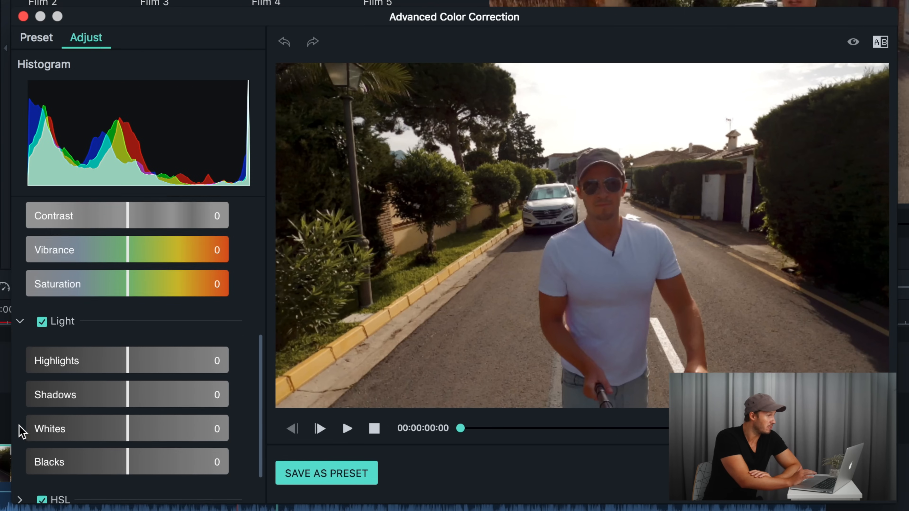
{"action": "left_click_drag", "start_coordinate": [126, 383], "coordinate": [205, 380]}
{"action": "mouse_move", "coordinate": [126, 434]}
{"action": "left_mouse_down"}
{"action": "mouse_move", "coordinate": [120, 443]}
{"action": "mouse_move", "coordinate": [133, 448]}
{"action": "mouse_move", "coordinate": [92, 443]}
{"action": "mouse_move", "coordinate": [128, 446]}
{"action": "left_mouse_up"}
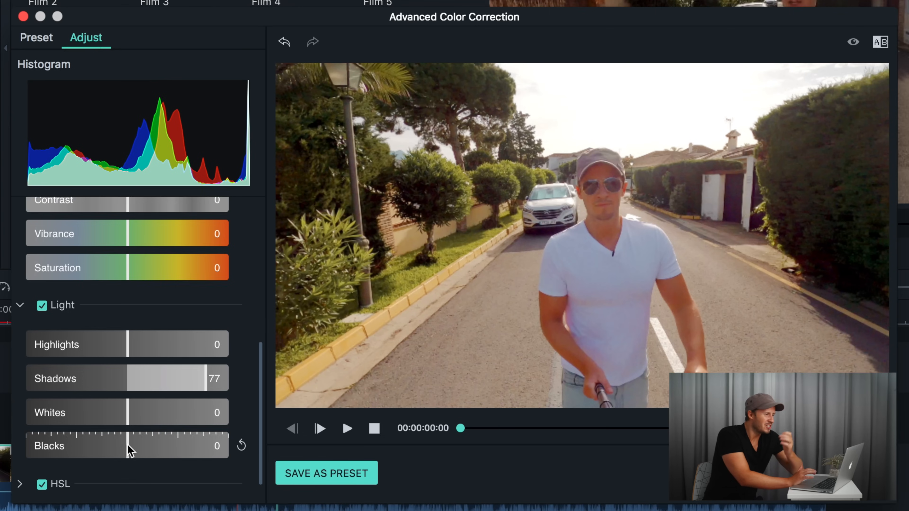
Step: Try shifting the hue of the yellow tones in the HSL settings and undo it
{"action": "scroll", "coordinate": [135, 386], "scroll_direction": "down", "scroll_amount": 1}
{"action": "left_click", "coordinate": [19, 450]}
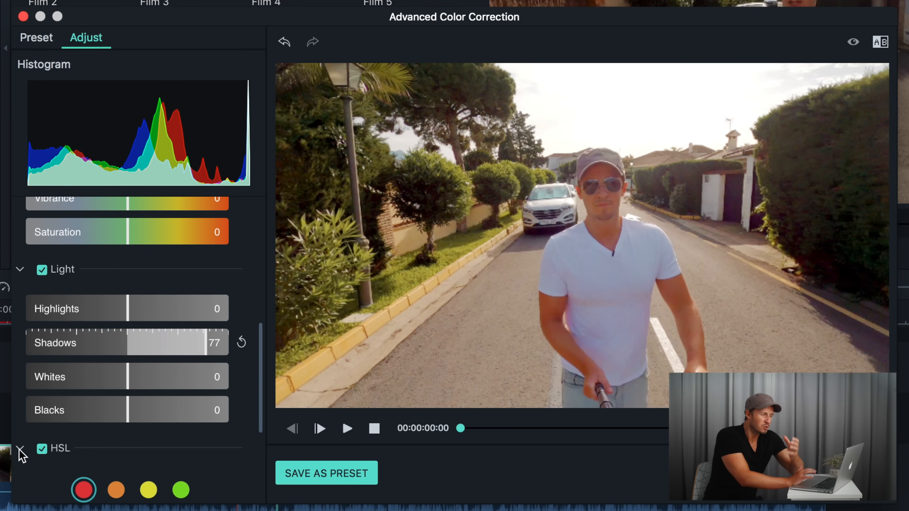
{"action": "scroll", "coordinate": [21, 453], "scroll_direction": "down", "scroll_amount": 5}
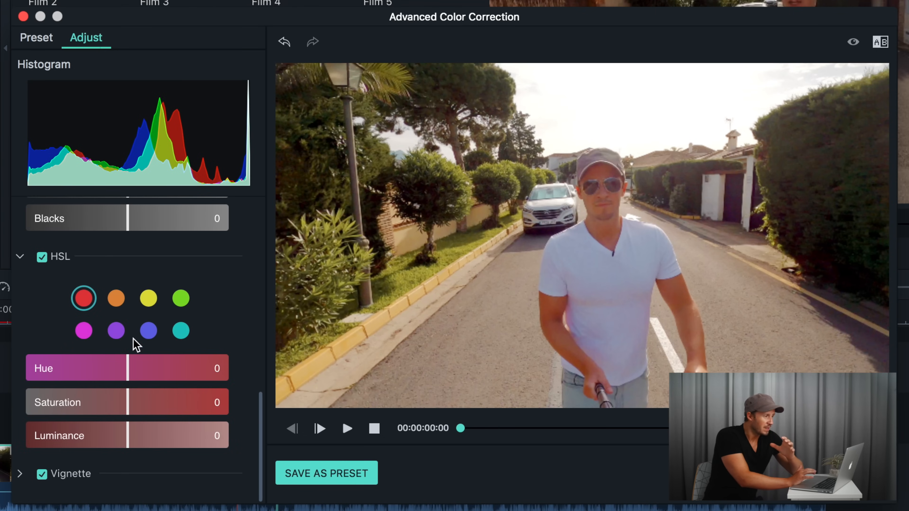
{"action": "left_click", "coordinate": [148, 299]}
{"action": "mouse_move", "coordinate": [127, 372]}
{"action": "left_mouse_down"}
{"action": "mouse_move", "coordinate": [198, 368]}
{"action": "mouse_move", "coordinate": [49, 380]}
{"action": "mouse_move", "coordinate": [112, 372]}
{"action": "left_mouse_up"}
{"action": "key", "text": "super+z"}
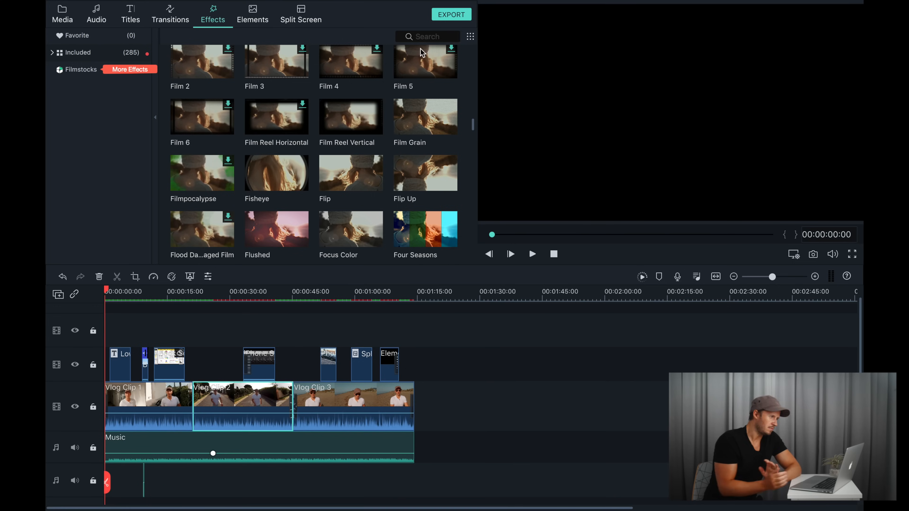
Step: Open the export settings and check the available save locations, keeping Filmora Output
{"action": "left_click", "coordinate": [451, 20]}
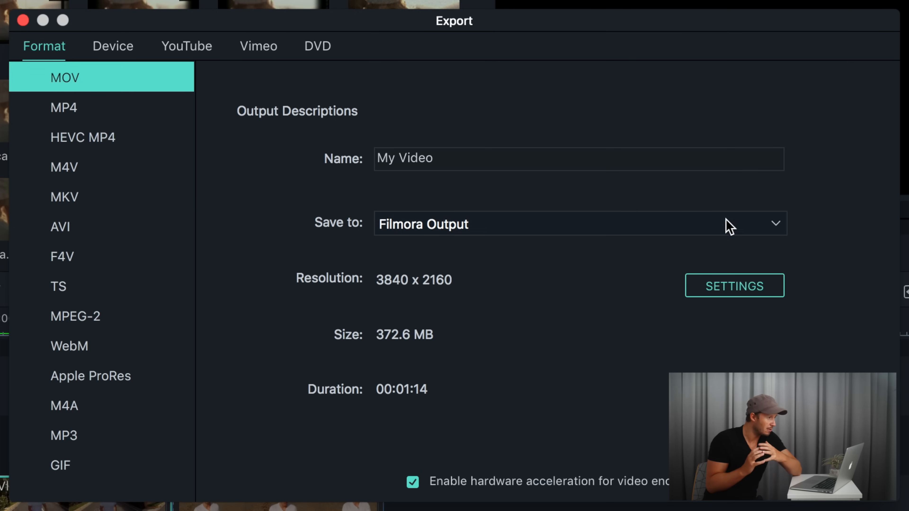
{"action": "left_click", "coordinate": [776, 226]}
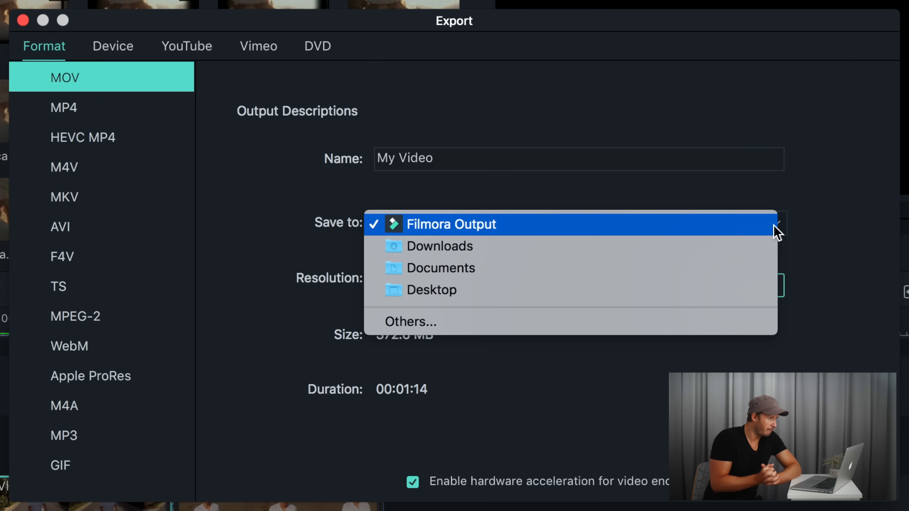
{"action": "left_click", "coordinate": [835, 207]}
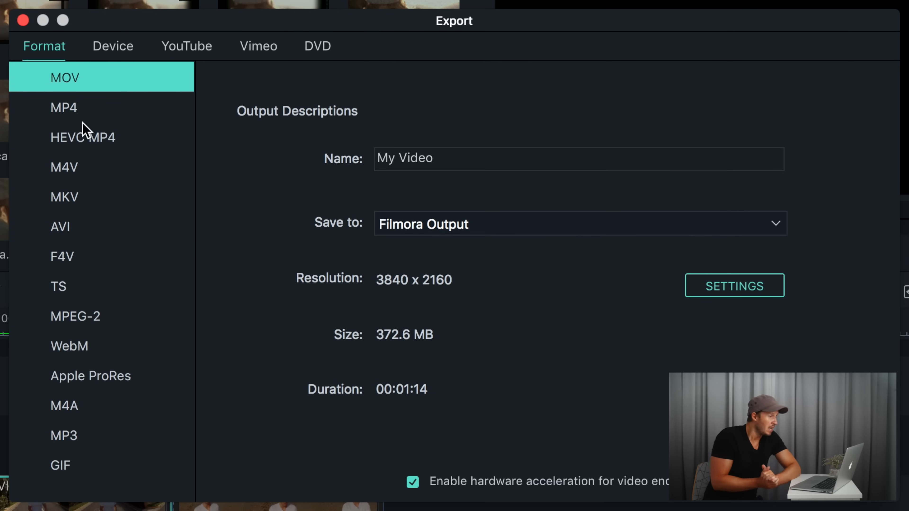
Step: Compare the MP4, HEVC MP4 and MOV export formats, keep MOV, and check the Device export options
{"action": "left_click", "coordinate": [65, 115]}
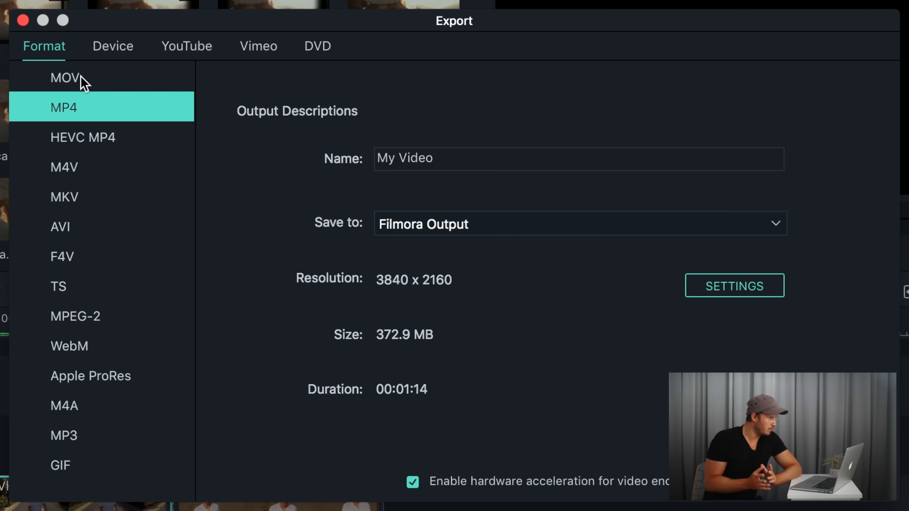
{"action": "left_click", "coordinate": [79, 85]}
{"action": "left_click", "coordinate": [72, 148]}
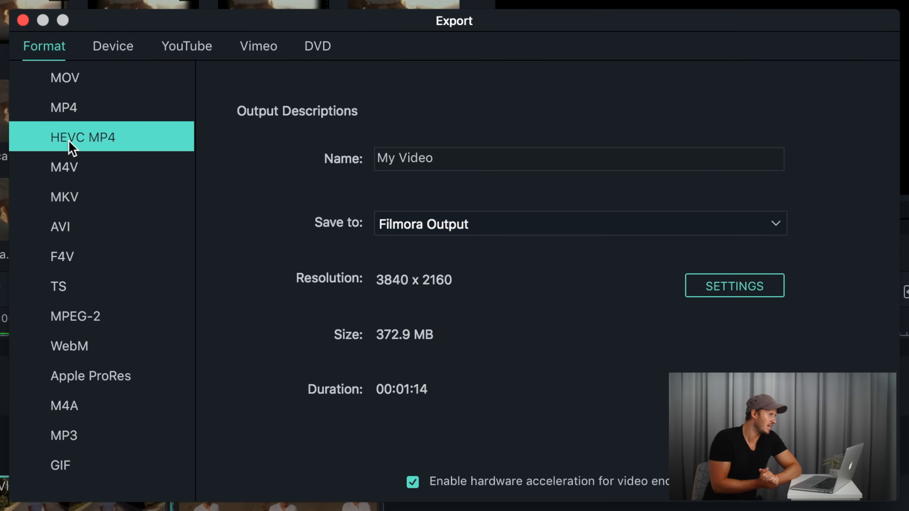
{"action": "left_click", "coordinate": [80, 83]}
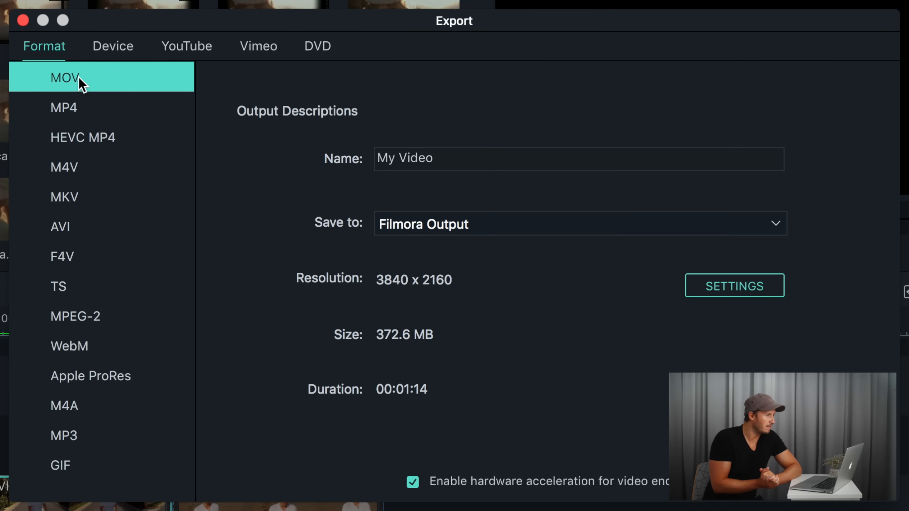
{"action": "left_click", "coordinate": [104, 53]}
{"action": "left_click", "coordinate": [59, 53]}
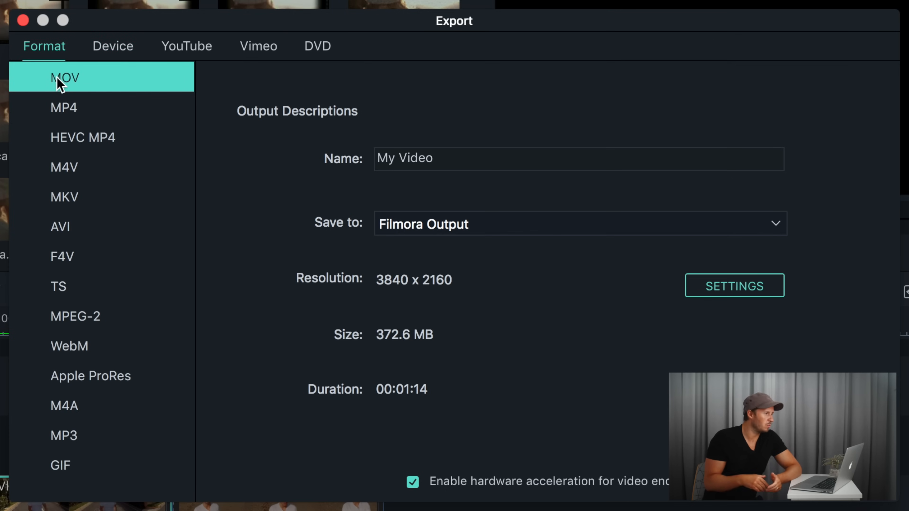